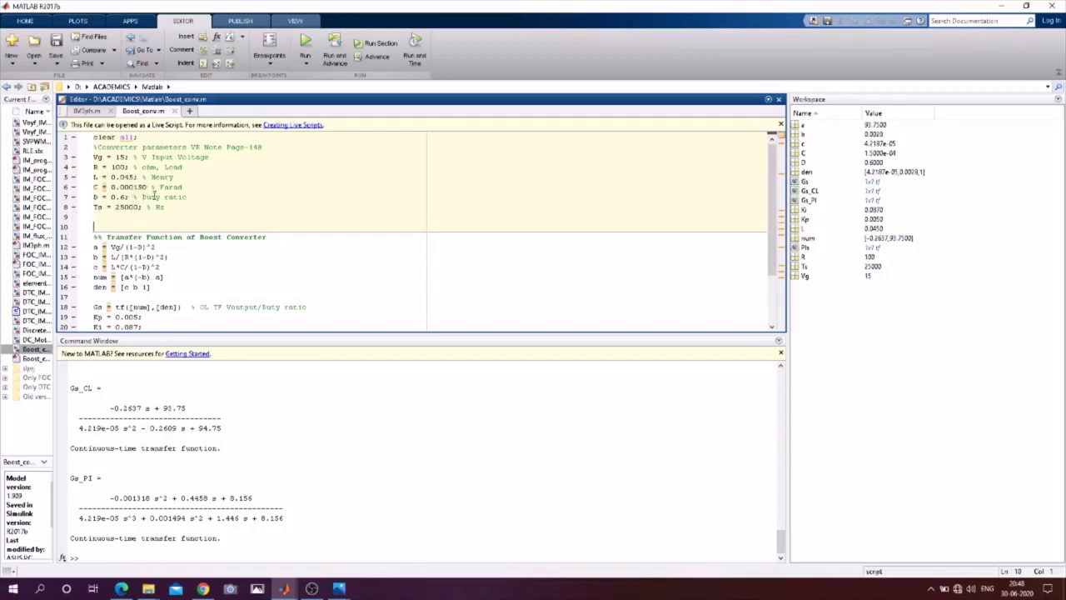
Step: Switch to the Boost_converter Simulink model and save it, briefly selecting the DC voltage source
{"action": "mouse_move", "coordinate": [284, 588]}
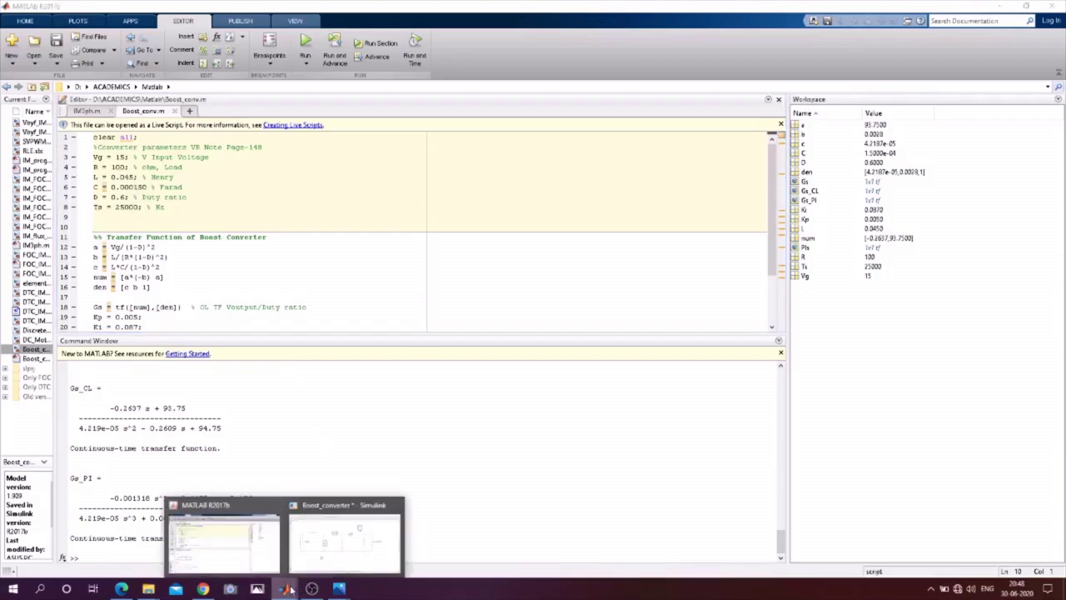
{"action": "left_click", "coordinate": [343, 538]}
{"action": "left_click", "coordinate": [56, 36]}
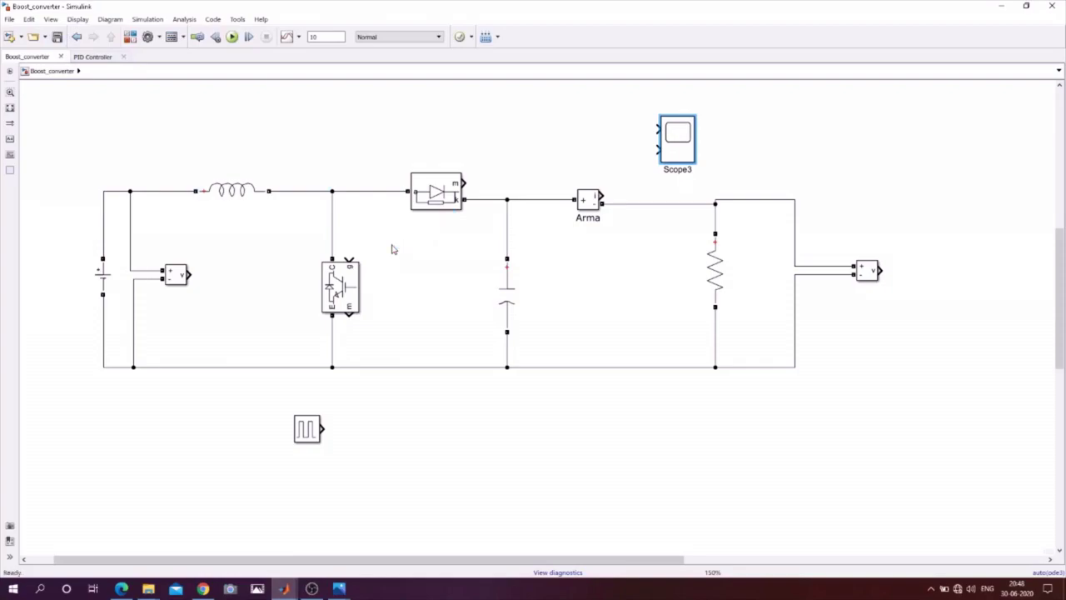
{"action": "left_click", "coordinate": [103, 280]}
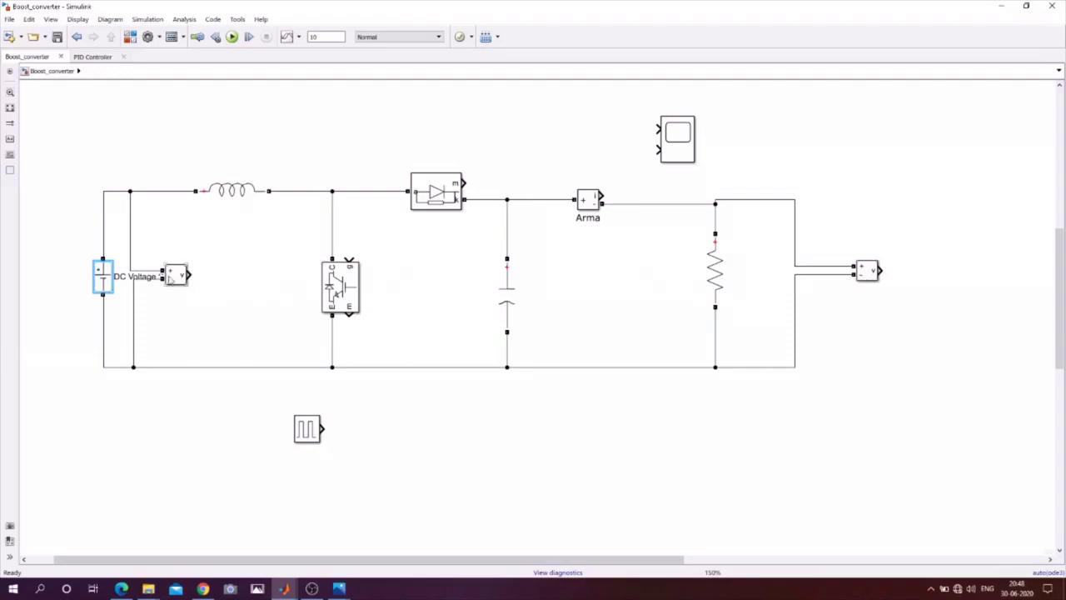
{"action": "left_click", "coordinate": [235, 244]}
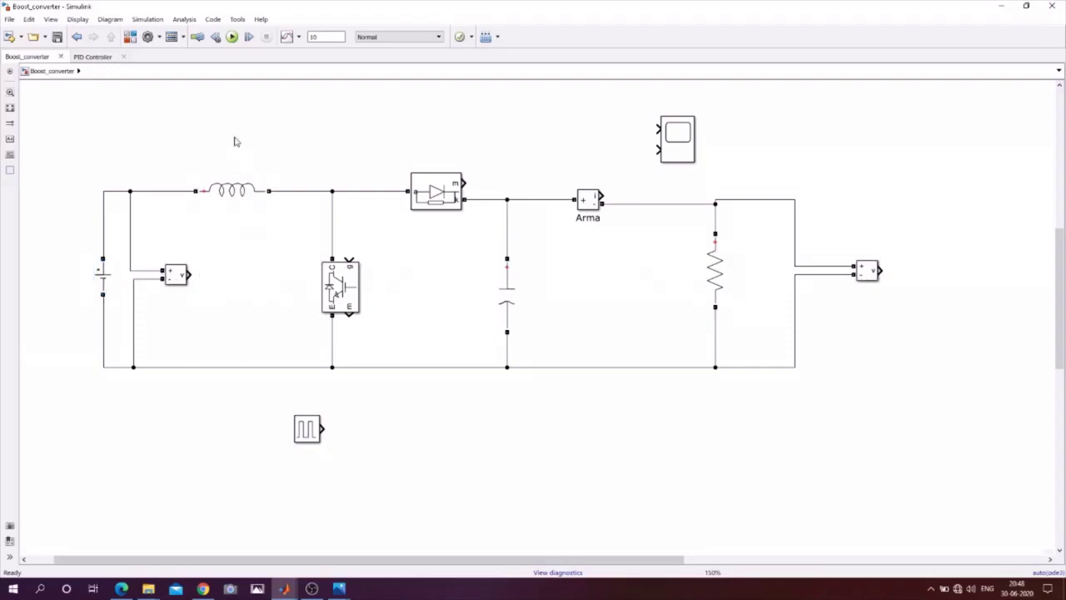
Step: Open the Library Browser and expand Simscape > Power Systems > Specialized Technology
{"action": "left_click", "coordinate": [130, 37]}
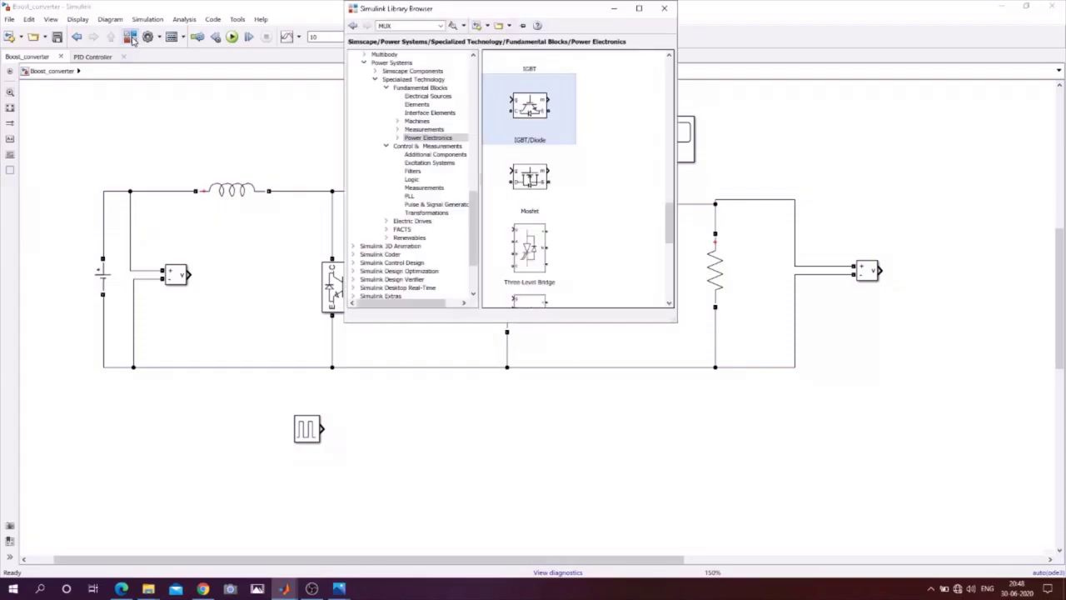
{"action": "left_click_drag", "start_coordinate": [473, 239], "coordinate": [478, 102]}
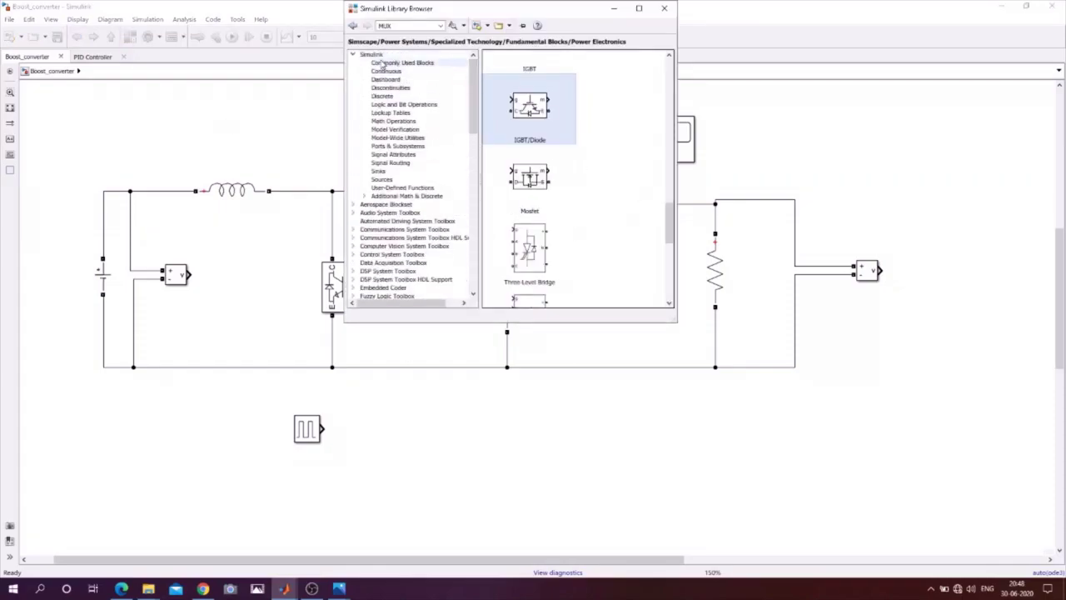
{"action": "scroll", "coordinate": [416, 167], "scroll_direction": "down", "scroll_amount": 10}
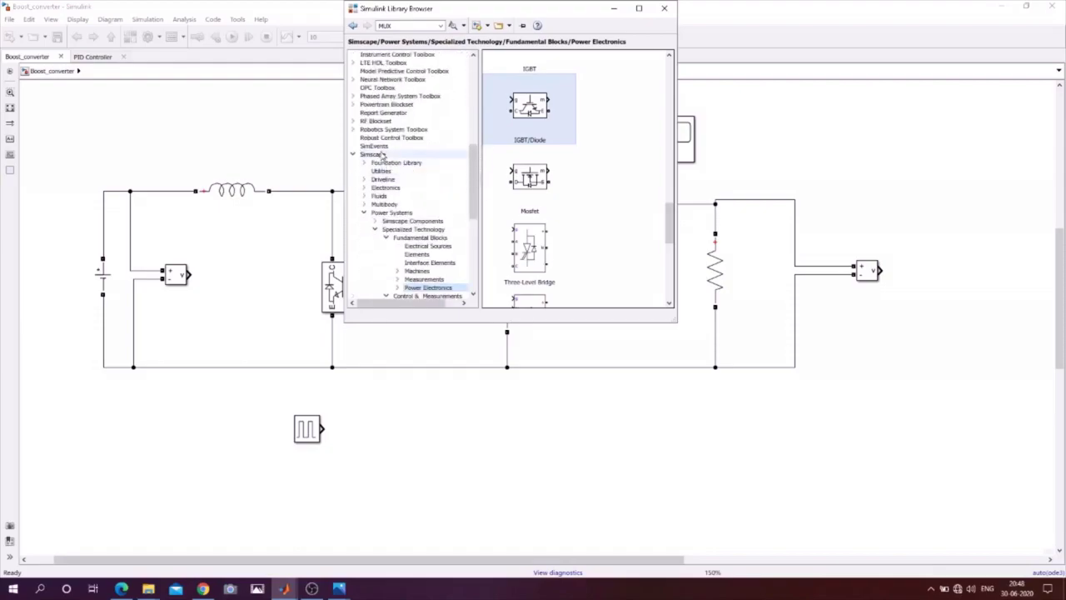
{"action": "left_click", "coordinate": [373, 154]}
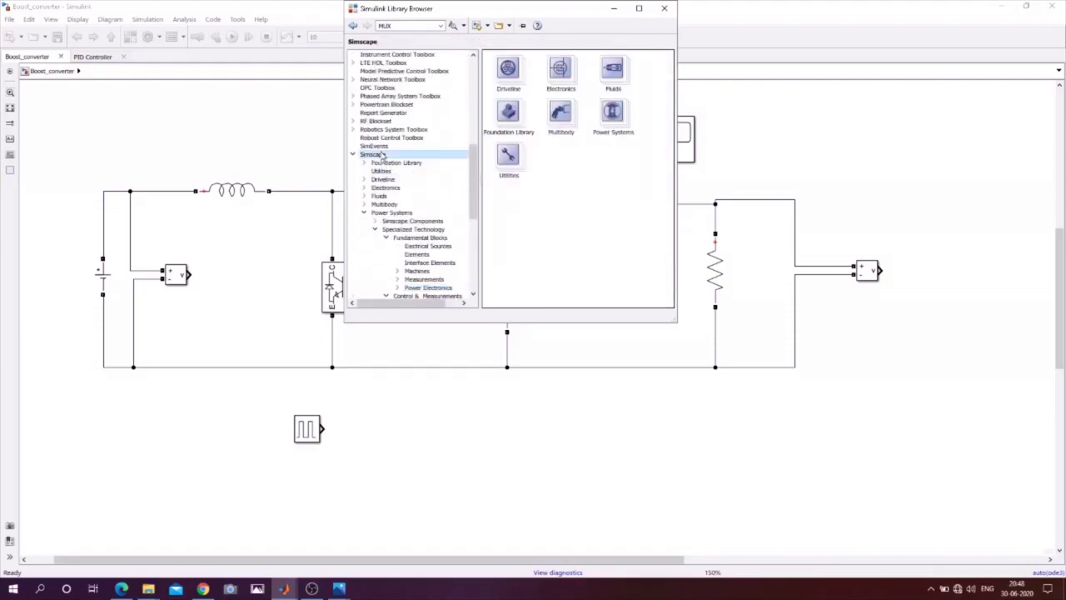
{"action": "left_click", "coordinate": [384, 213]}
{"action": "left_click", "coordinate": [391, 230]}
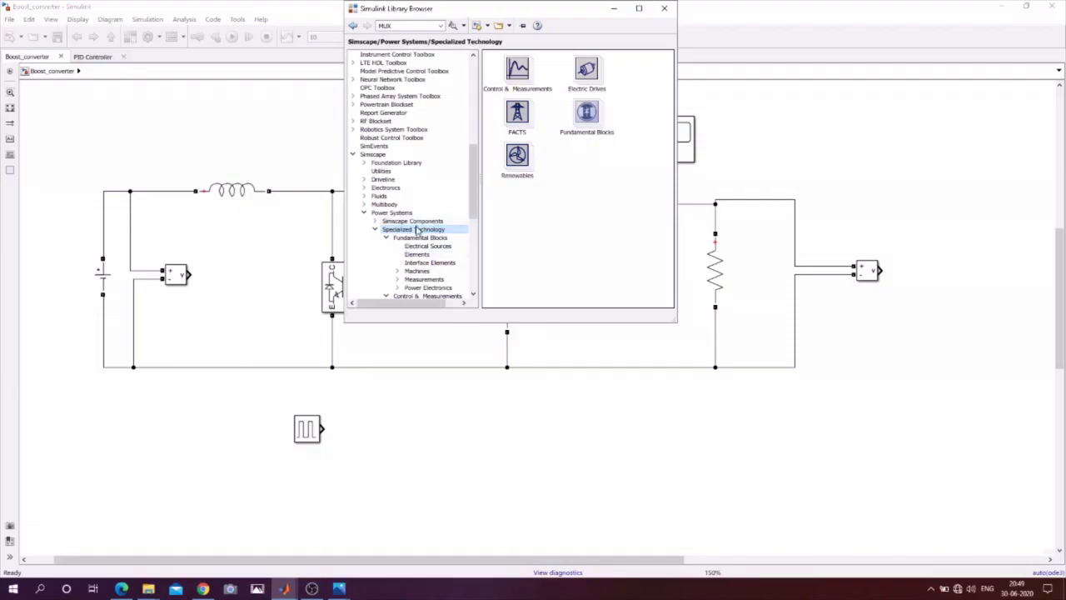
Step: From Fundamental Blocks > Elements, drag a Series RLC Branch above the circuit's inductor
{"action": "scroll", "coordinate": [476, 176], "scroll_direction": "down", "scroll_amount": 3}
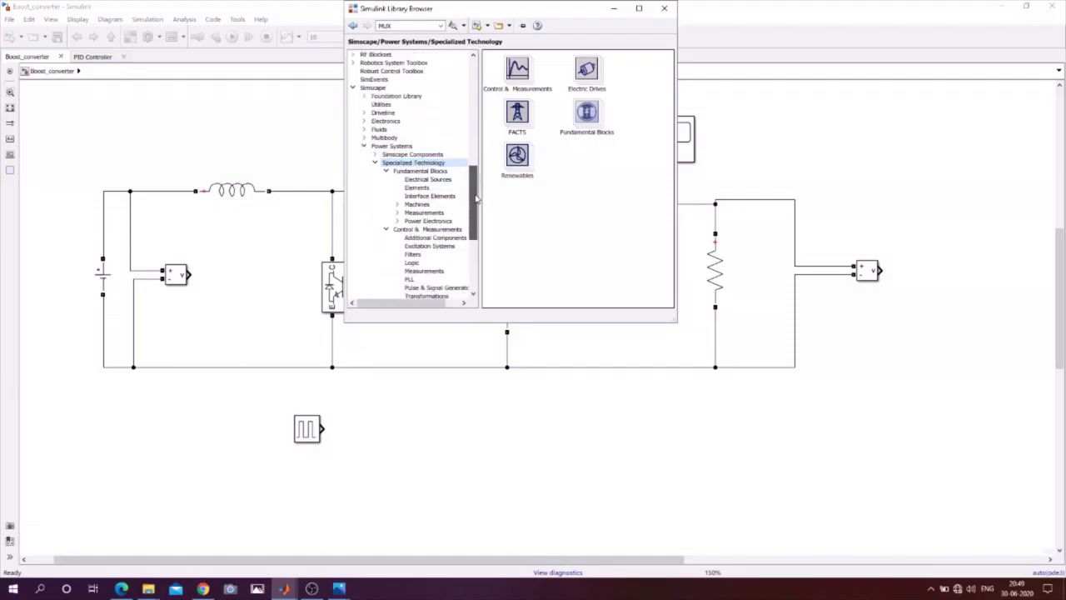
{"action": "left_click", "coordinate": [435, 181]}
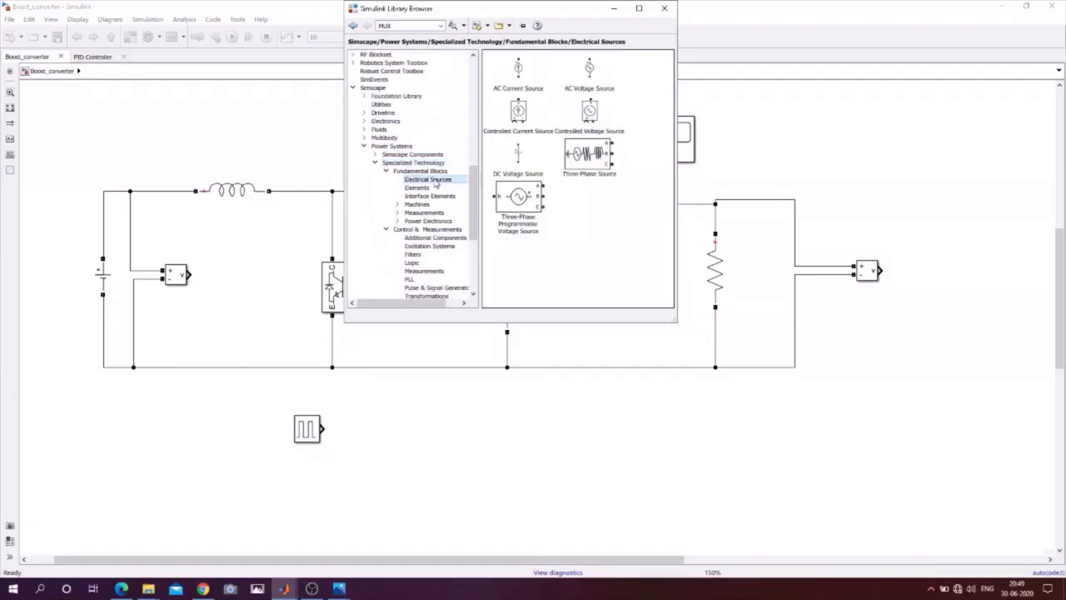
{"action": "left_click", "coordinate": [523, 156]}
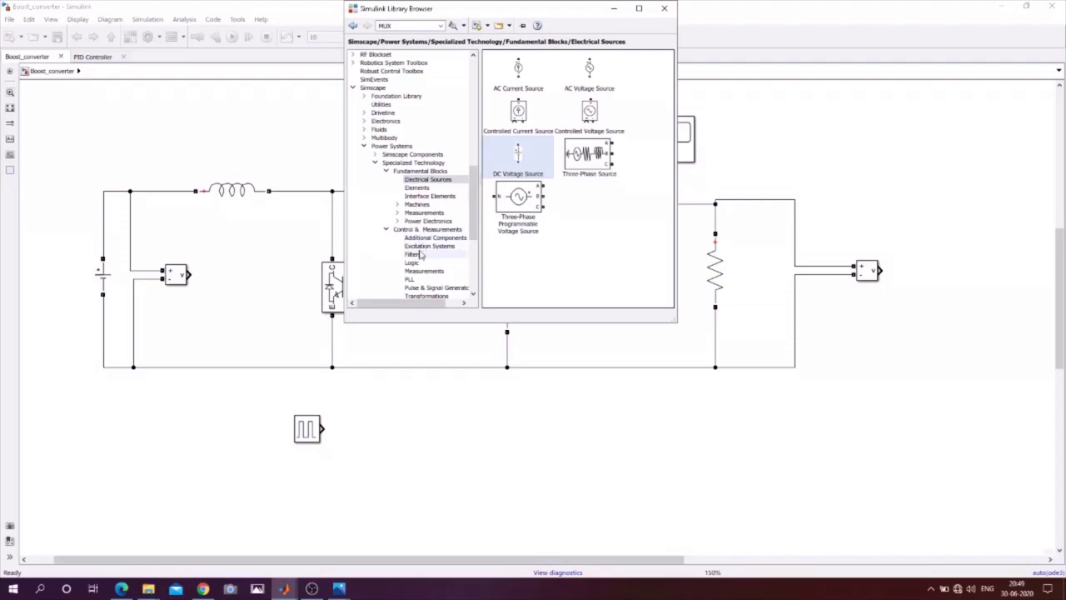
{"action": "scroll", "coordinate": [477, 208], "scroll_direction": "down", "scroll_amount": 1}
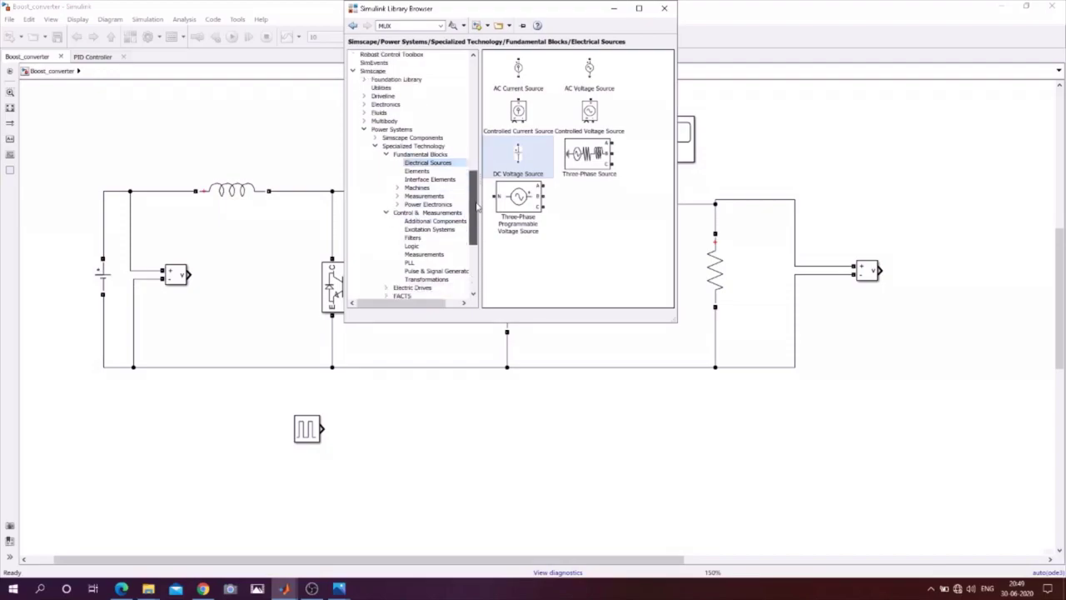
{"action": "left_click", "coordinate": [417, 171]}
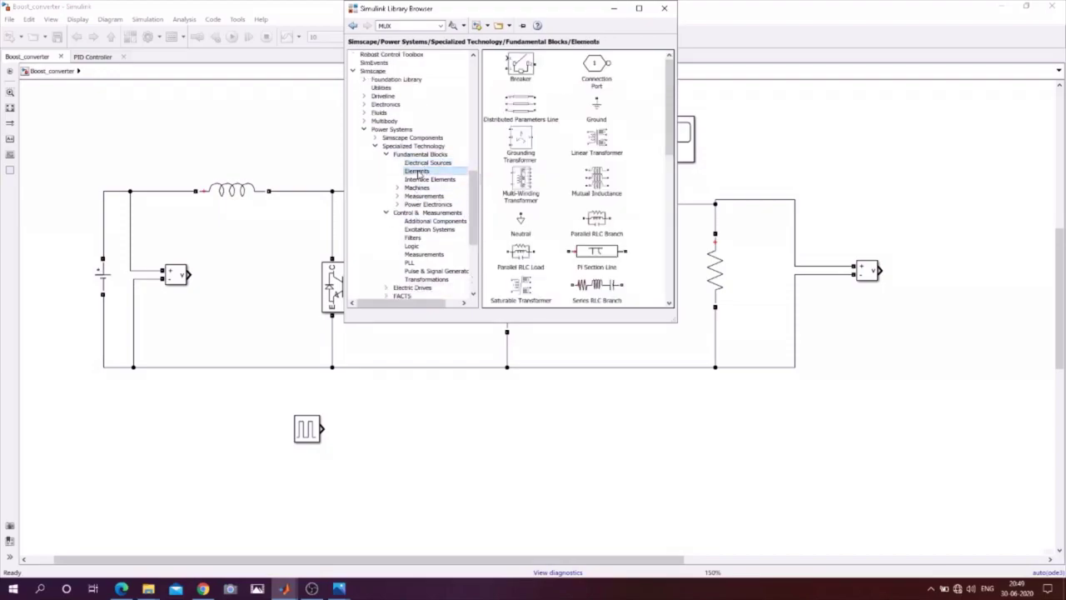
{"action": "scroll", "coordinate": [668, 117], "scroll_direction": "down", "scroll_amount": 3}
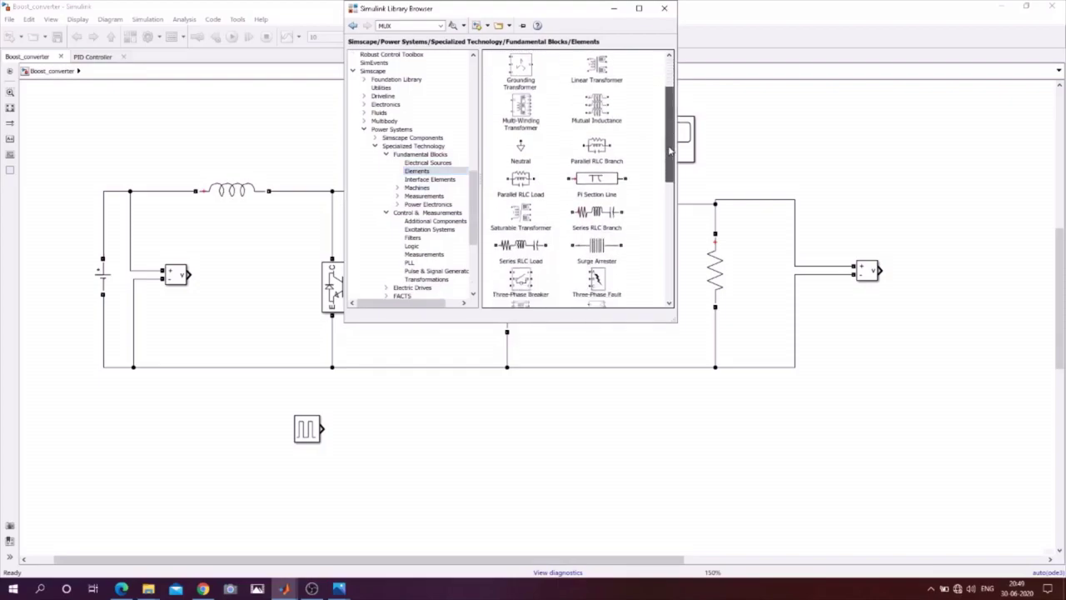
{"action": "left_click_drag", "start_coordinate": [592, 218], "coordinate": [174, 125]}
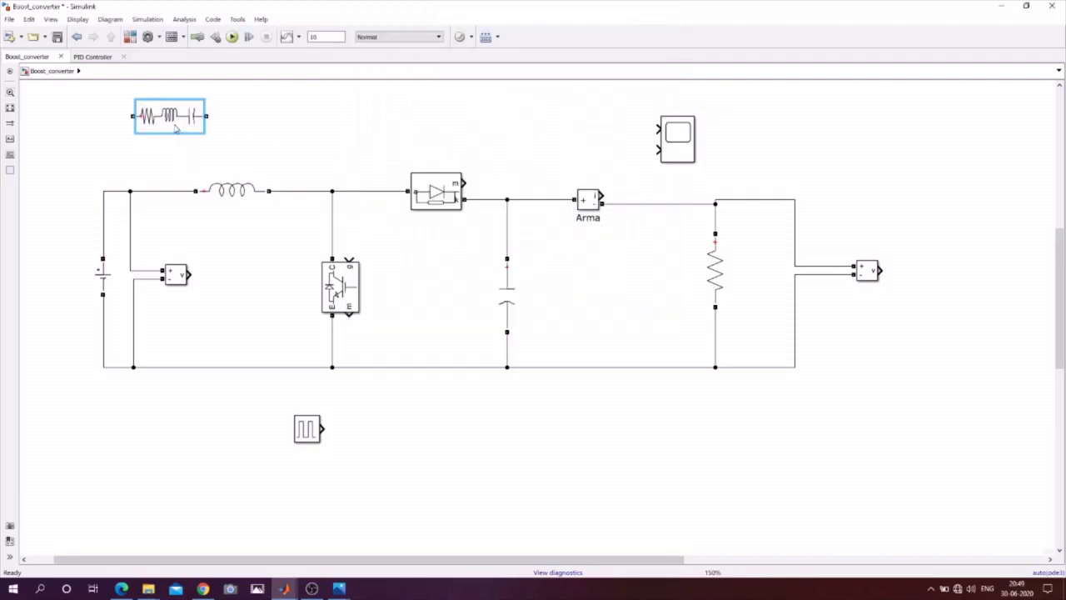
Step: Set the new Series RLC Branch's branch type to L, making it inductor-only
{"action": "double_click", "coordinate": [173, 121]}
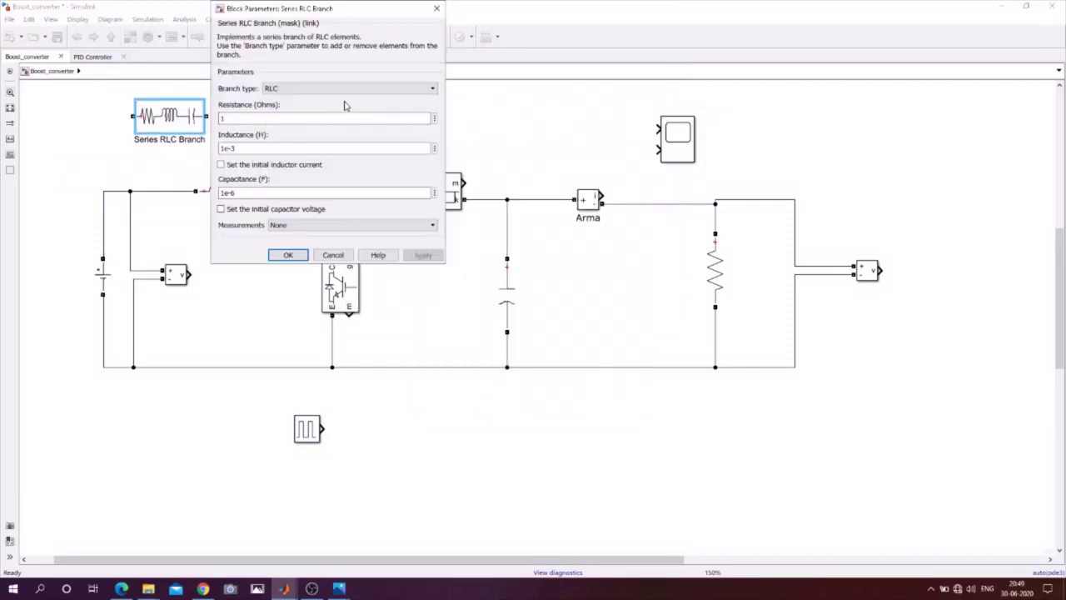
{"action": "left_click", "coordinate": [326, 89]}
{"action": "left_click", "coordinate": [292, 103]}
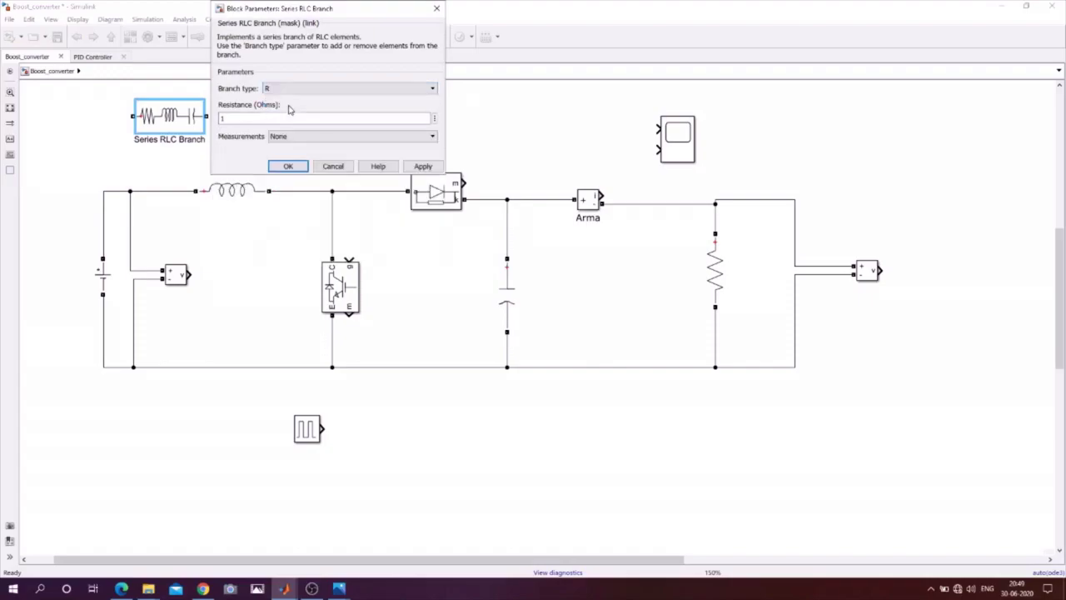
{"action": "left_click", "coordinate": [298, 89]}
{"action": "left_click", "coordinate": [288, 114]}
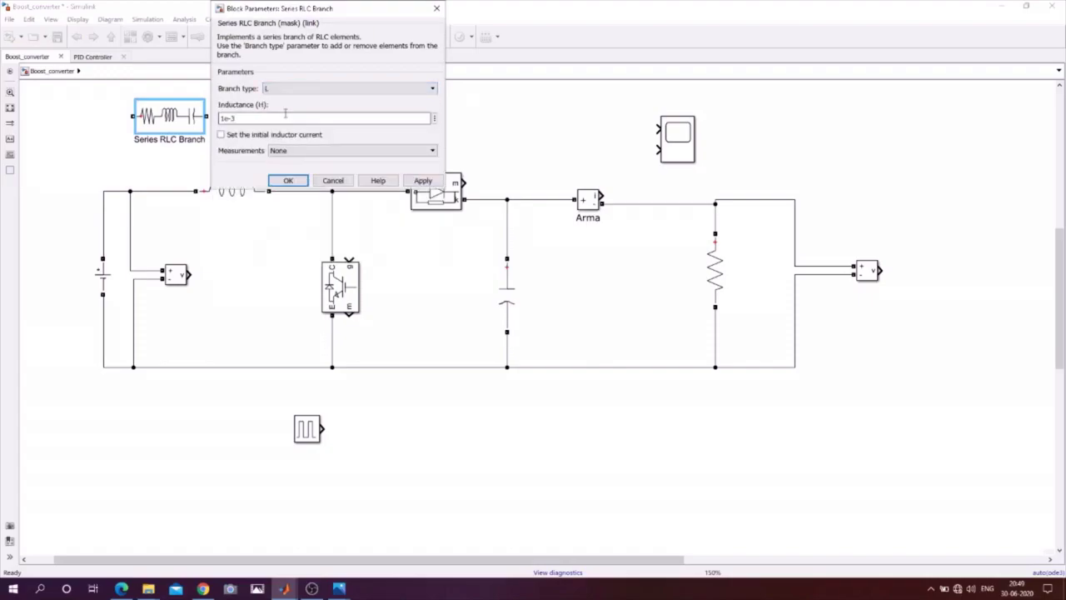
{"action": "left_click", "coordinate": [288, 181]}
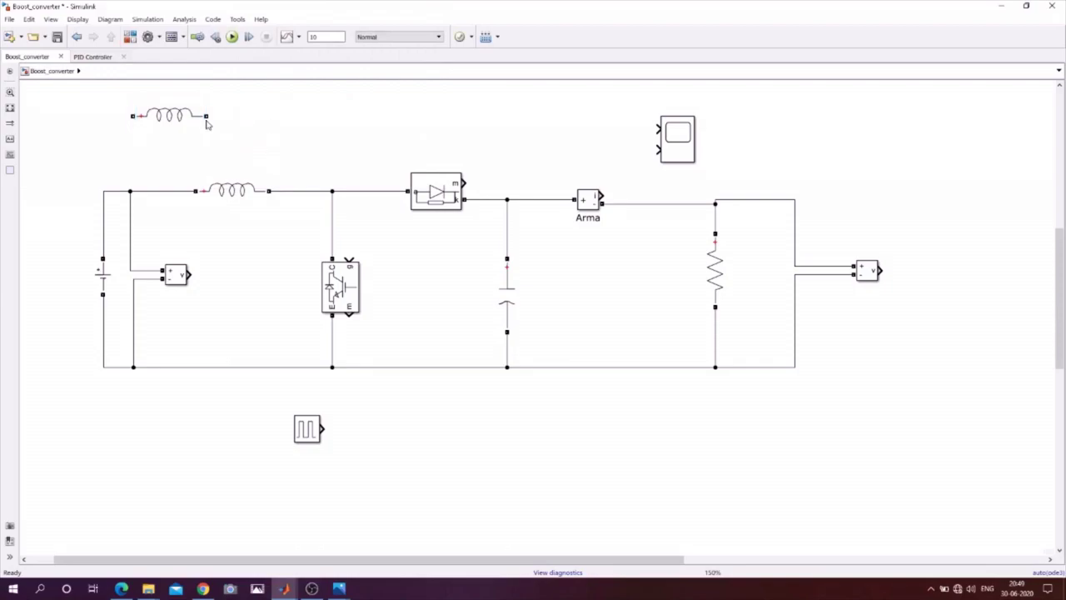
{"action": "left_click", "coordinate": [131, 37]}
Step: Browse the Diode and IGBT/Diode blocks in the Power Electronics library
{"action": "left_click_drag", "start_coordinate": [475, 182], "coordinate": [477, 195]}
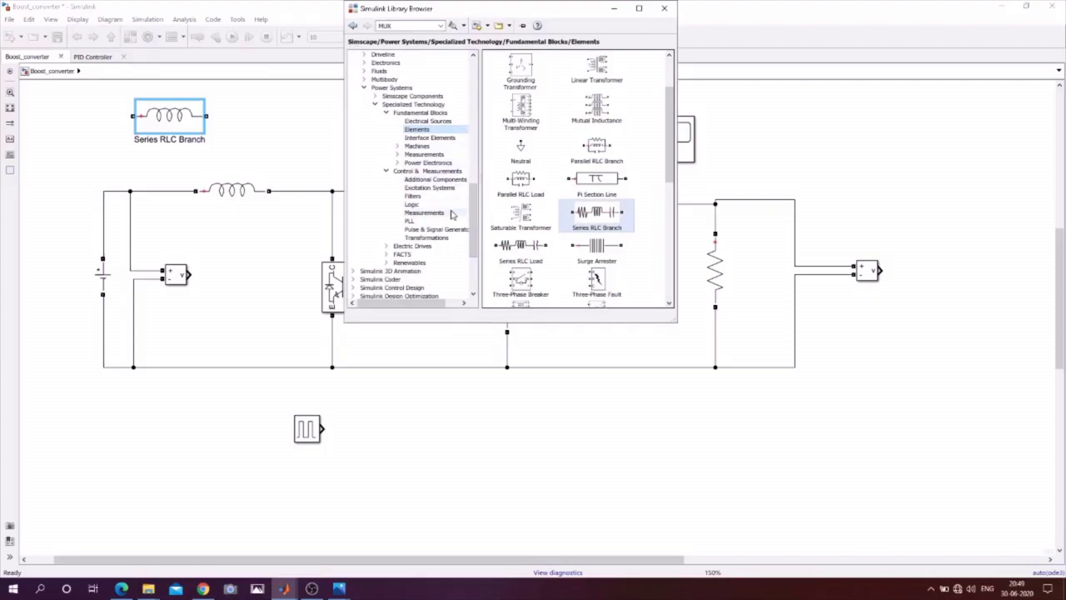
{"action": "left_click", "coordinate": [428, 163]}
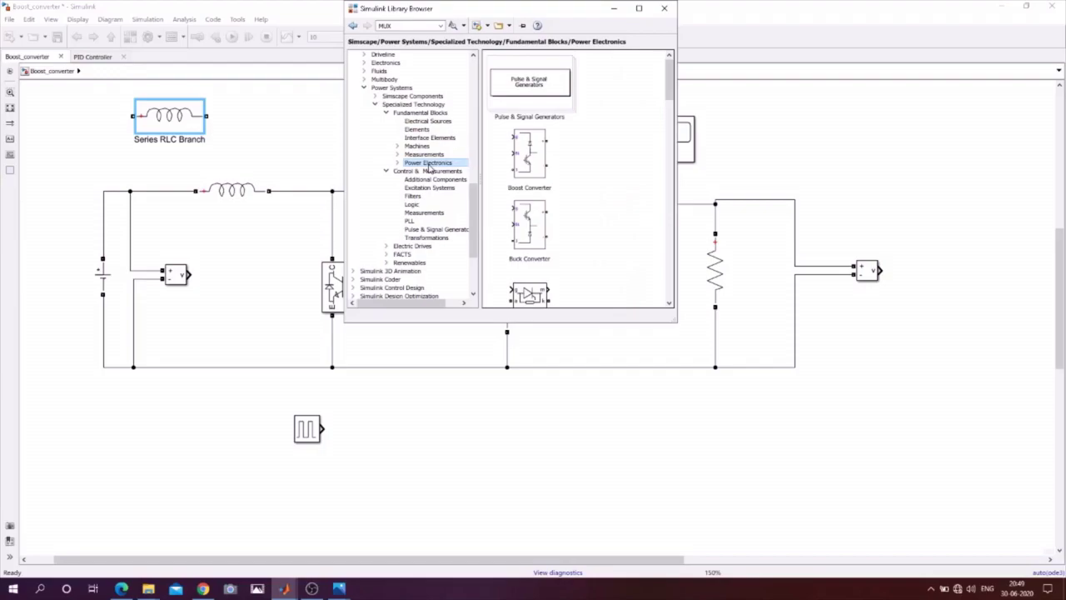
{"action": "left_click_drag", "start_coordinate": [667, 79], "coordinate": [667, 97]}
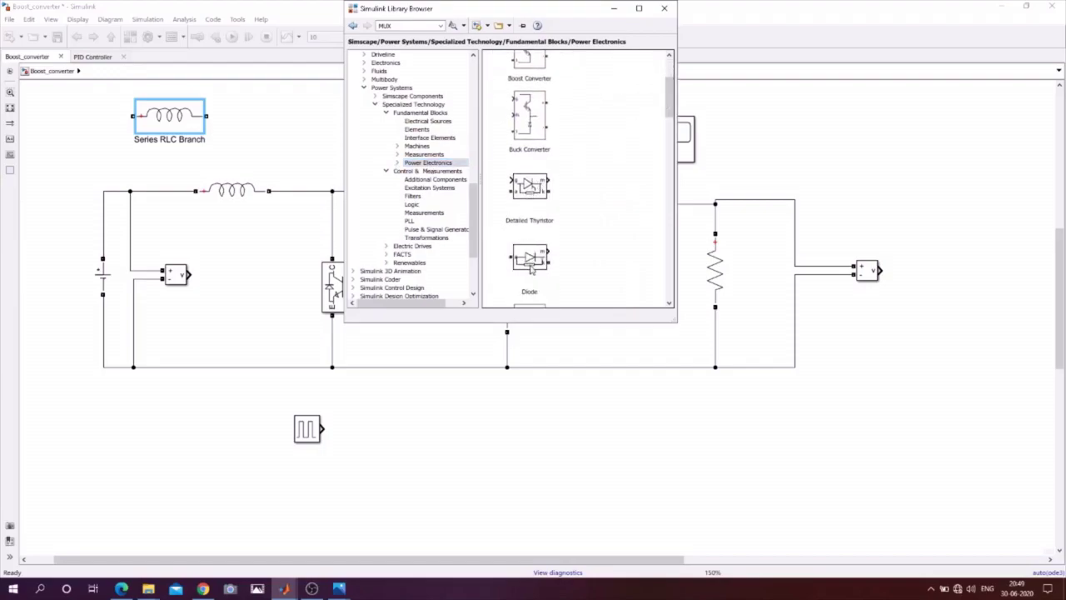
{"action": "left_click", "coordinate": [533, 260]}
{"action": "left_click_drag", "start_coordinate": [672, 114], "coordinate": [677, 218]}
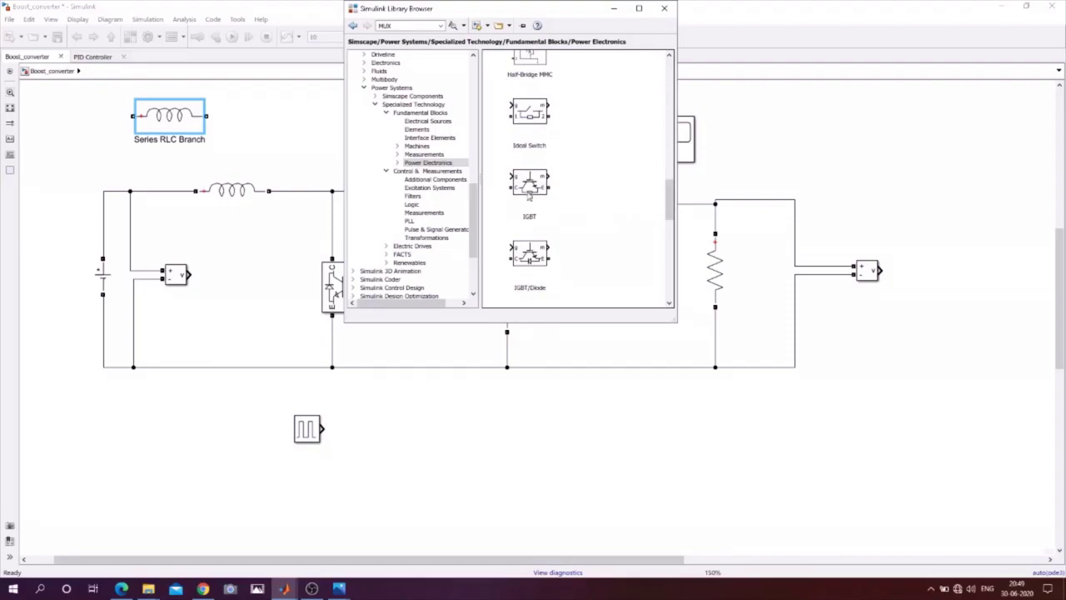
{"action": "left_click", "coordinate": [537, 256]}
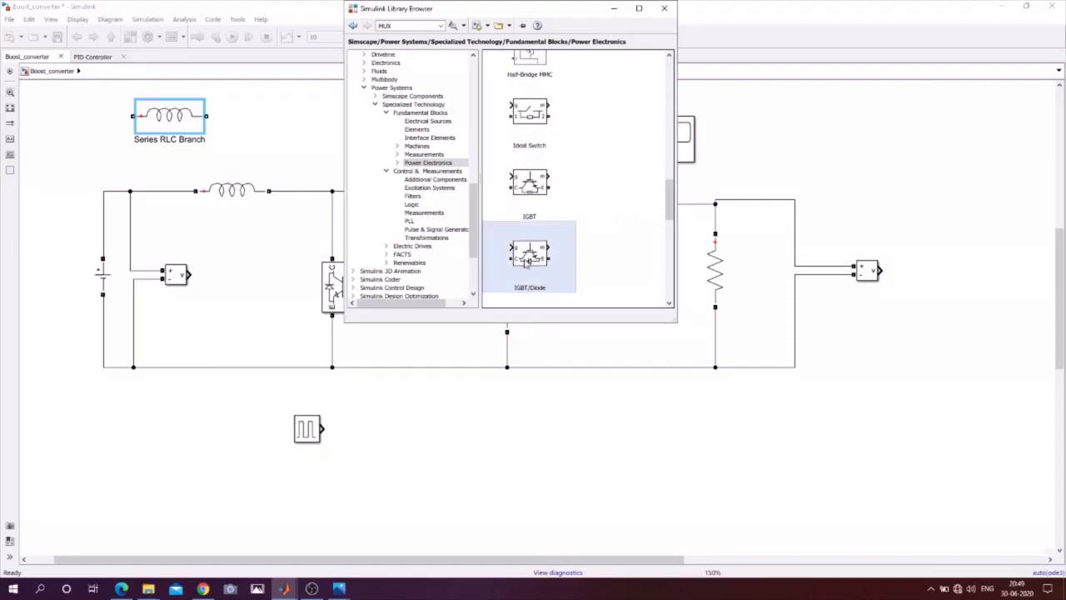
Step: Maximize, restore and reposition the Library Browser, then minimize it to reveal the model
{"action": "left_click_drag", "start_coordinate": [533, 12], "coordinate": [737, 2]}
{"action": "left_click", "coordinate": [1026, 6]}
{"action": "left_click_drag", "start_coordinate": [551, 11], "coordinate": [833, 31]}
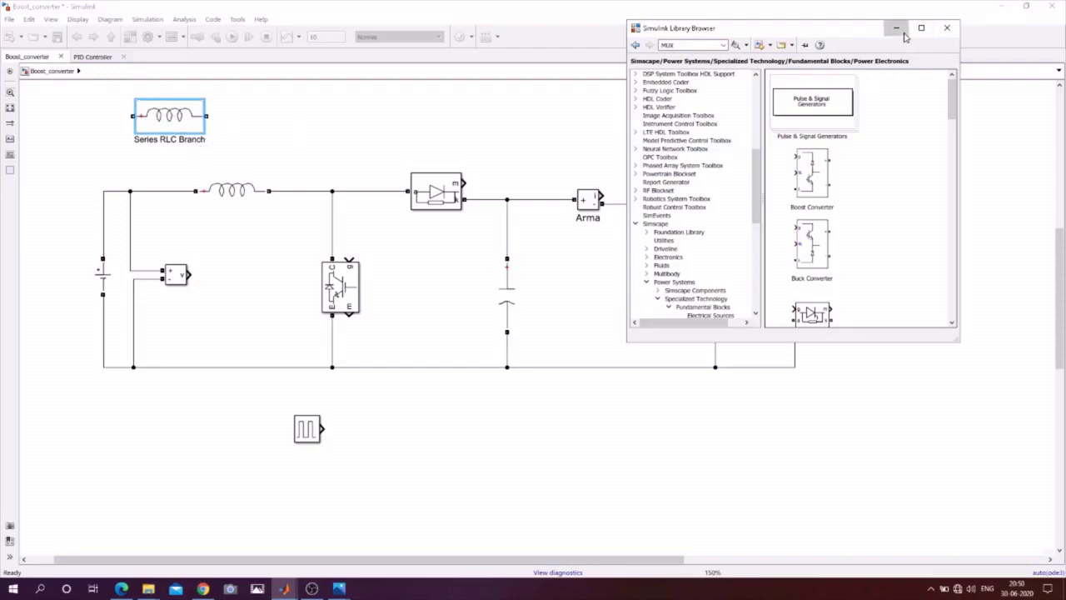
{"action": "left_click", "coordinate": [896, 28]}
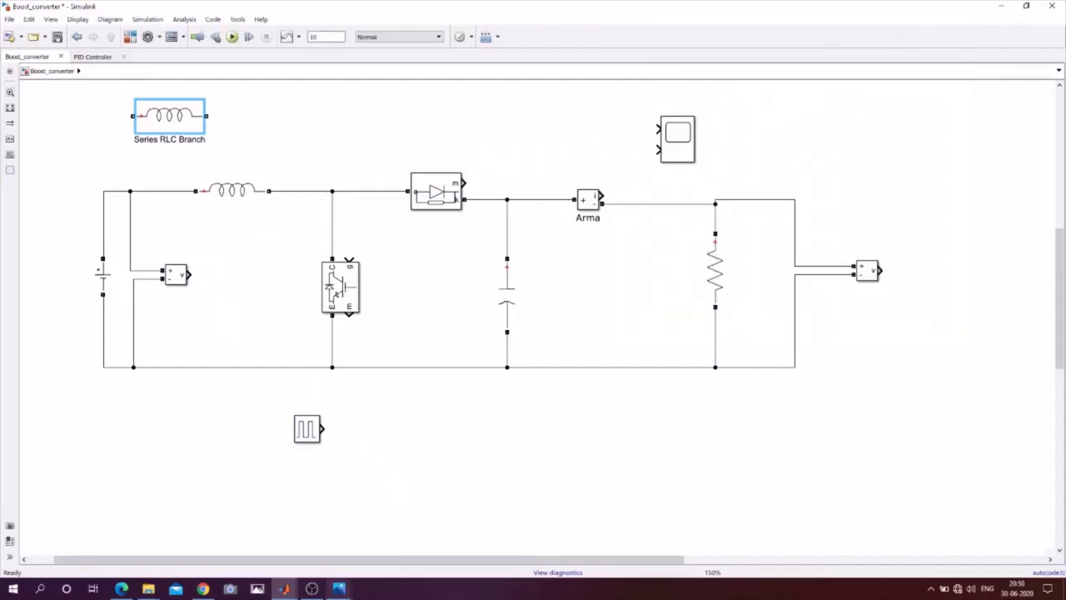
Step: Check the converter specifications in the 2.png image in Photos
{"action": "left_click", "coordinate": [338, 588]}
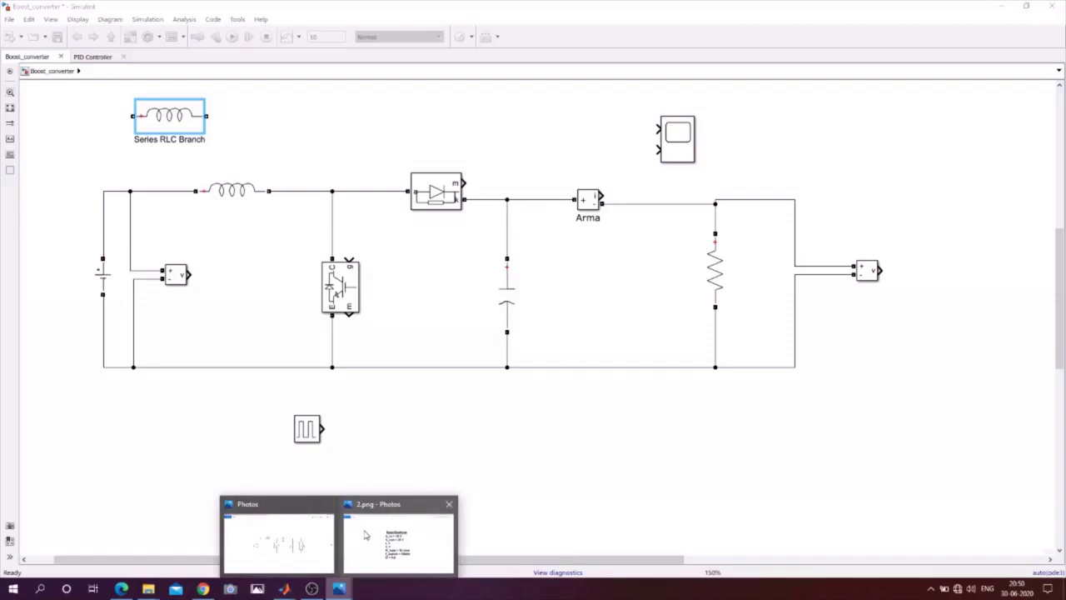
{"action": "left_click", "coordinate": [391, 545]}
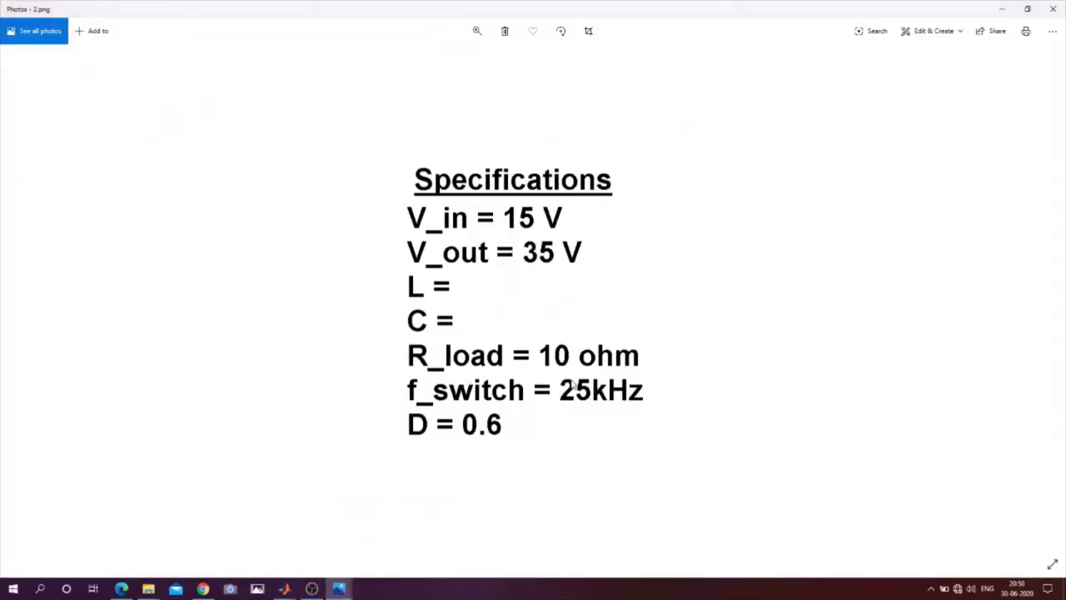
{"action": "left_click", "coordinate": [1003, 9]}
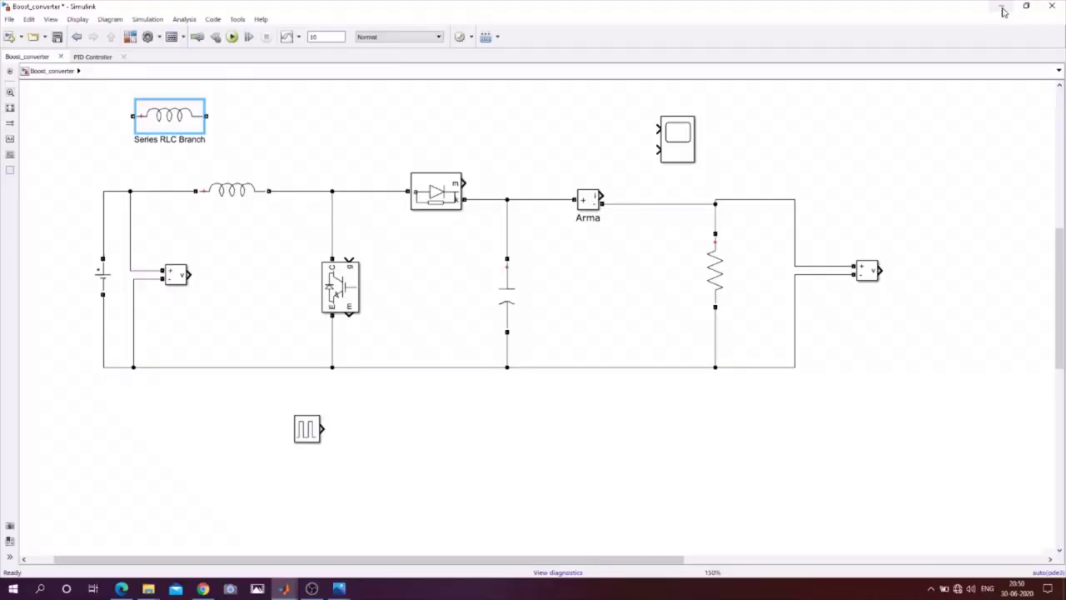
Step: Delete the inductor-only Series RLC Branch block from the model
{"action": "left_click", "coordinate": [317, 123]}
{"action": "left_click", "coordinate": [185, 119]}
{"action": "key", "text": "Delete"}
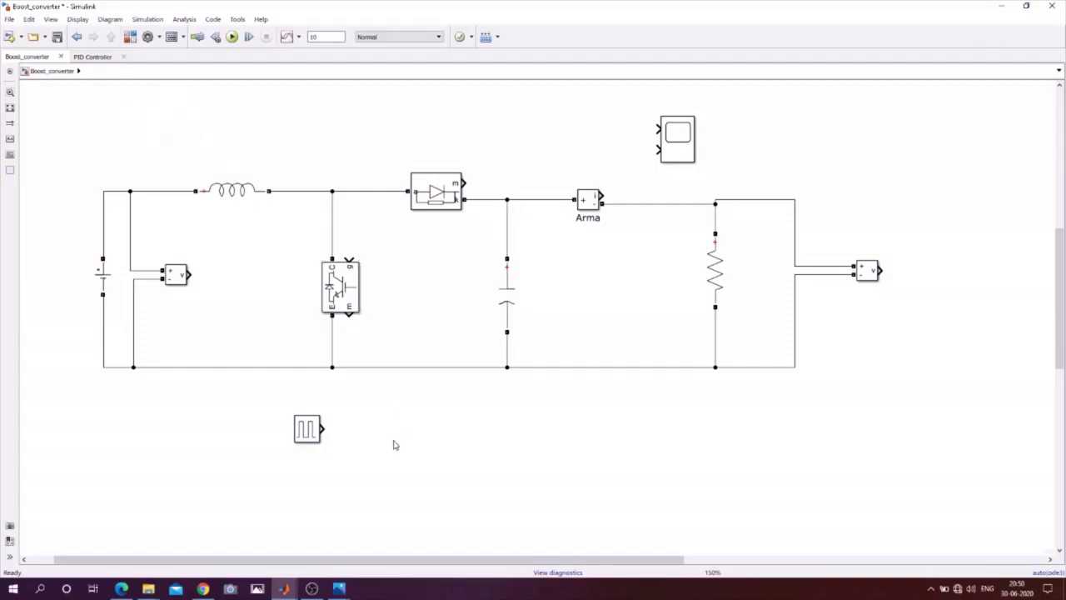
Step: Open the Pulse Generator parameters showing amplitude 1, period 1/Ts and 60% pulse width
{"action": "left_click", "coordinate": [308, 431]}
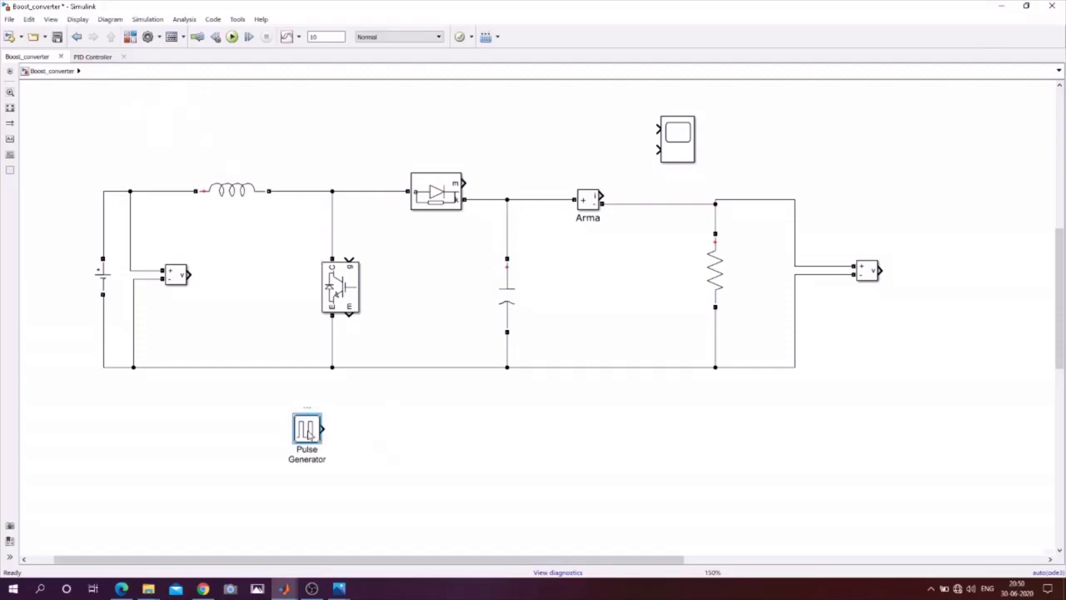
{"action": "double_click", "coordinate": [307, 429]}
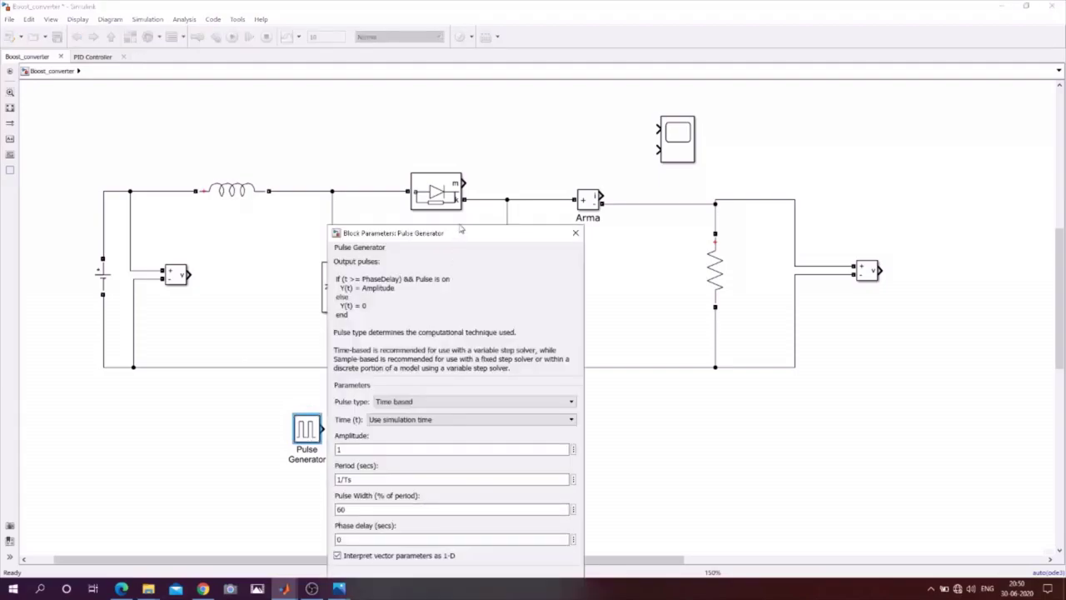
{"action": "left_click_drag", "start_coordinate": [465, 236], "coordinate": [533, 129]}
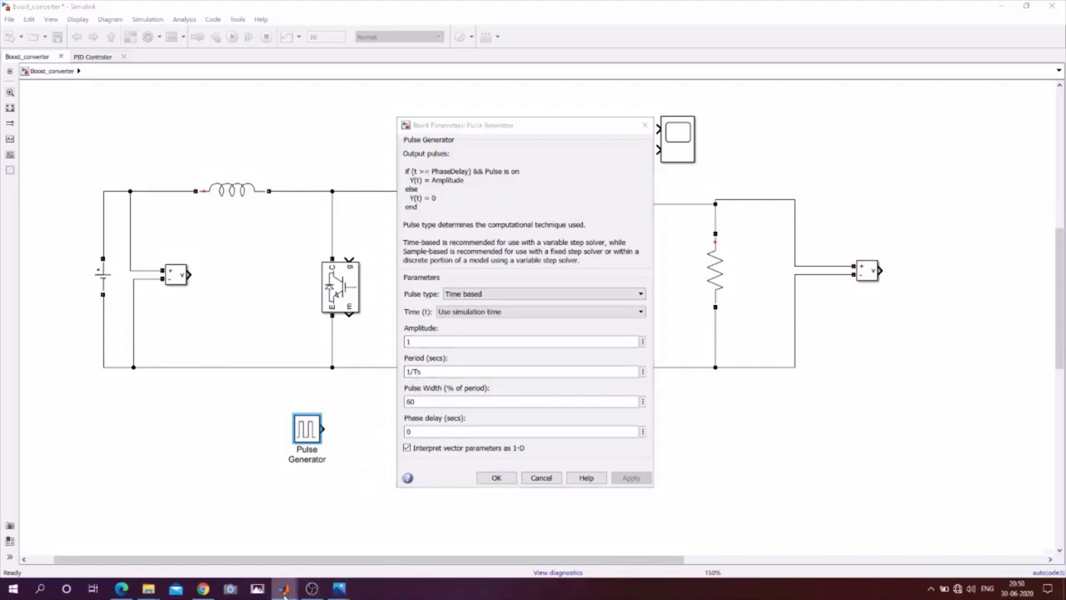
Step: Cross-check the pulse settings against the MATLAB script and the specifications image
{"action": "mouse_move", "coordinate": [284, 589]}
{"action": "left_click", "coordinate": [169, 543]}
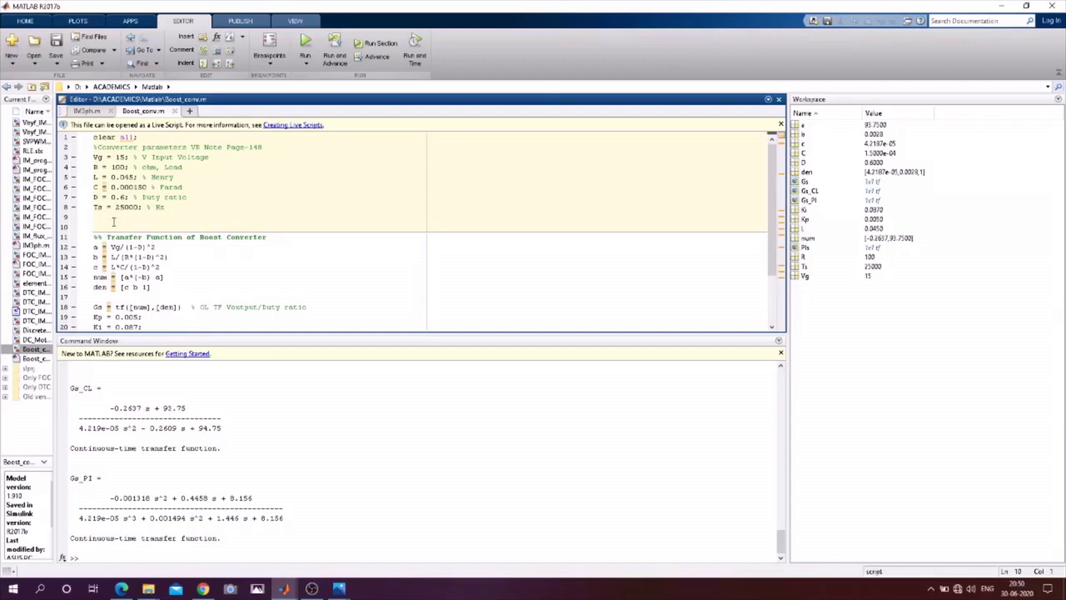
{"action": "left_click", "coordinate": [1002, 5]}
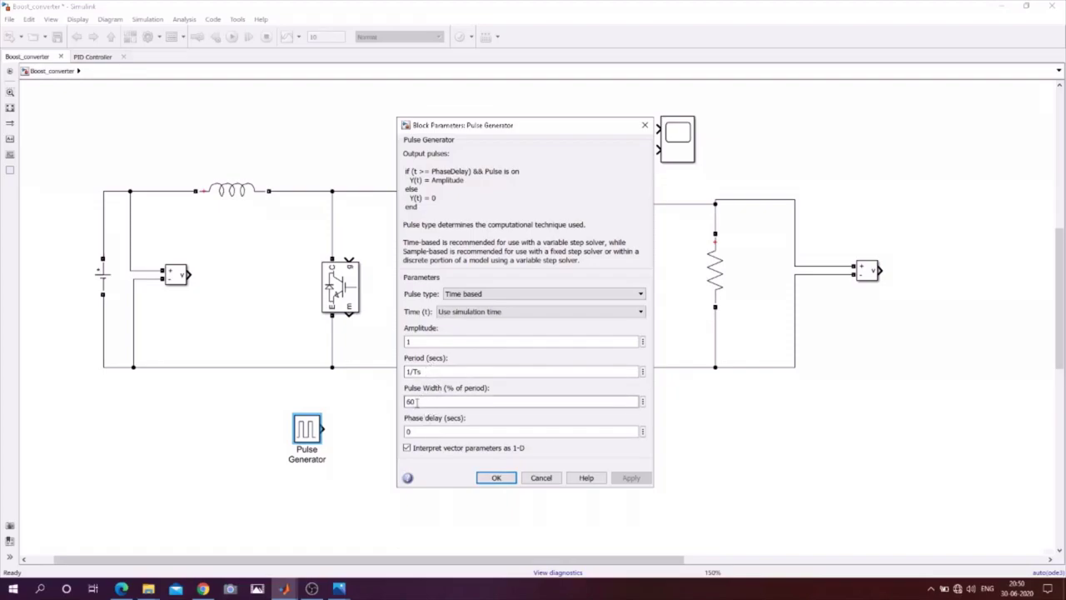
{"action": "left_click", "coordinate": [339, 587]}
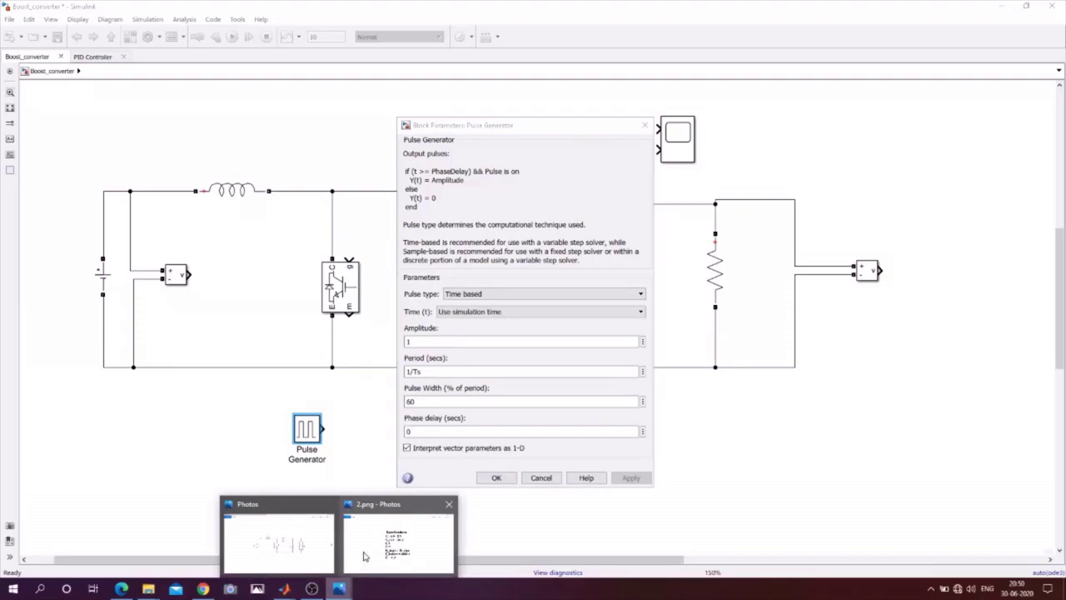
{"action": "left_click", "coordinate": [361, 554]}
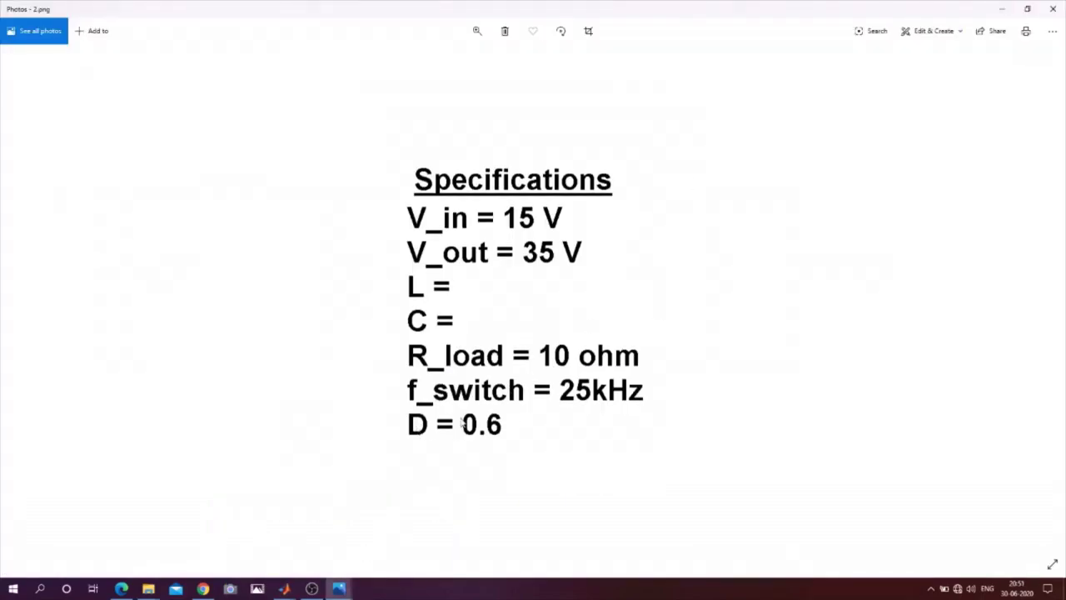
{"action": "left_click", "coordinate": [1002, 9]}
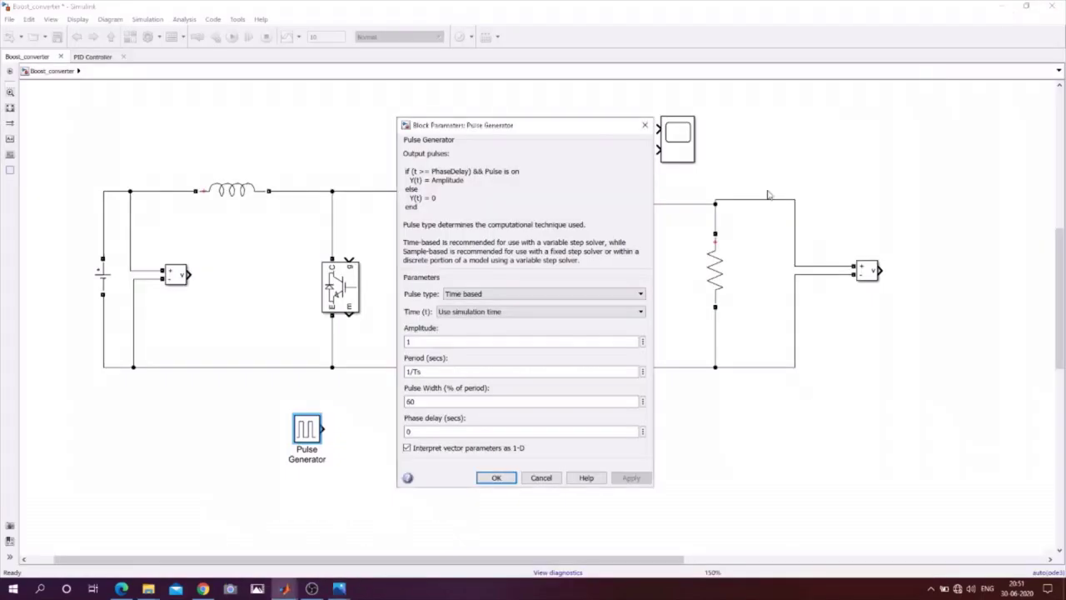
Step: Accept the Pulse Generator settings and connect it to the IGBT gate
{"action": "left_click", "coordinate": [494, 478]}
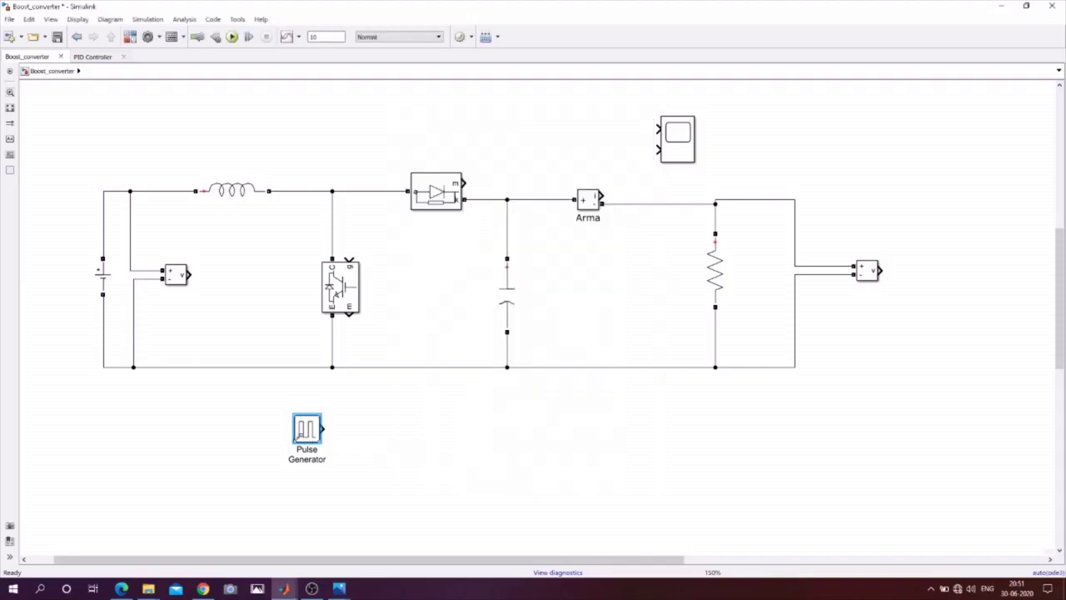
{"action": "left_click", "coordinate": [350, 272], "text": "ctrl"}
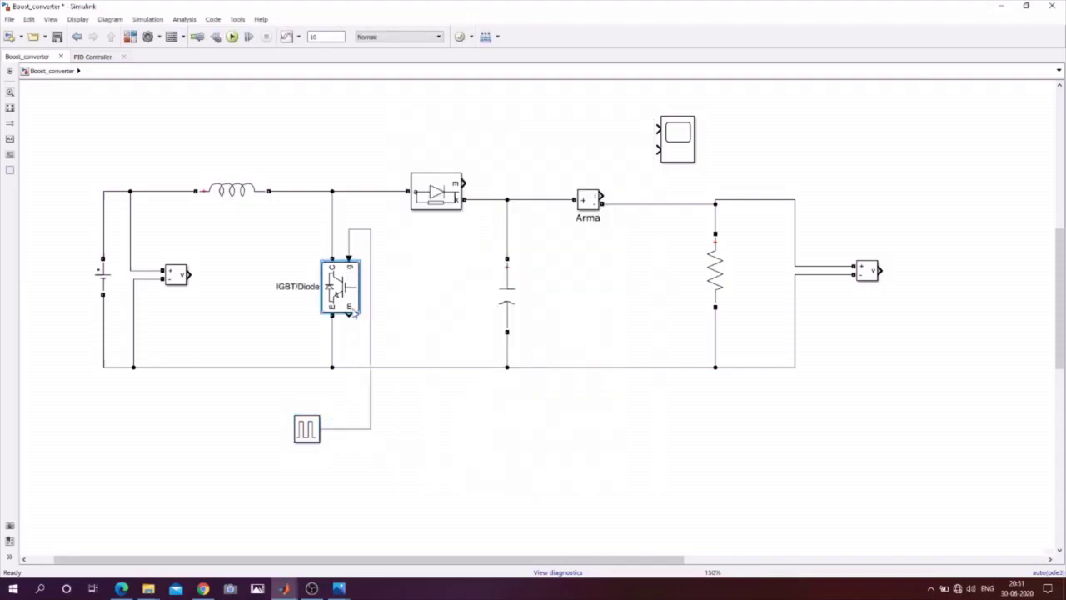
{"action": "left_click", "coordinate": [450, 306]}
Step: Wire the input and output Voltage Measurement blocks to Scope3's two inputs and save
{"action": "left_click_drag", "start_coordinate": [682, 130], "coordinate": [866, 132]}
{"action": "left_click", "coordinate": [184, 279]}
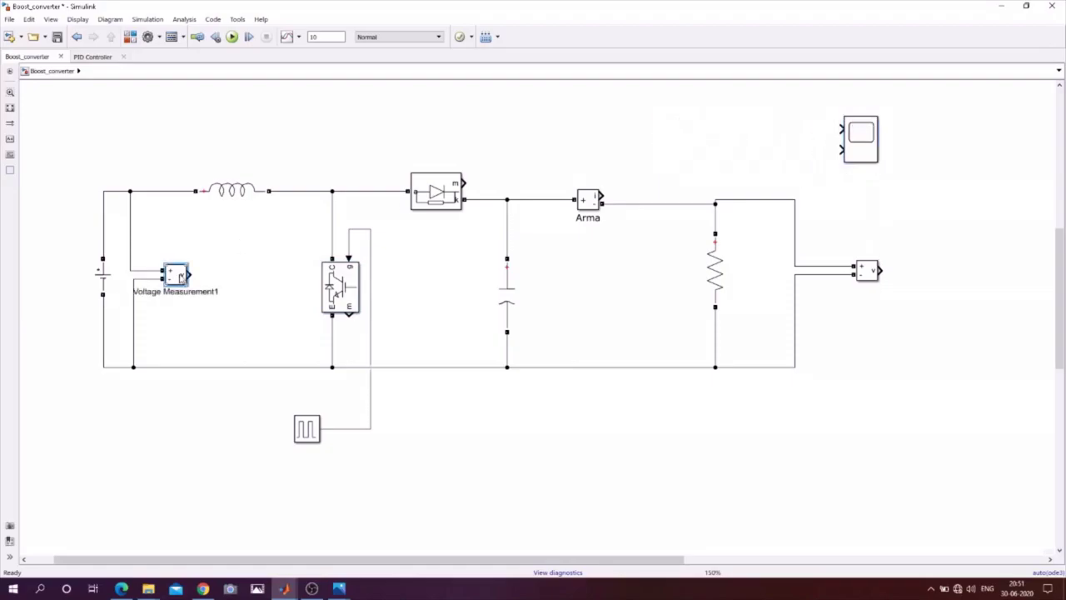
{"action": "left_click", "coordinate": [862, 142], "text": "ctrl"}
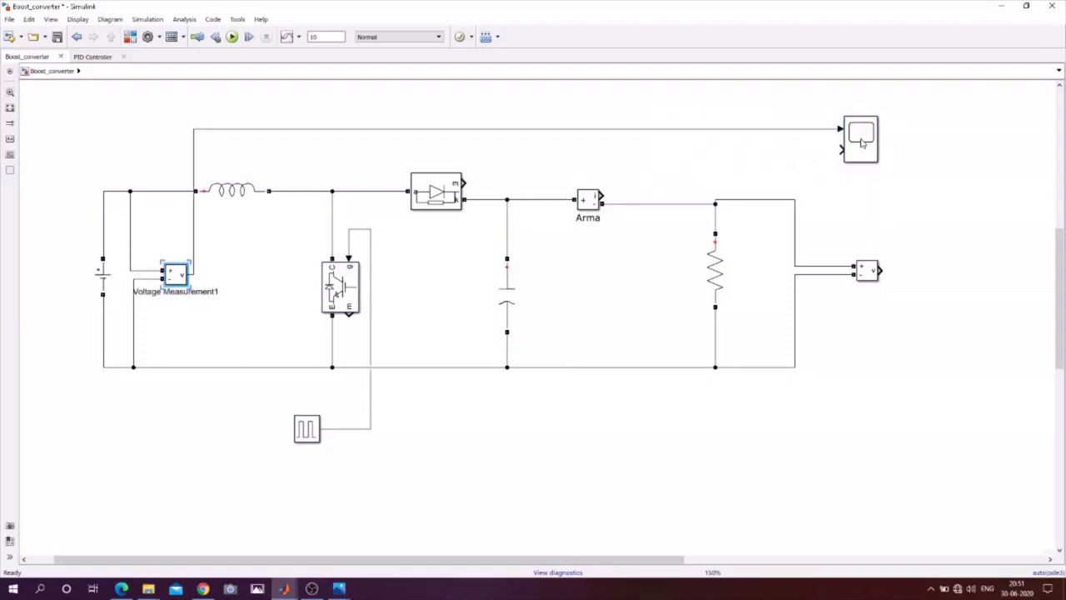
{"action": "left_click", "coordinate": [863, 273]}
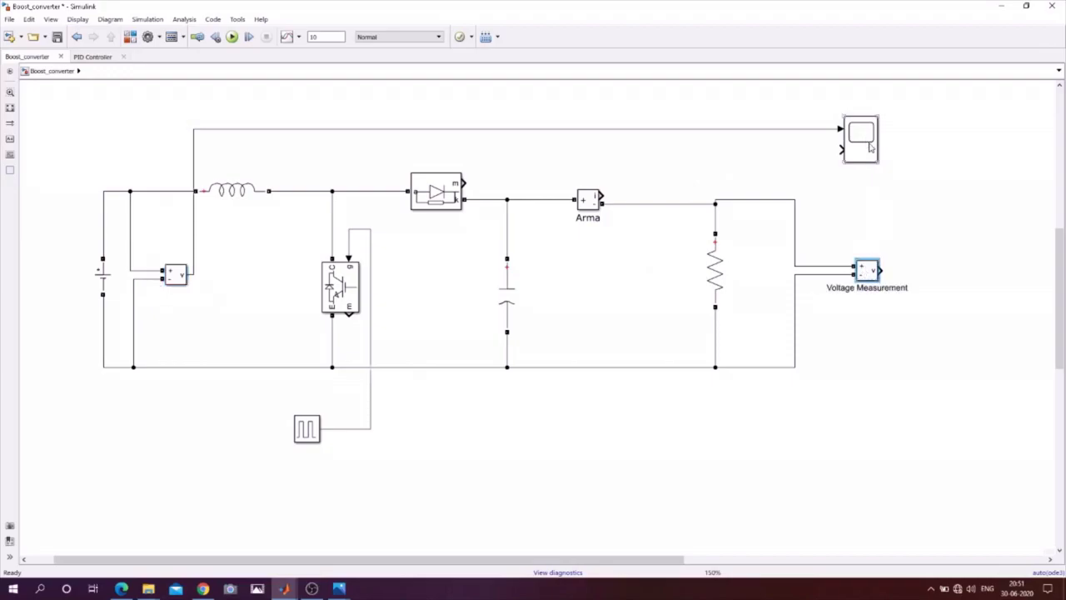
{"action": "left_click", "coordinate": [864, 138], "text": "ctrl"}
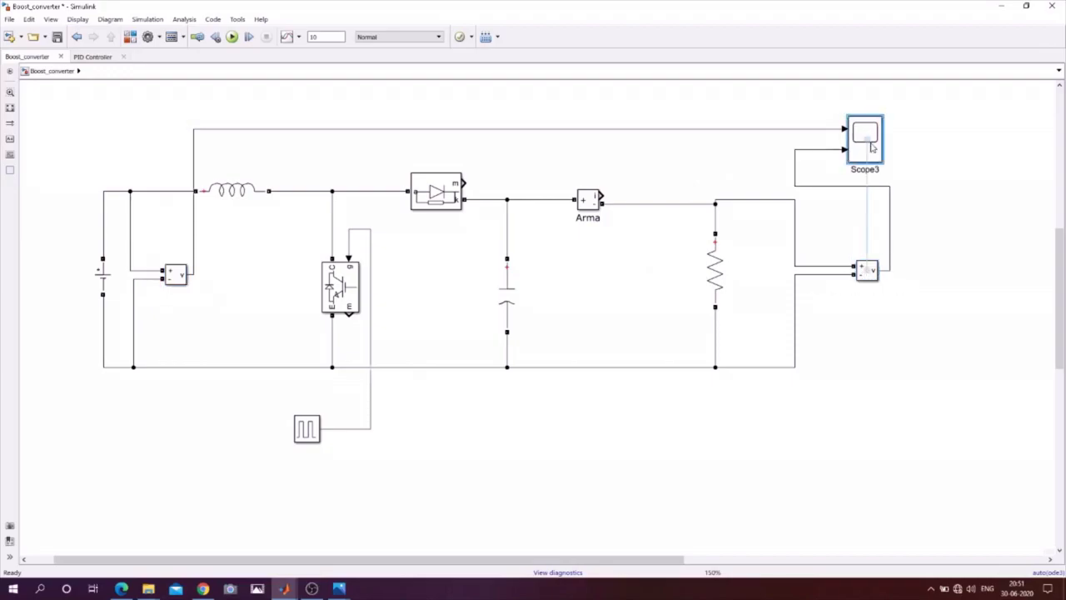
{"action": "left_click_drag", "start_coordinate": [864, 137], "coordinate": [931, 137]}
{"action": "left_click", "coordinate": [57, 37]}
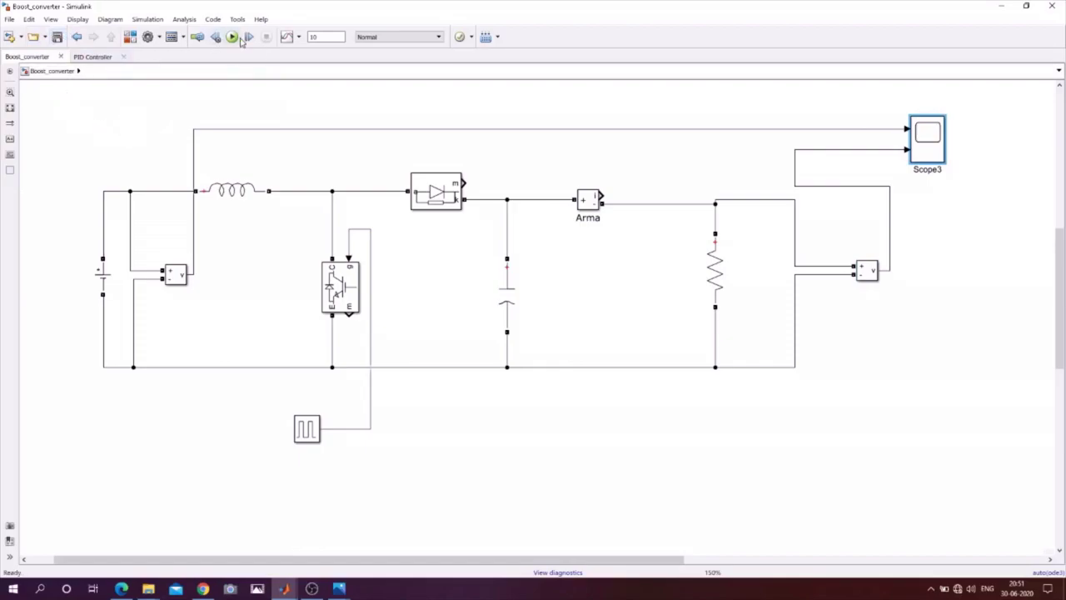
Step: Run the simulation and zoom Scope3: input holds 15 V, output overshoots near 55 V, settles around 37 V
{"action": "left_click", "coordinate": [232, 37]}
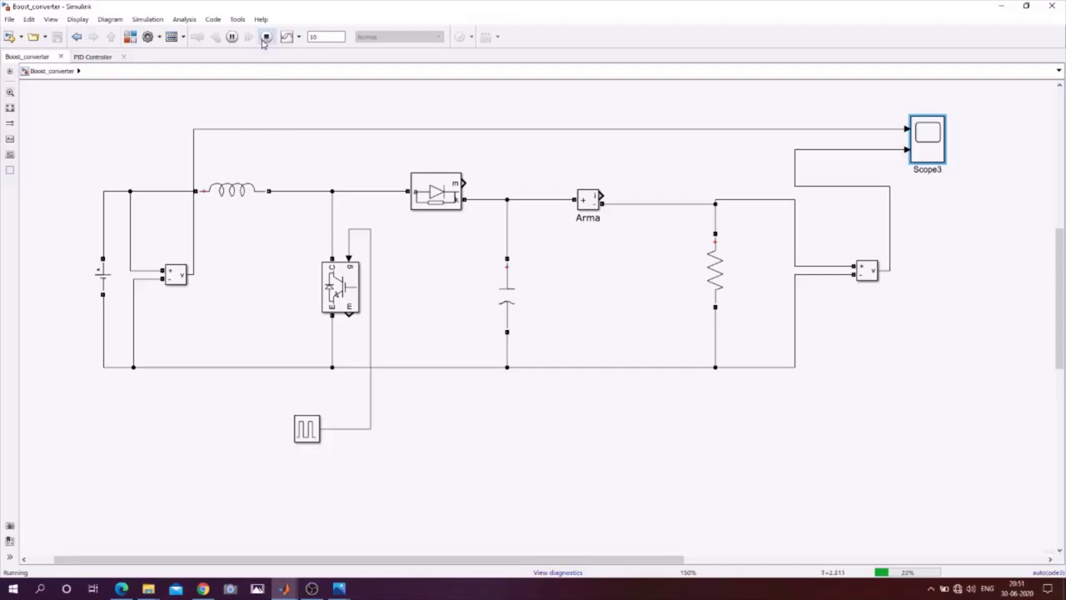
{"action": "double_click", "coordinate": [927, 143]}
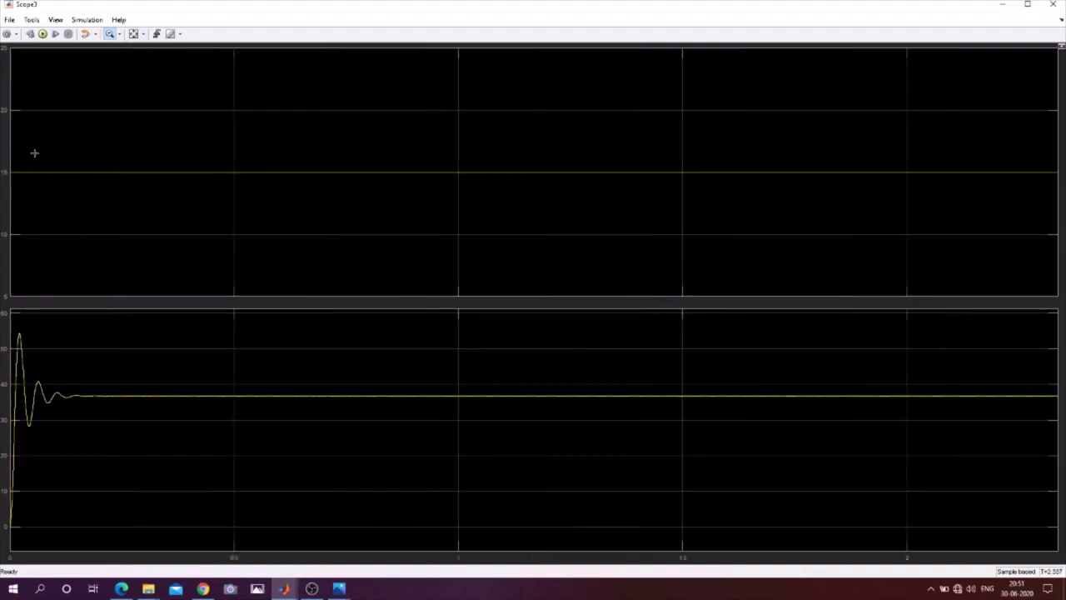
{"action": "left_click_drag", "start_coordinate": [34, 153], "coordinate": [10, 207]}
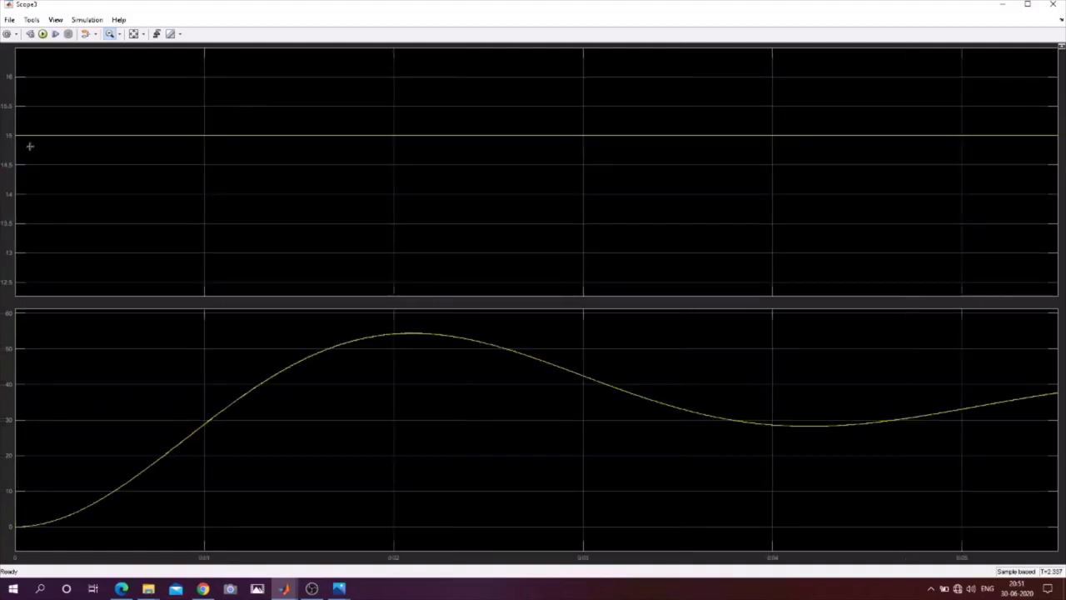
{"action": "left_click", "coordinate": [134, 34]}
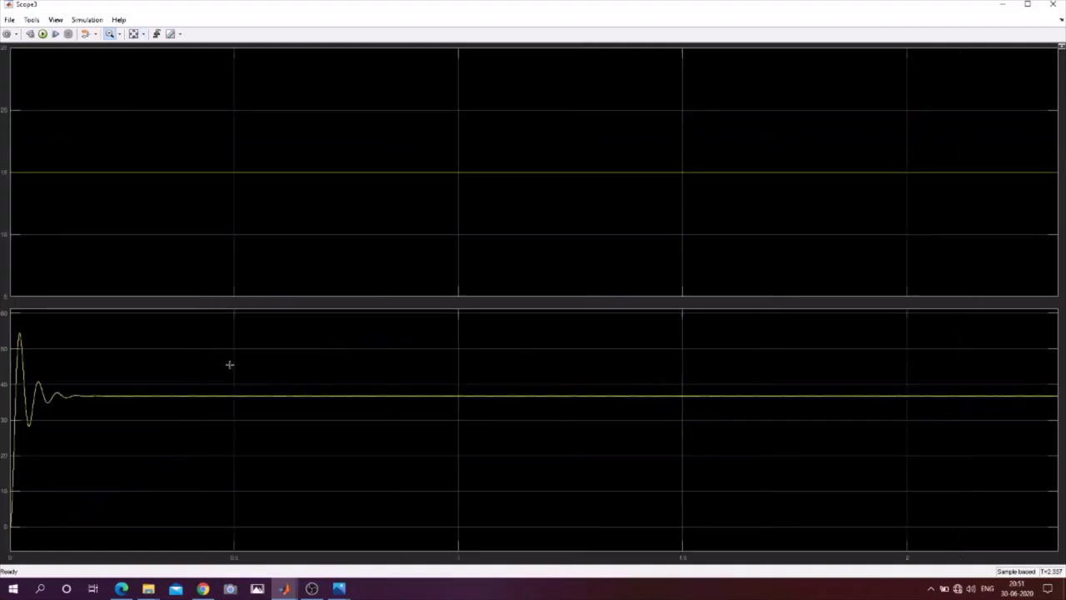
{"action": "left_click_drag", "start_coordinate": [251, 389], "coordinate": [253, 410]}
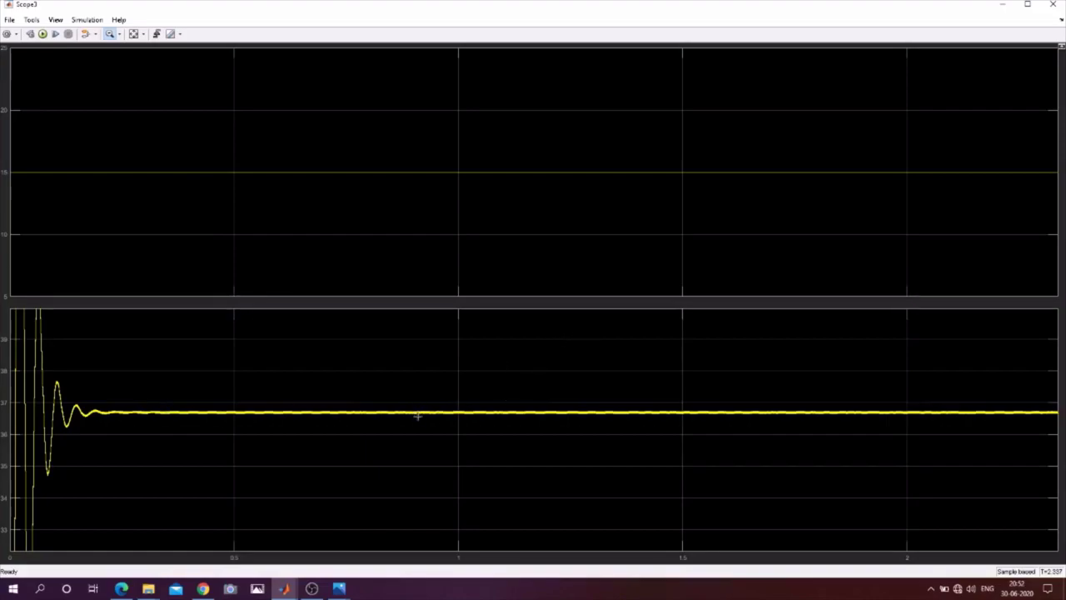
{"action": "left_click", "coordinate": [133, 33]}
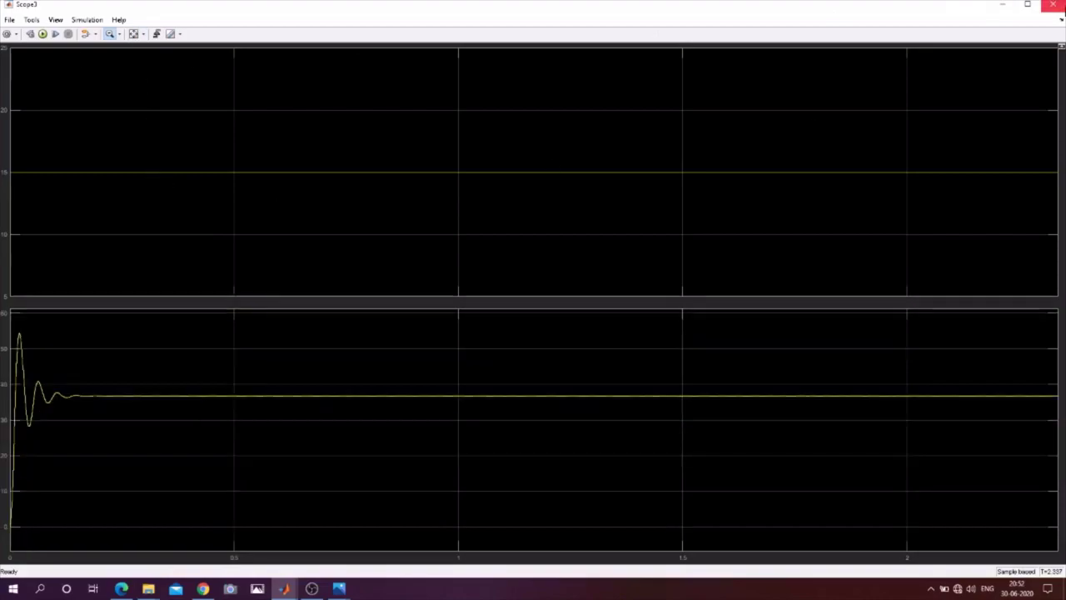
{"action": "left_click", "coordinate": [1002, 5]}
Step: After reviewing the 4.png transfer-function equations, return to the Boost_conv.m script in MATLAB
{"action": "left_click", "coordinate": [666, 170]}
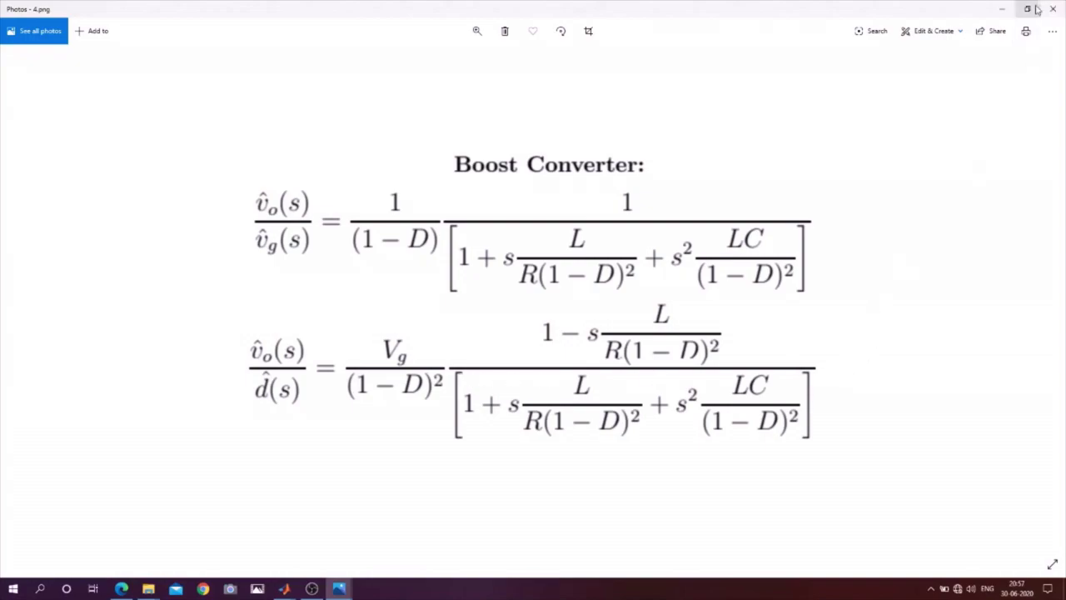
{"action": "left_click", "coordinate": [284, 588]}
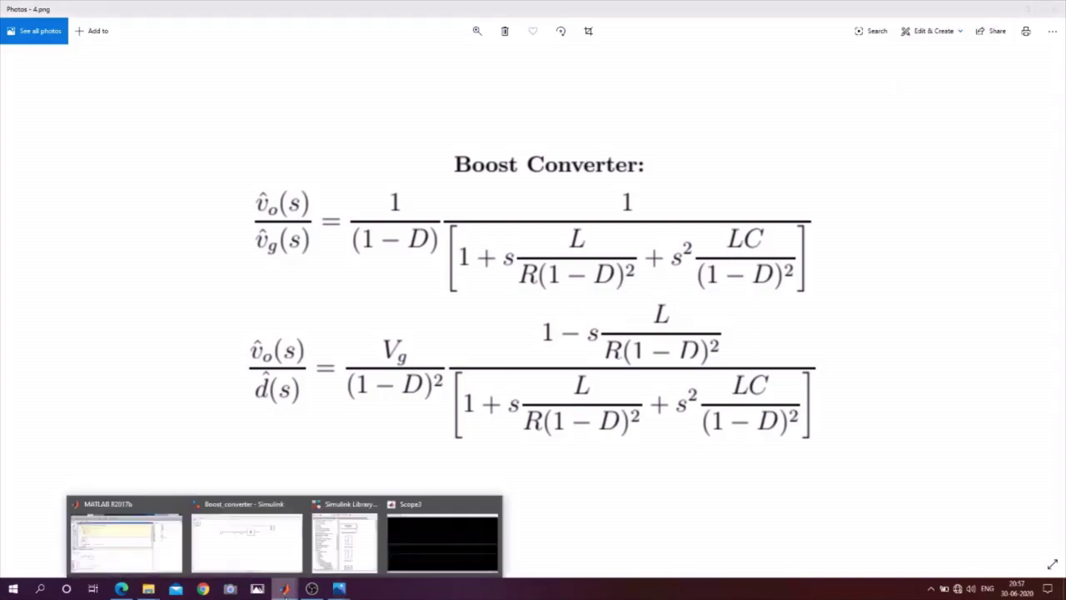
{"action": "left_click", "coordinate": [103, 545]}
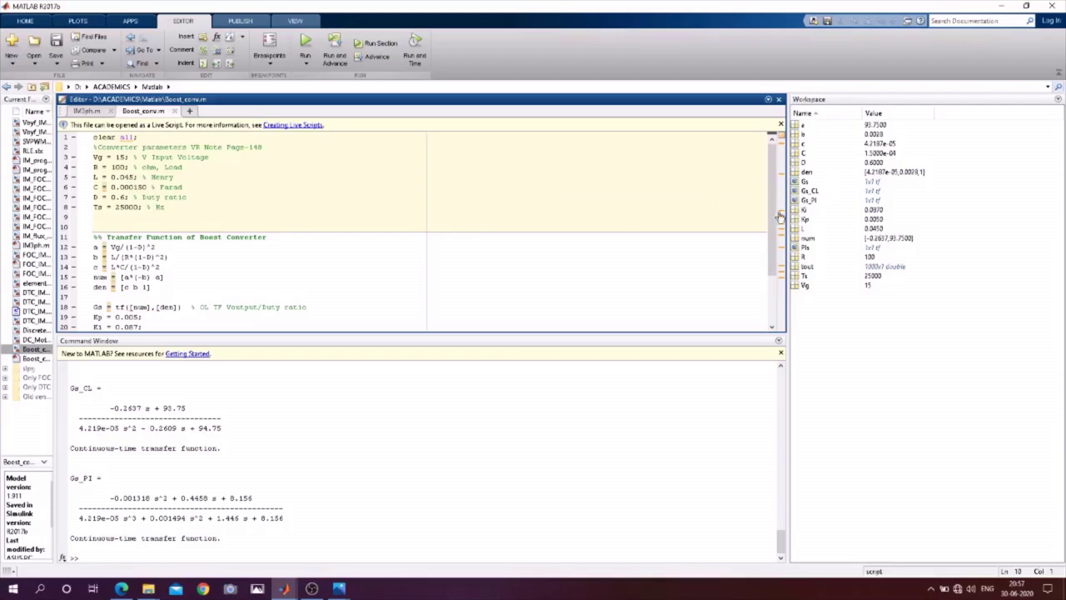
Step: Compare Boost_conv.m with the 4.png equations, then switch to the step/PI(s)/num-den loop model
{"action": "scroll", "coordinate": [775, 215], "scroll_direction": "down", "scroll_amount": 1}
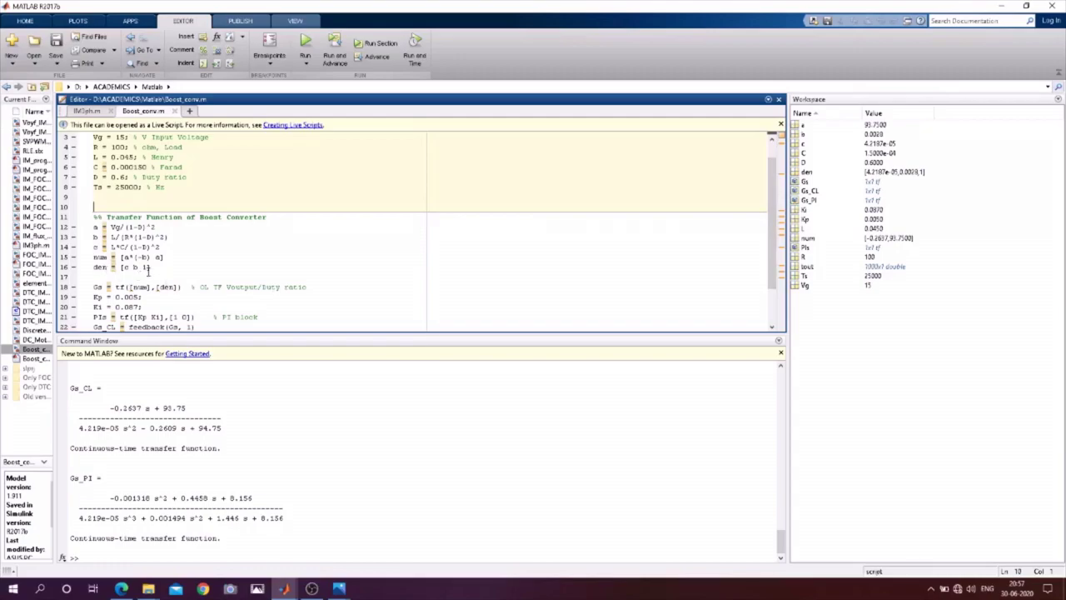
{"action": "left_click", "coordinate": [338, 588]}
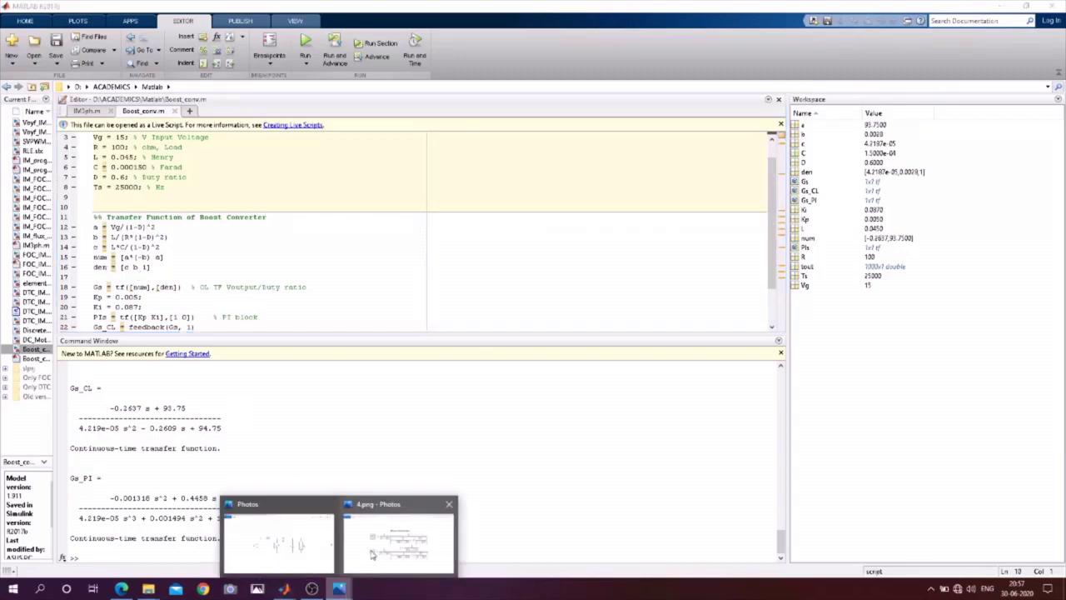
{"action": "left_click", "coordinate": [374, 549]}
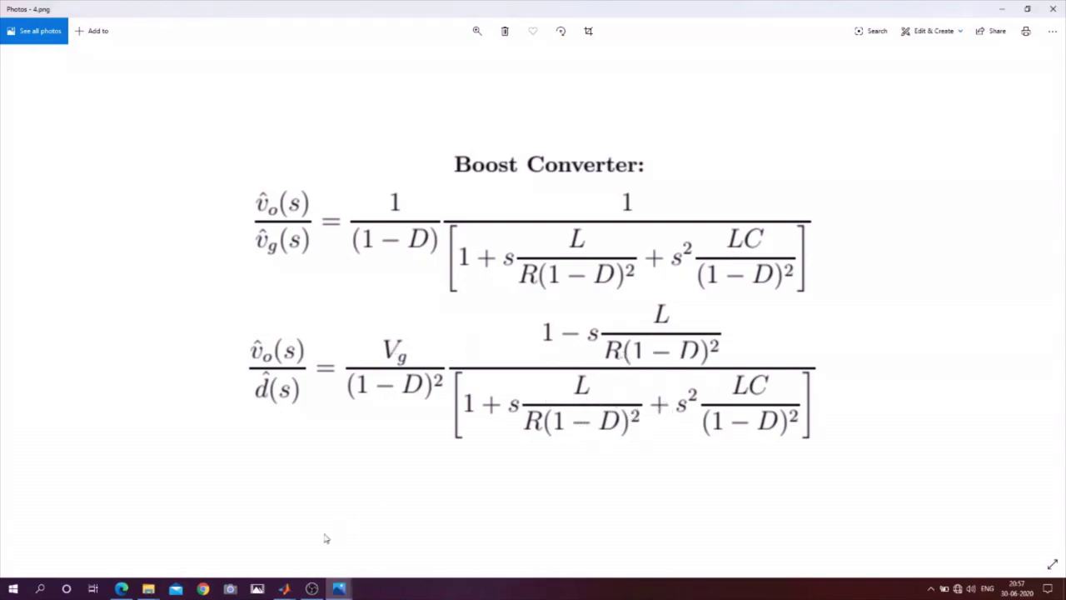
{"action": "mouse_move", "coordinate": [284, 589]}
{"action": "left_click", "coordinate": [238, 542]}
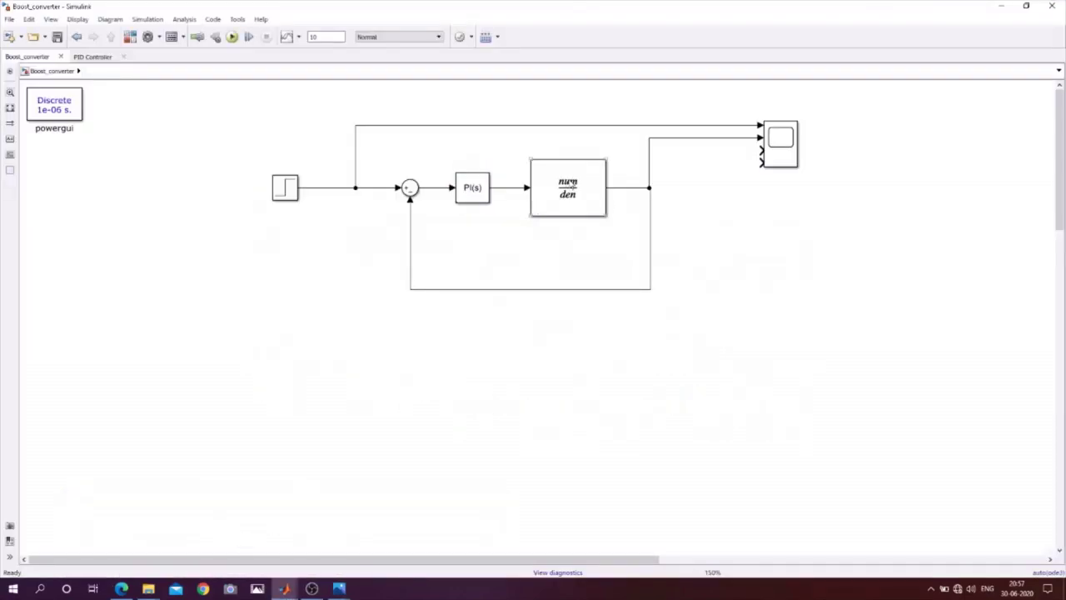
{"action": "left_click", "coordinate": [480, 192]}
{"action": "double_click", "coordinate": [479, 192]}
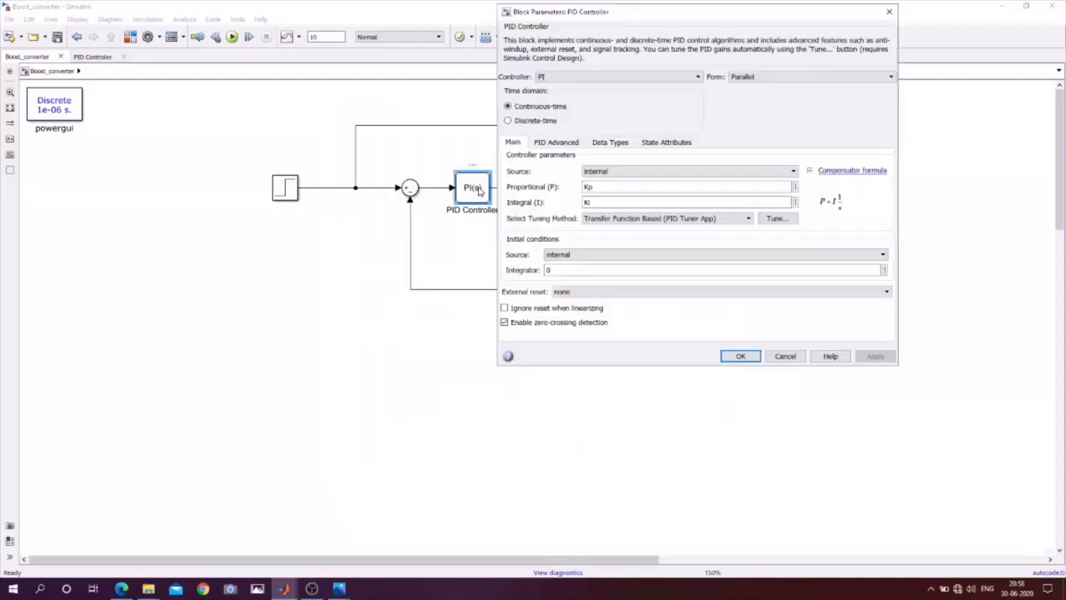
{"action": "left_click", "coordinate": [617, 188]}
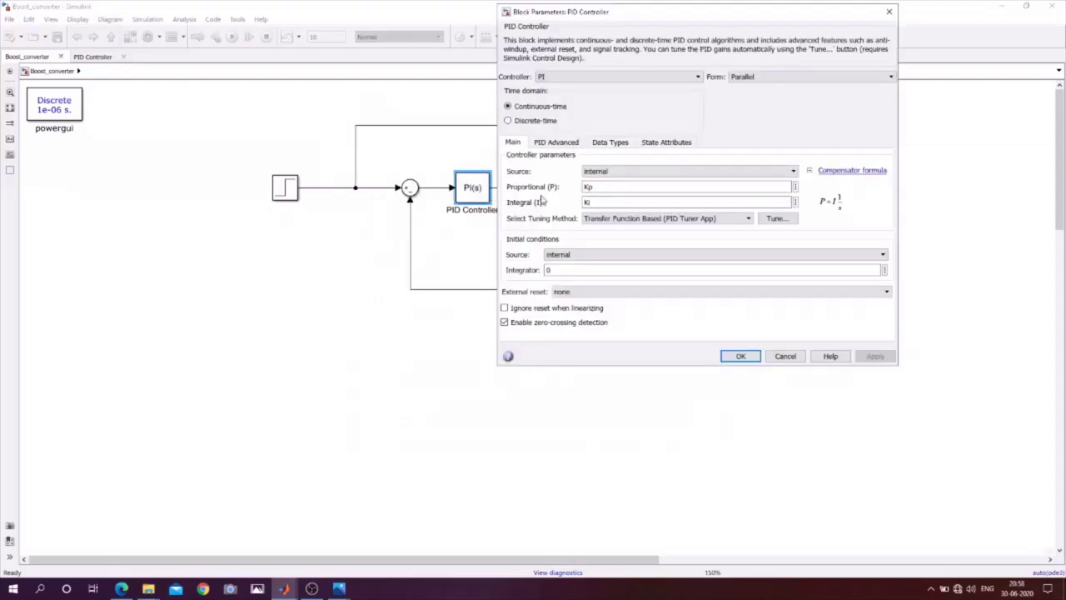
{"action": "left_click", "coordinate": [889, 12]}
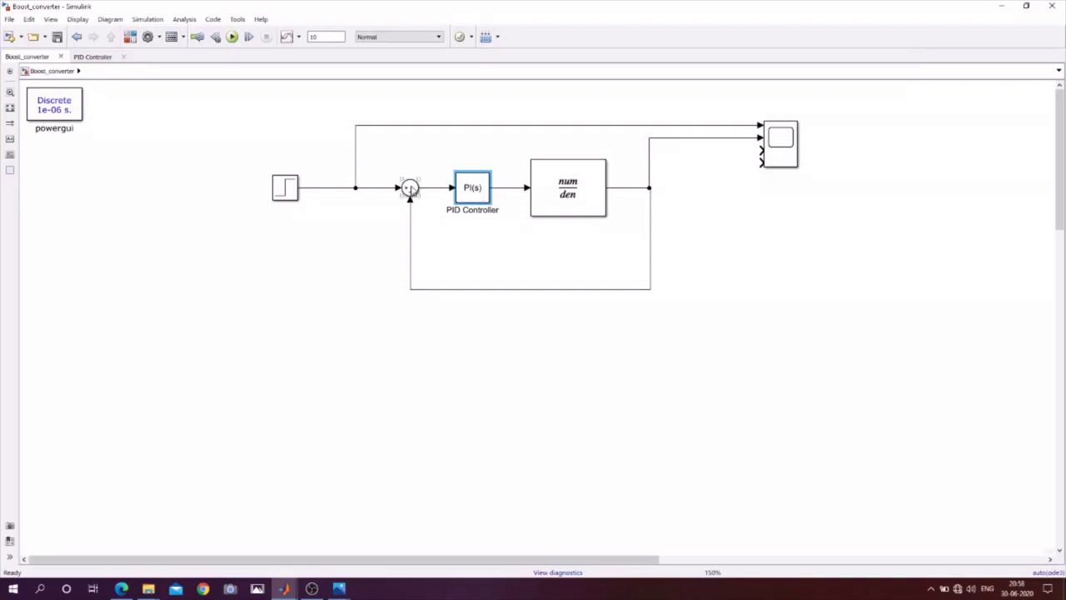
{"action": "double_click", "coordinate": [292, 190]}
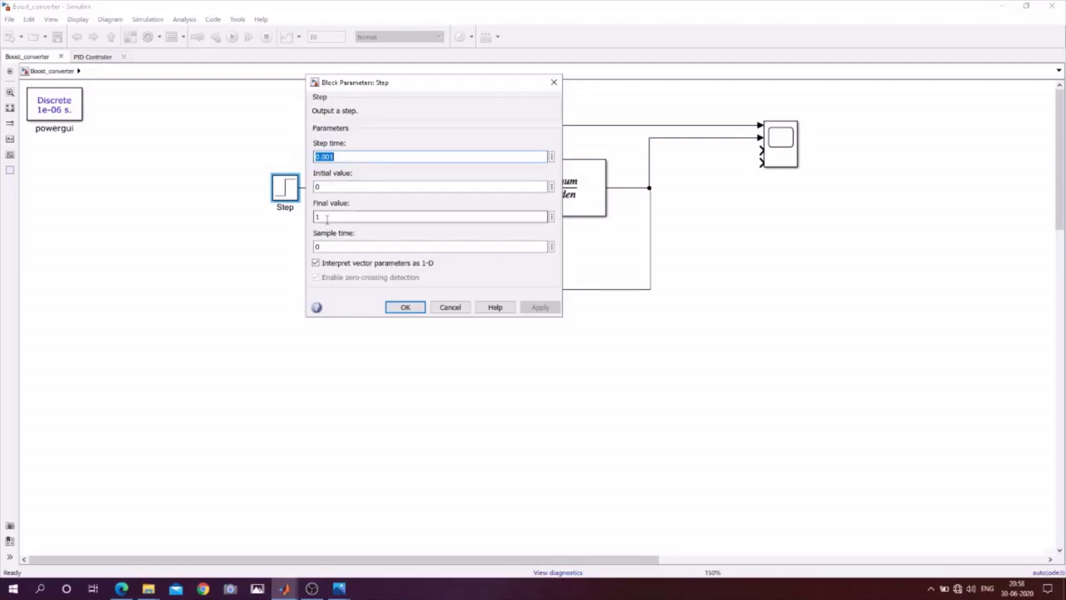
{"action": "left_click", "coordinate": [404, 307]}
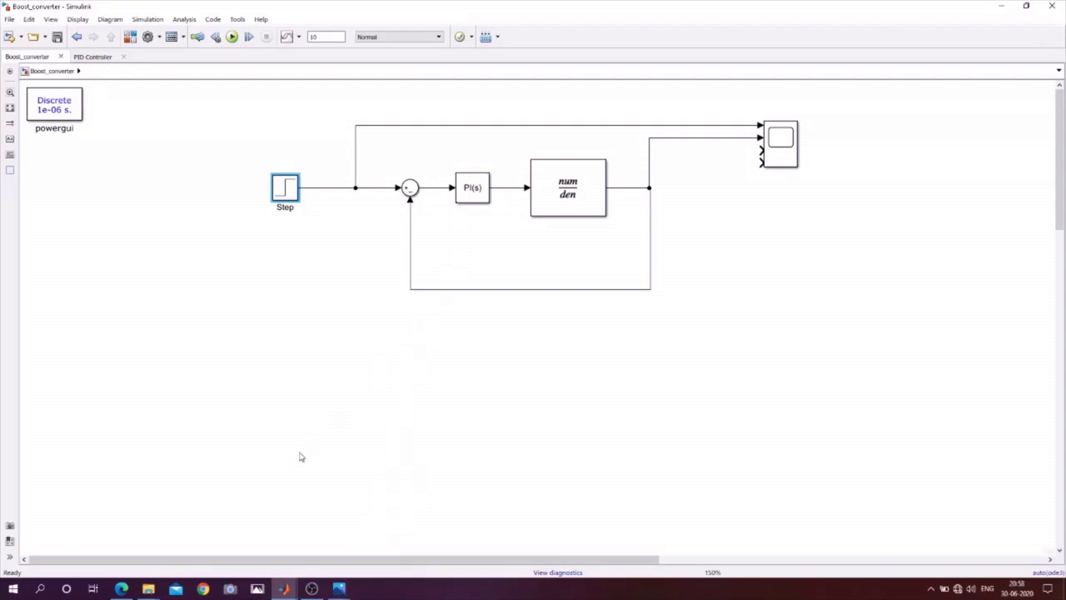
{"action": "left_click", "coordinate": [285, 587]}
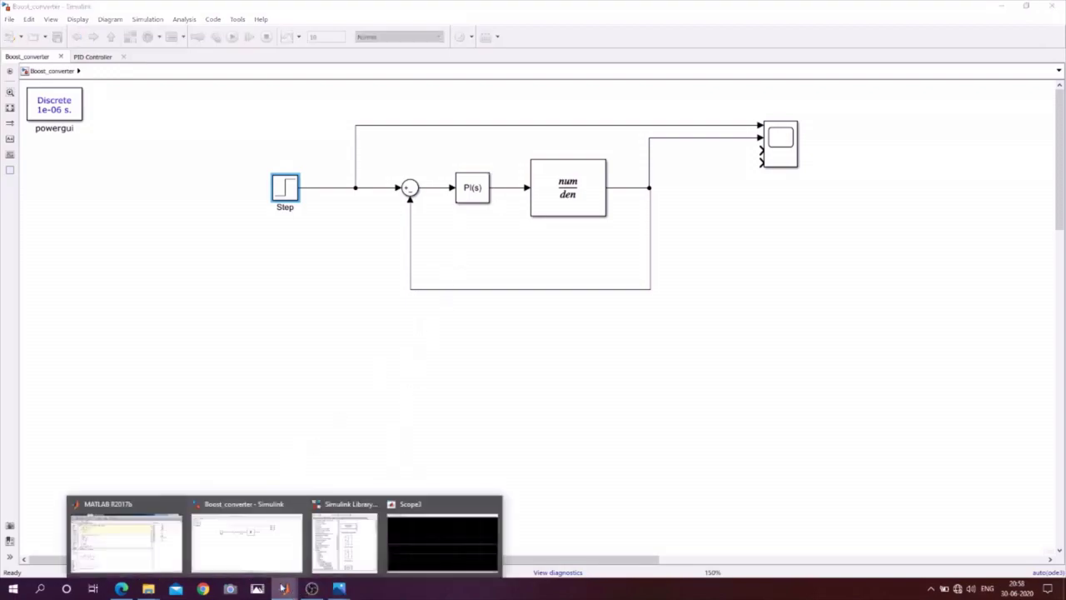
{"action": "left_click", "coordinate": [150, 543]}
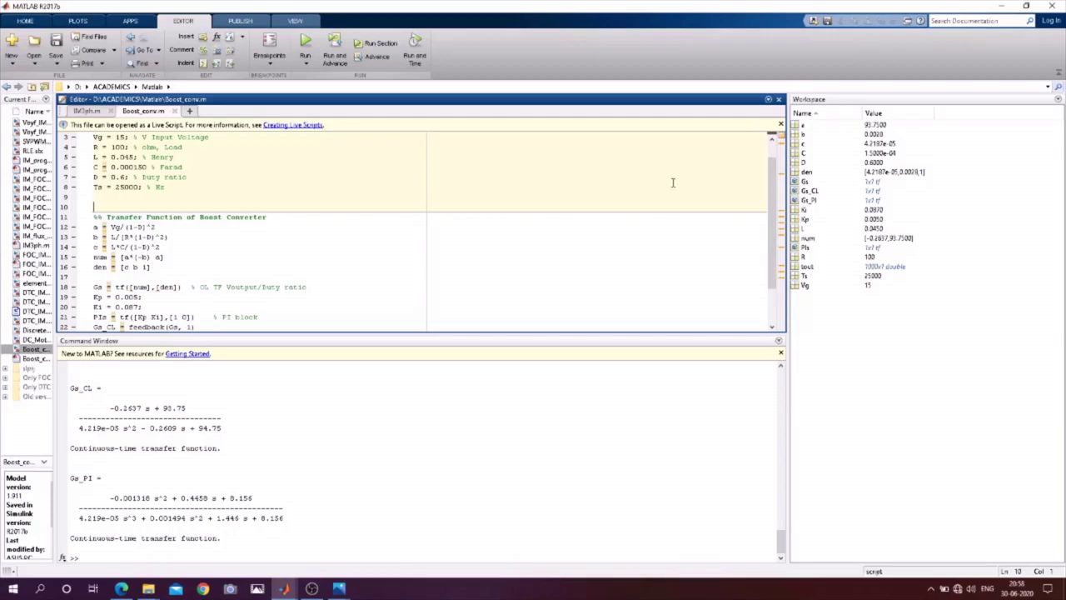
{"action": "left_click", "coordinate": [999, 6]}
{"action": "left_click", "coordinate": [487, 248]}
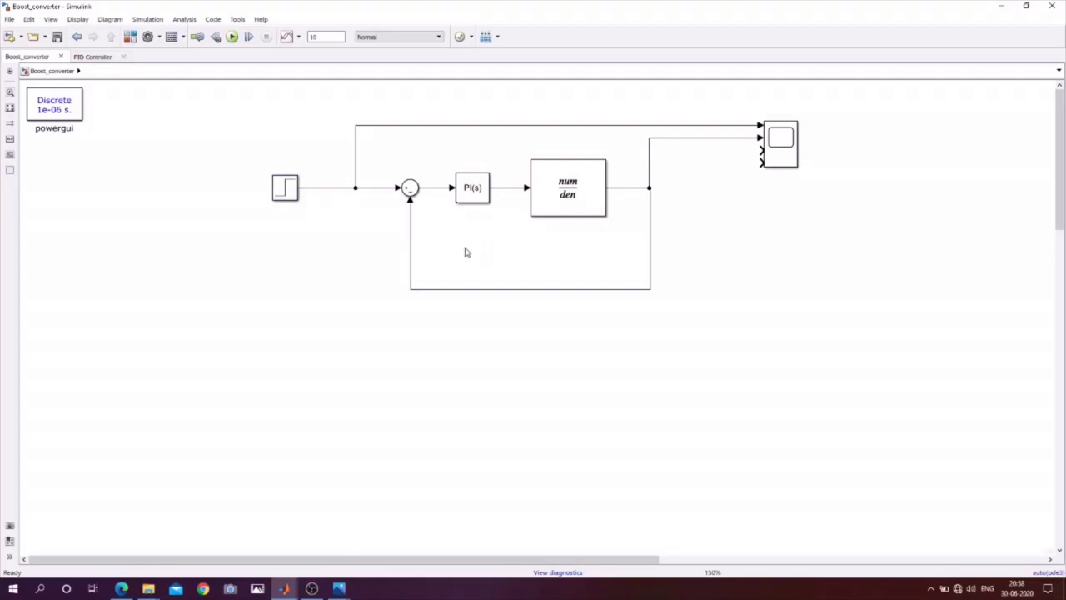
Step: Confirm the PI controller block uses gains P = Kp and I = Ki
{"action": "left_click", "coordinate": [476, 185]}
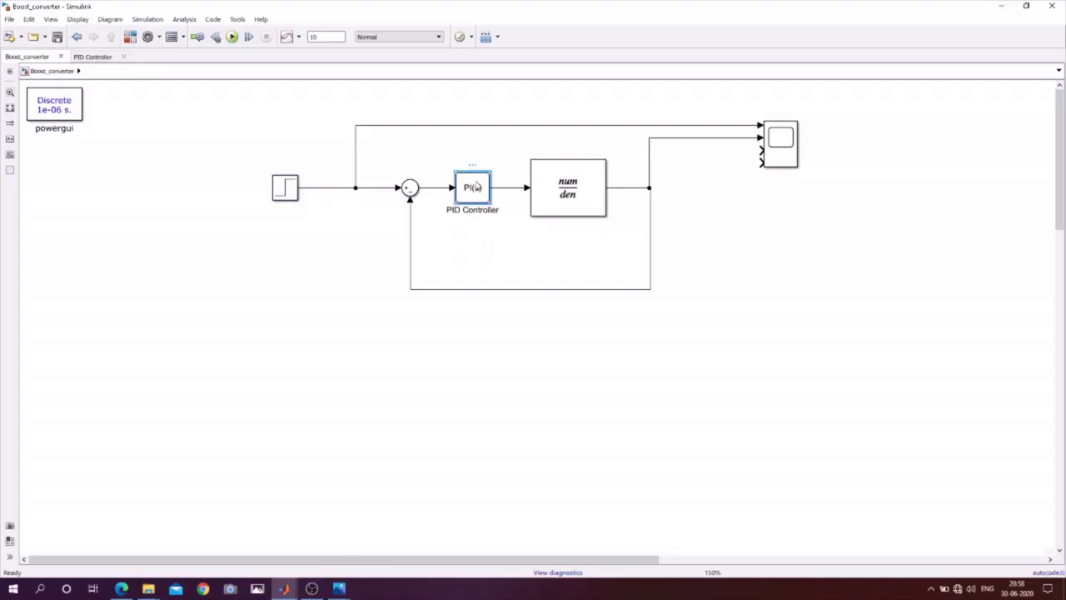
{"action": "double_click", "coordinate": [476, 185]}
{"action": "left_click", "coordinate": [592, 187]}
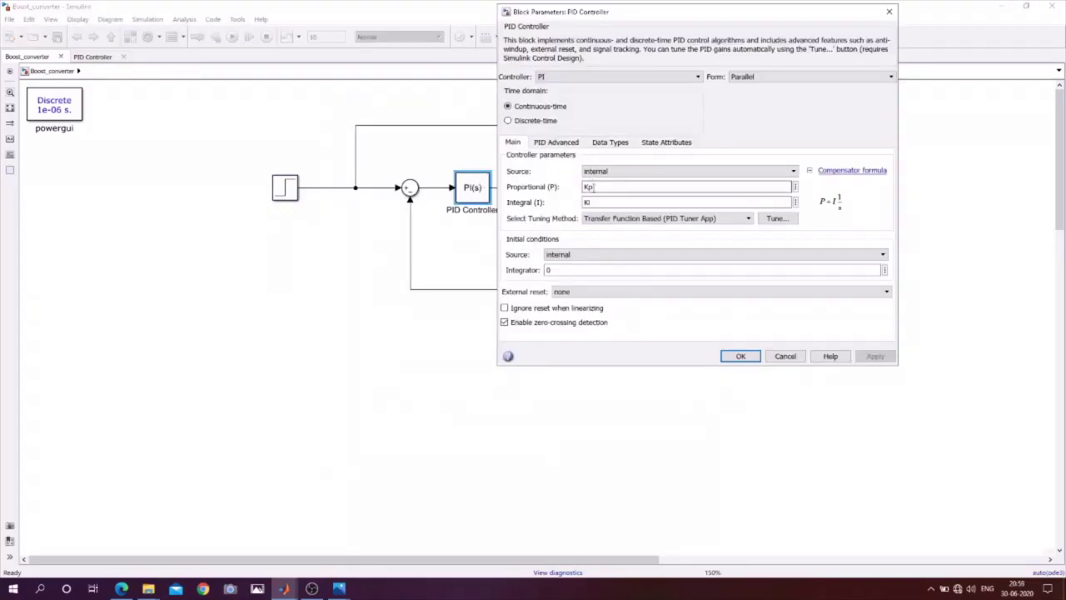
{"action": "left_click", "coordinate": [594, 200]}
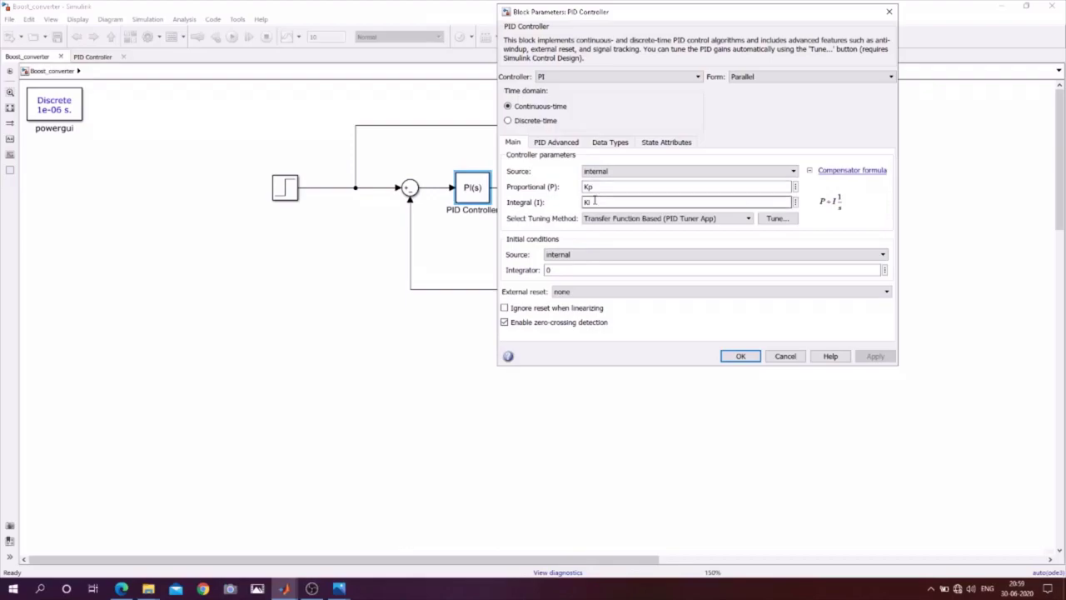
{"action": "left_click", "coordinate": [738, 356]}
Step: Run the closed-loop simulation and stop it around T = 4.5 s
{"action": "left_click", "coordinate": [232, 37]}
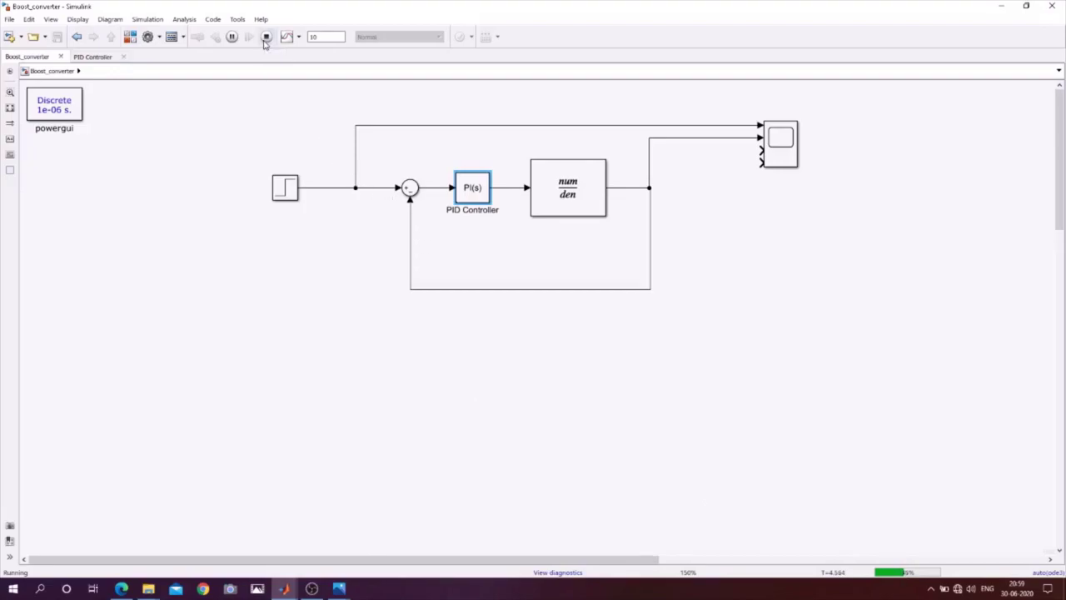
{"action": "left_click", "coordinate": [266, 36]}
{"action": "left_click", "coordinate": [619, 169]}
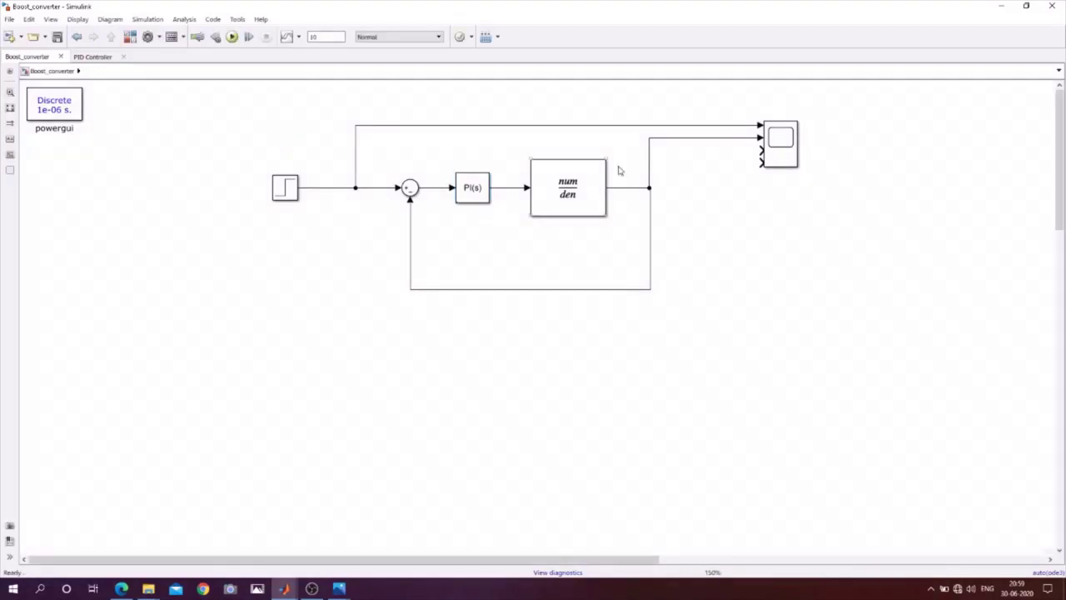
{"action": "left_click", "coordinate": [787, 143]}
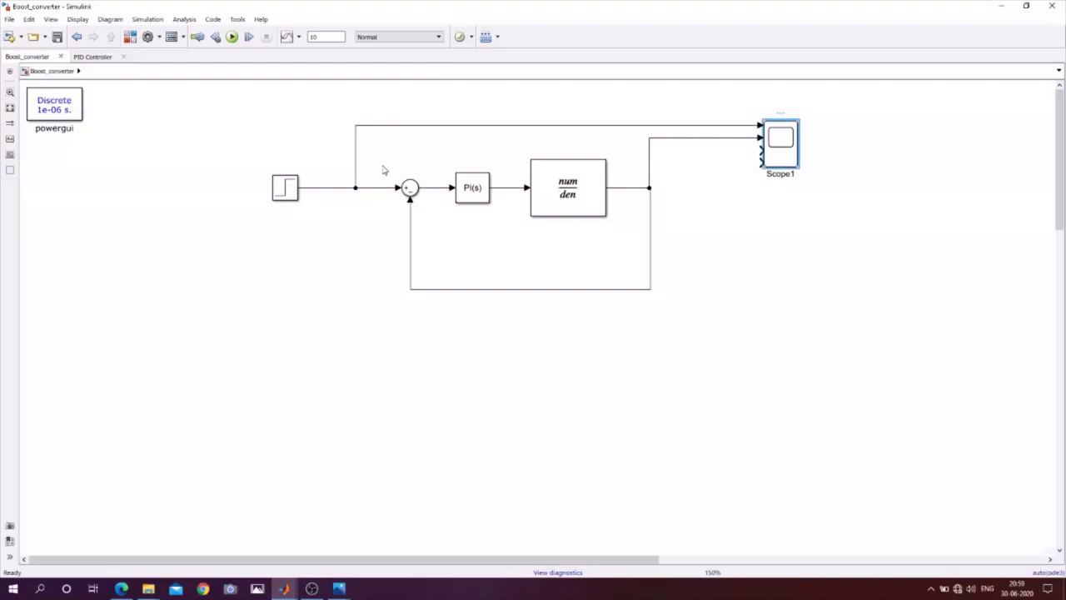
{"action": "key", "text": "Return"}
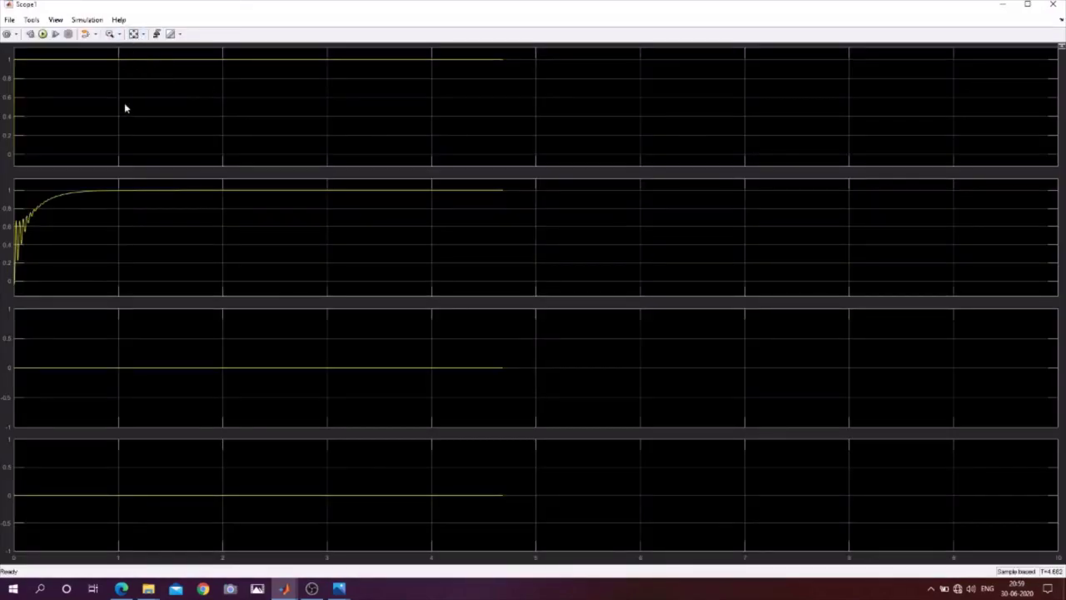
{"action": "key", "text": "ctrl+a"}
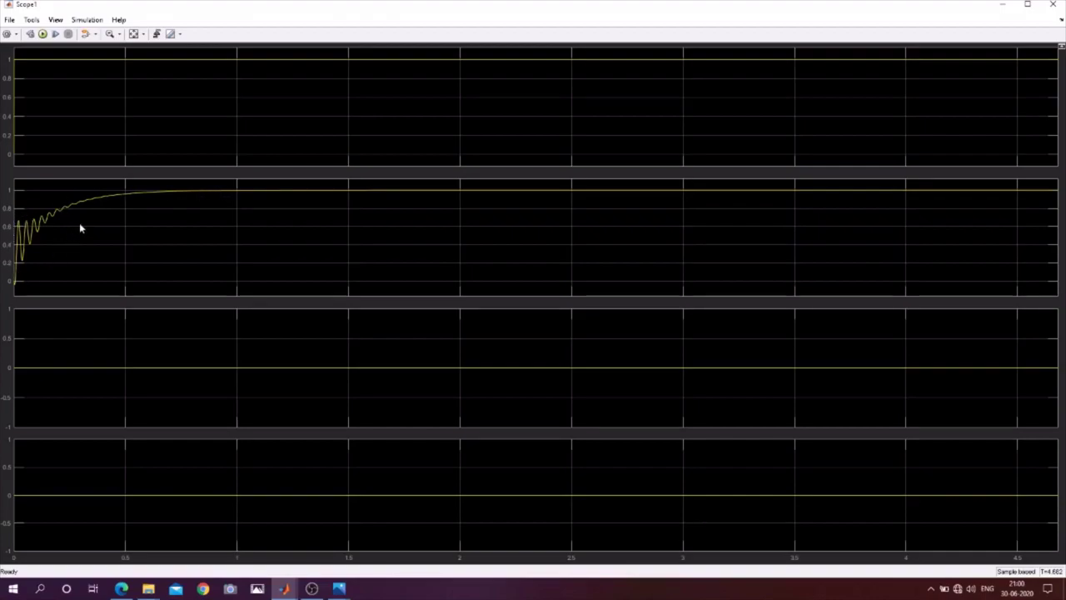
{"action": "left_click", "coordinate": [1003, 4]}
{"action": "left_click", "coordinate": [470, 198]}
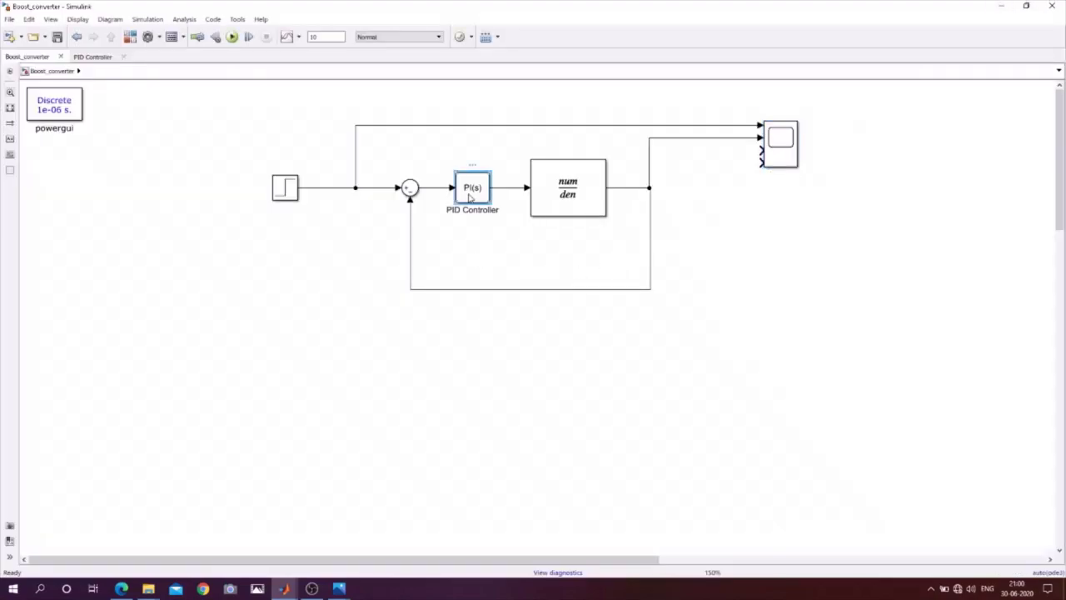
Step: Launch PID Tuner from the PI controller block to compare tuned and current step responses
{"action": "double_click", "coordinate": [470, 198]}
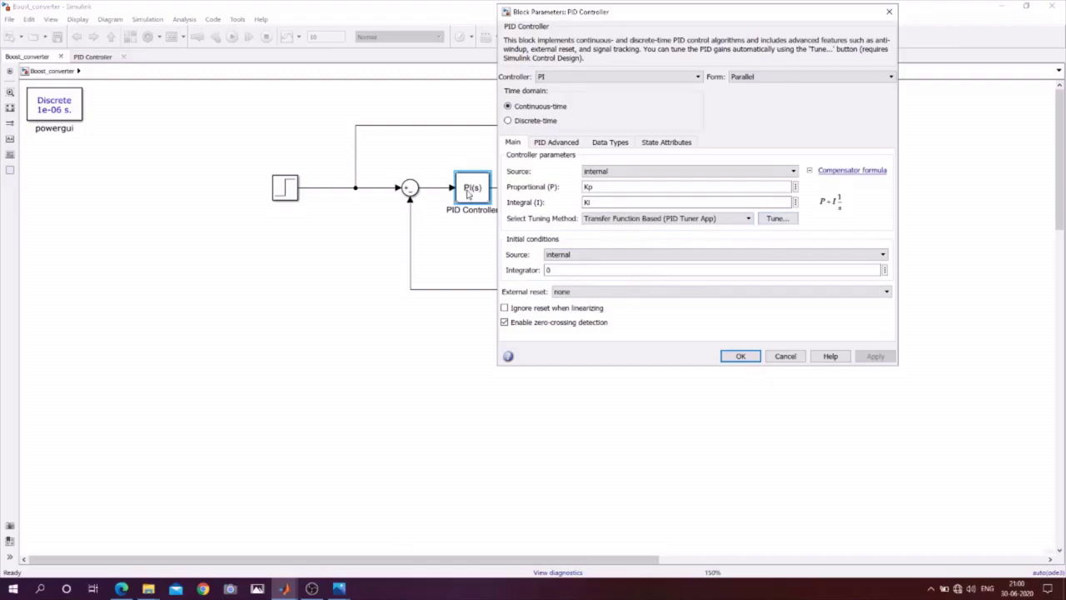
{"action": "left_click", "coordinate": [788, 222]}
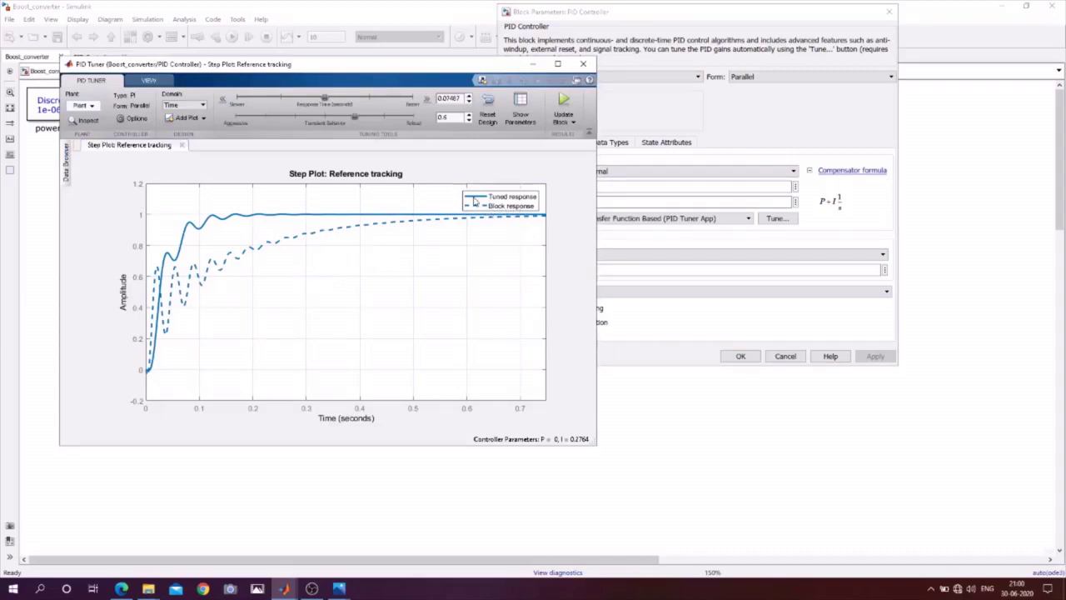
Step: Adjust Response Time and Transient Behavior sliders to reach tuned I 0.35615, settling 0.192 s
{"action": "left_click", "coordinate": [522, 103]}
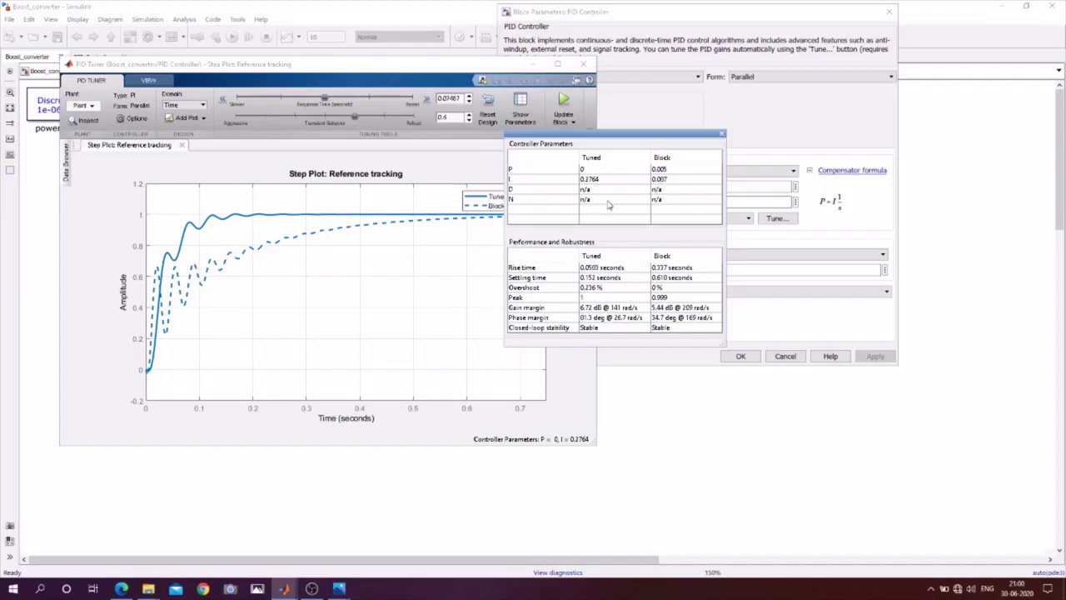
{"action": "left_click", "coordinate": [722, 134]}
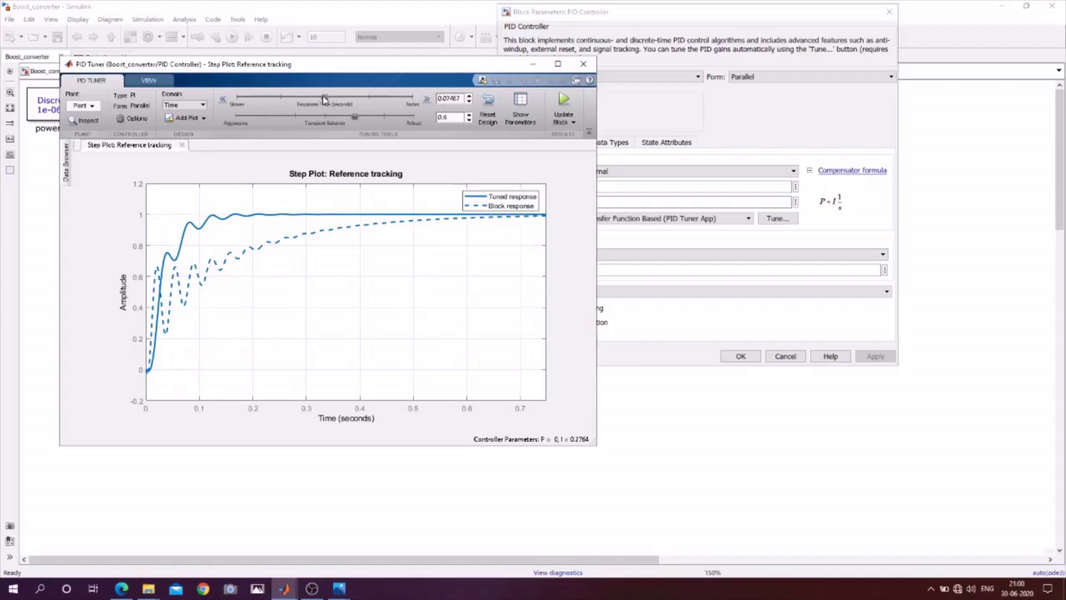
{"action": "left_click_drag", "start_coordinate": [324, 98], "coordinate": [350, 98]}
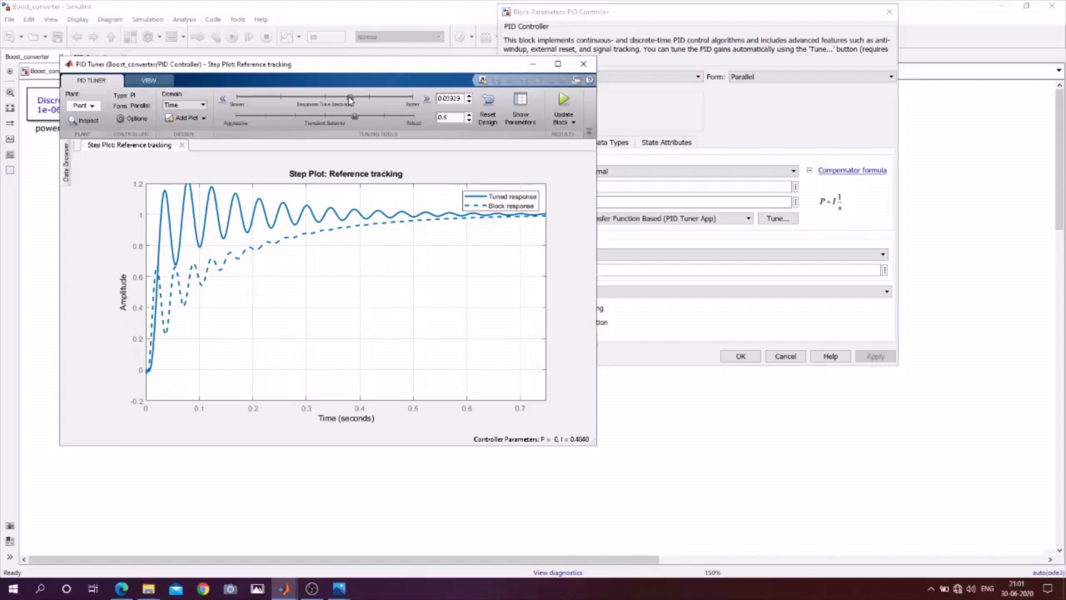
{"action": "left_click_drag", "start_coordinate": [350, 98], "coordinate": [336, 99]}
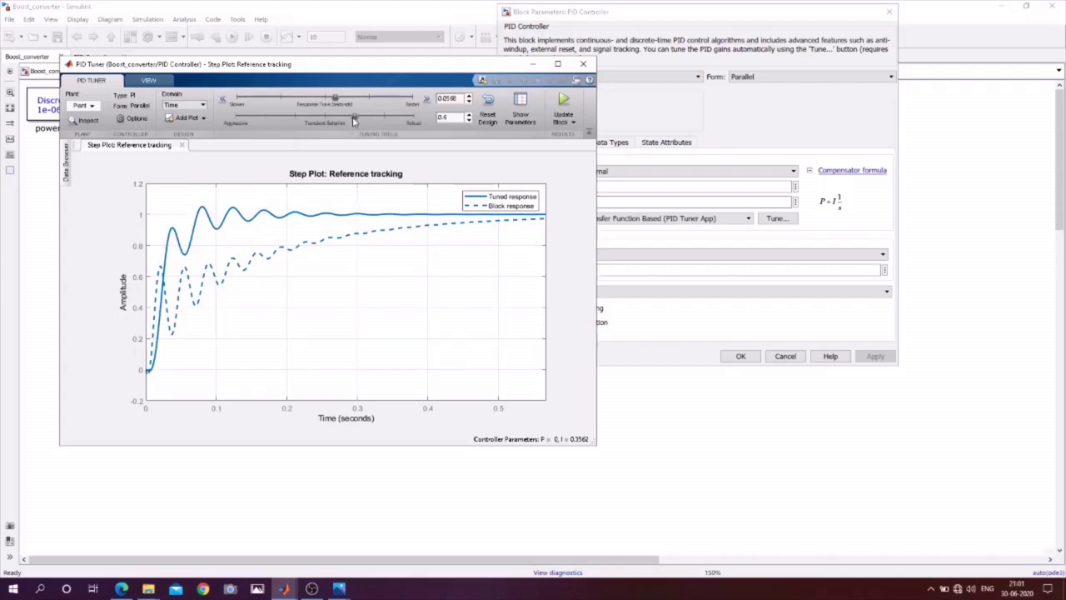
{"action": "mouse_move", "coordinate": [353, 121]}
{"action": "left_mouse_down"}
{"action": "mouse_move", "coordinate": [314, 123]}
{"action": "mouse_move", "coordinate": [364, 124]}
{"action": "mouse_move", "coordinate": [354, 124]}
{"action": "left_mouse_up"}
{"action": "left_click", "coordinate": [520, 114]}
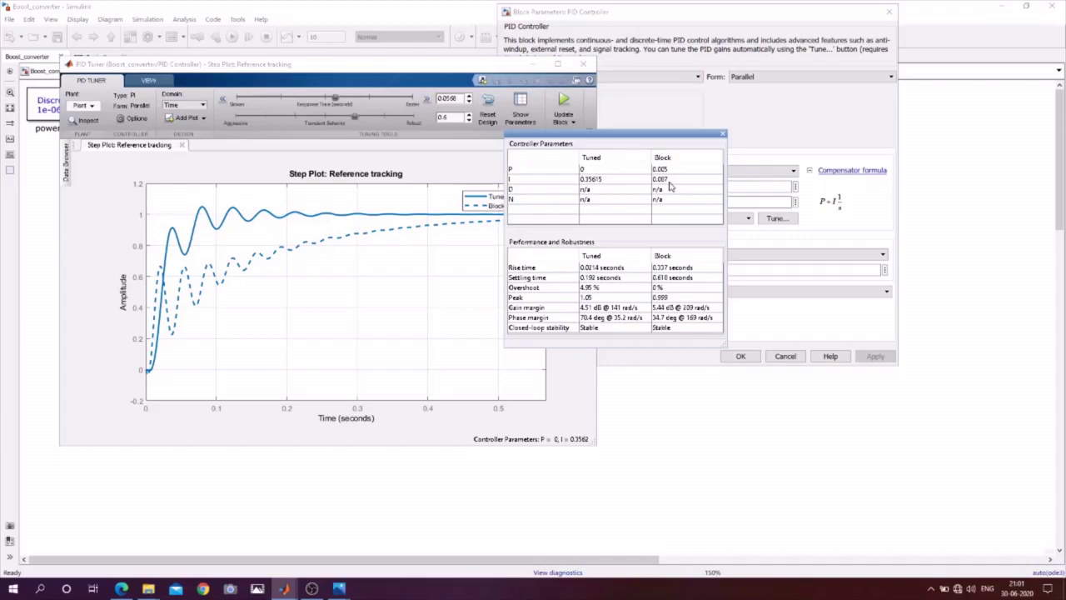
{"action": "left_click", "coordinate": [723, 135]}
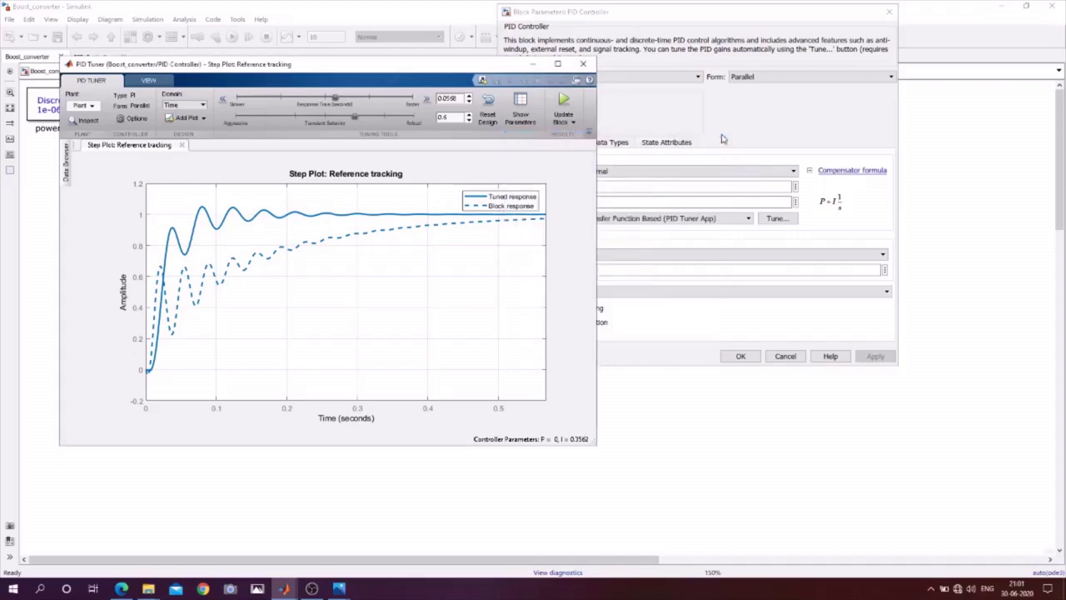
Step: Close PID Tuner and the block parameters without applying the tuned gains
{"action": "left_click", "coordinate": [583, 65]}
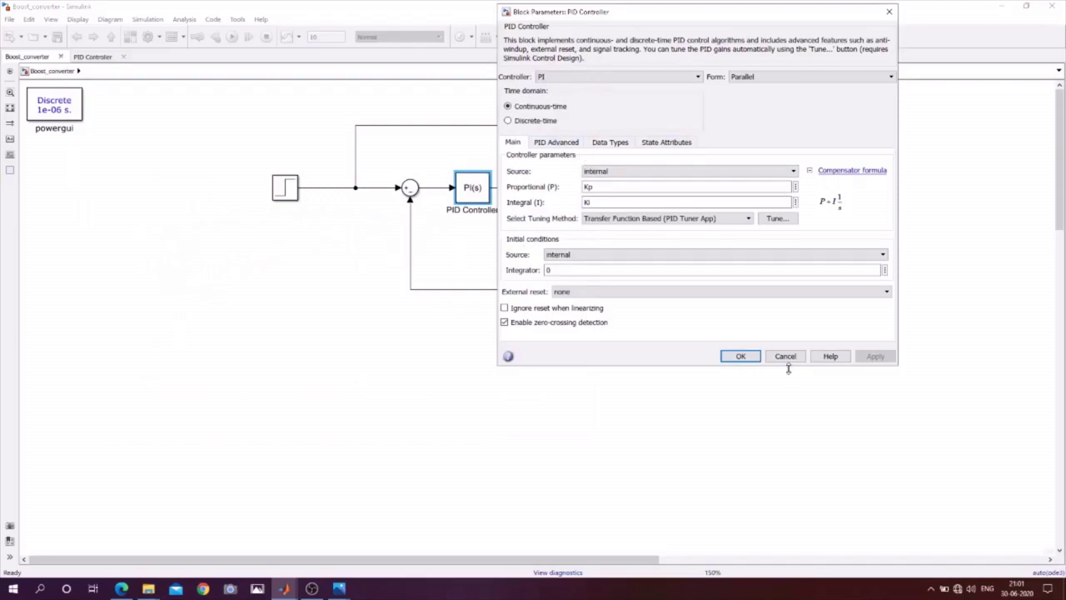
{"action": "left_click", "coordinate": [741, 355]}
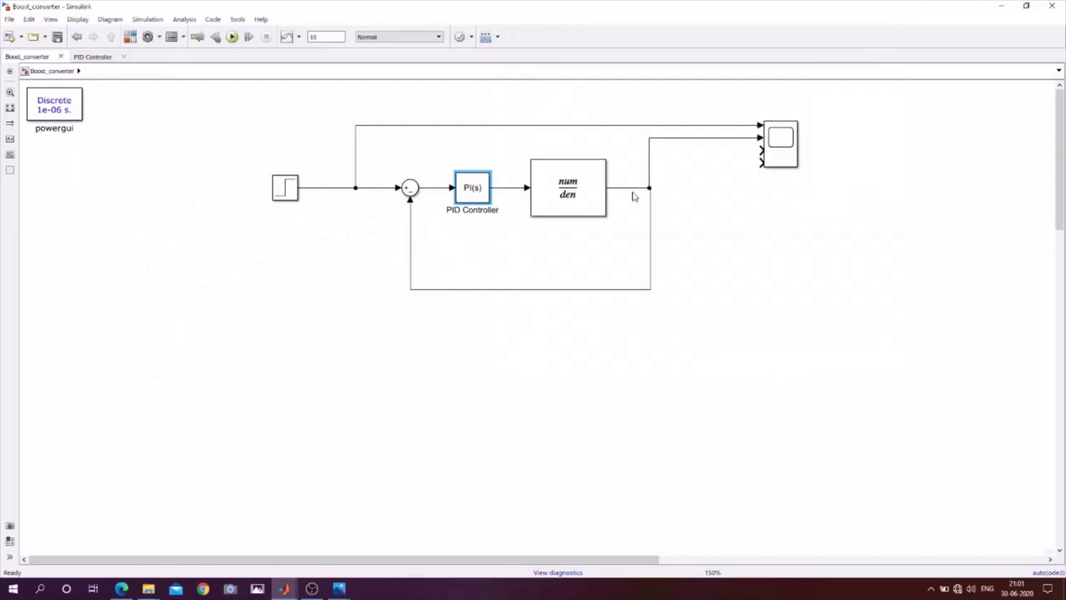
{"action": "double_click", "coordinate": [776, 139]}
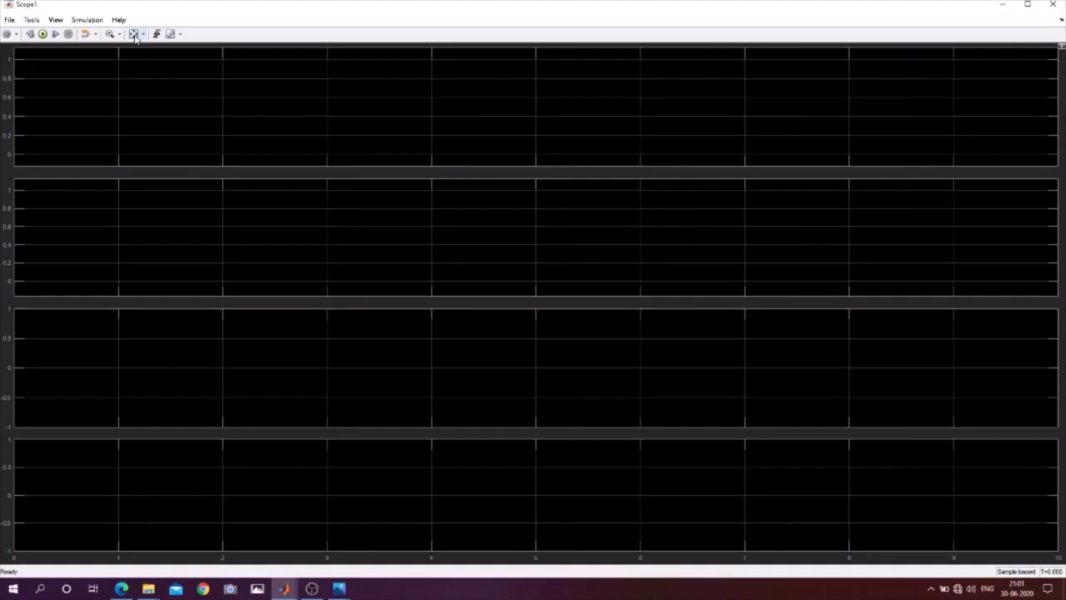
{"action": "left_click", "coordinate": [1053, 5]}
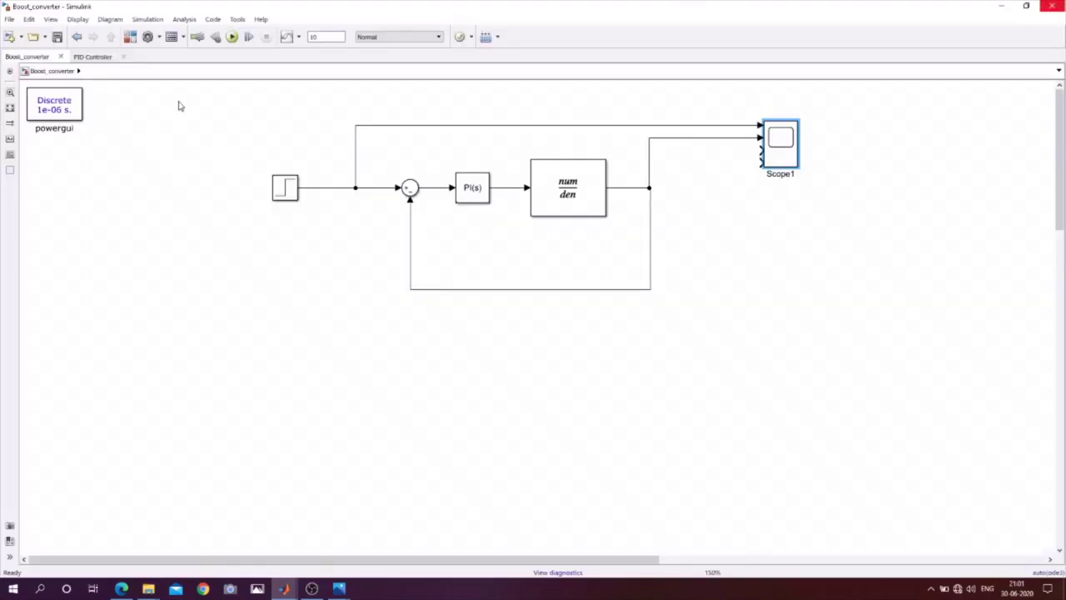
Step: Rerun the simulation to about 1.8 s and check Scope1 shows the output settling at 1
{"action": "left_click", "coordinate": [231, 36]}
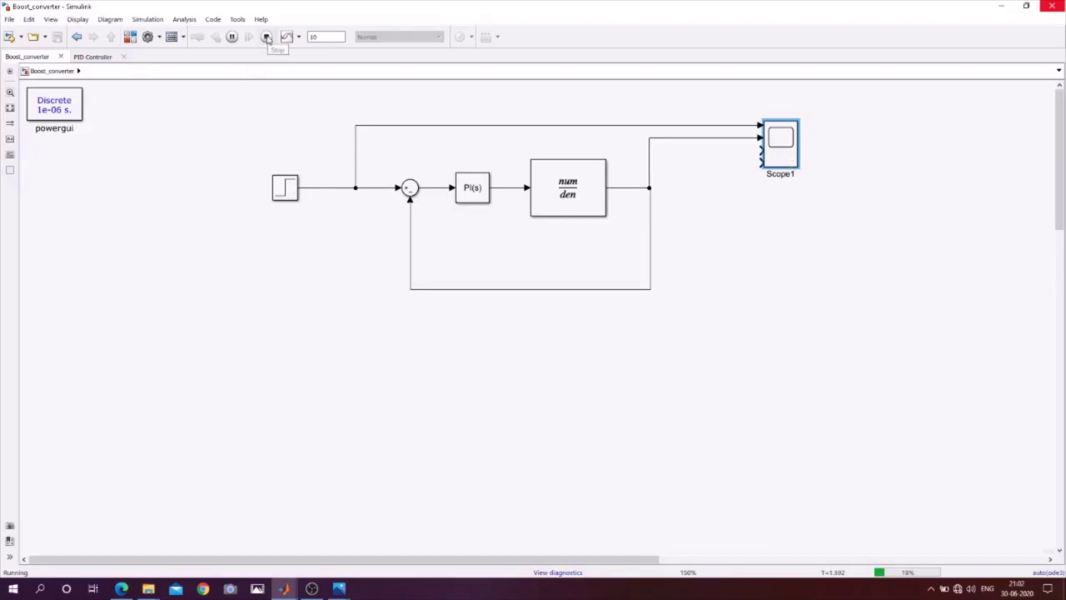
{"action": "left_click", "coordinate": [267, 38]}
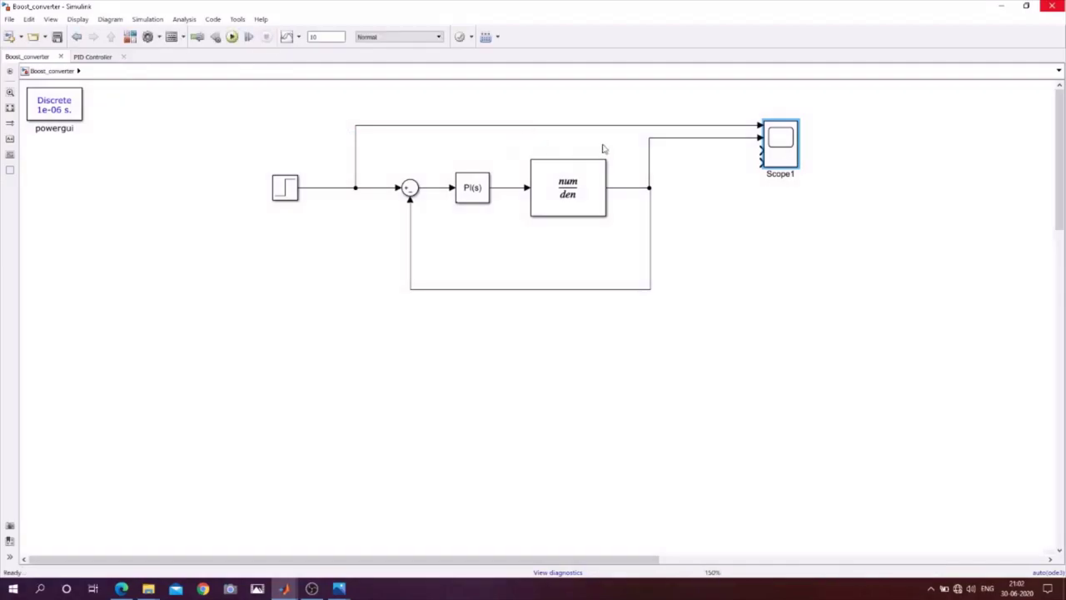
{"action": "double_click", "coordinate": [778, 143]}
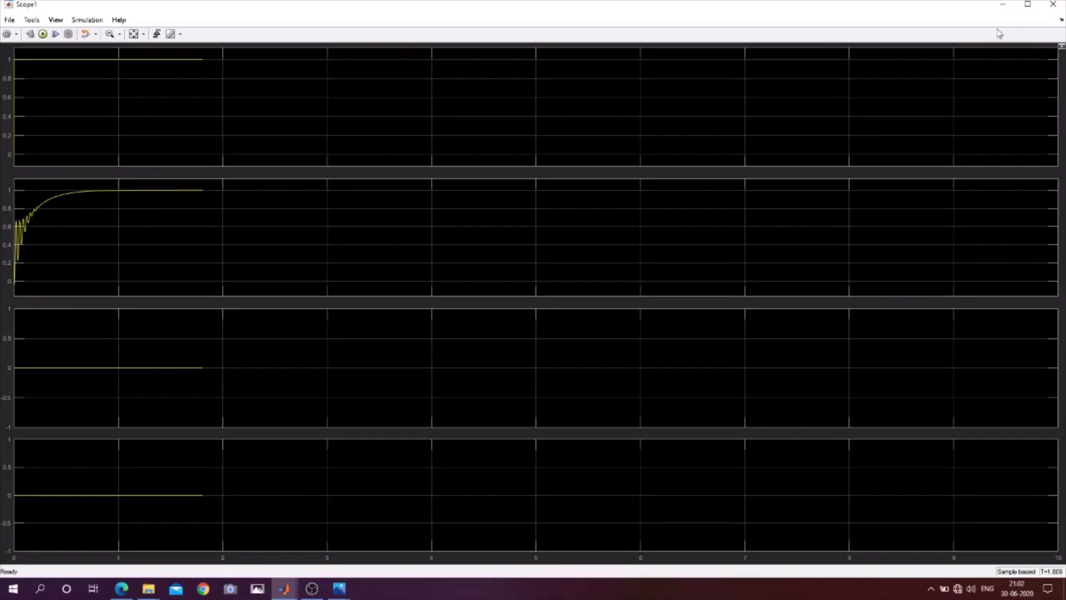
{"action": "left_click", "coordinate": [1052, 5]}
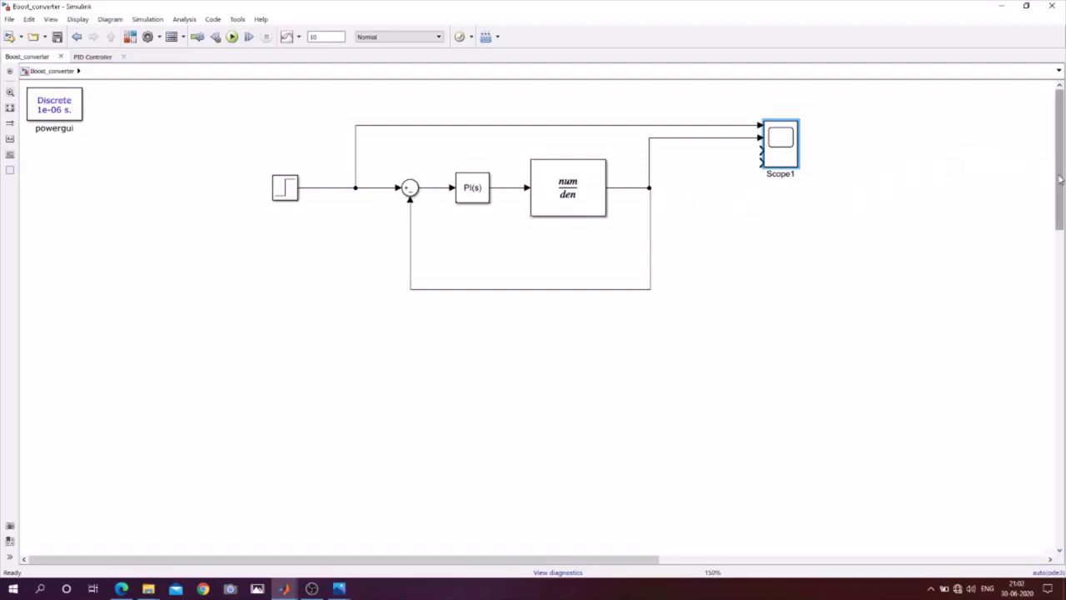
Step: Copy the PI(s) block as PID Controller2 and place it below the boost converter circuit
{"action": "mouse_move", "coordinate": [1060, 178]}
{"action": "left_mouse_down"}
{"action": "mouse_move", "coordinate": [1060, 212]}
{"action": "mouse_move", "coordinate": [1061, 179]}
{"action": "left_mouse_up"}
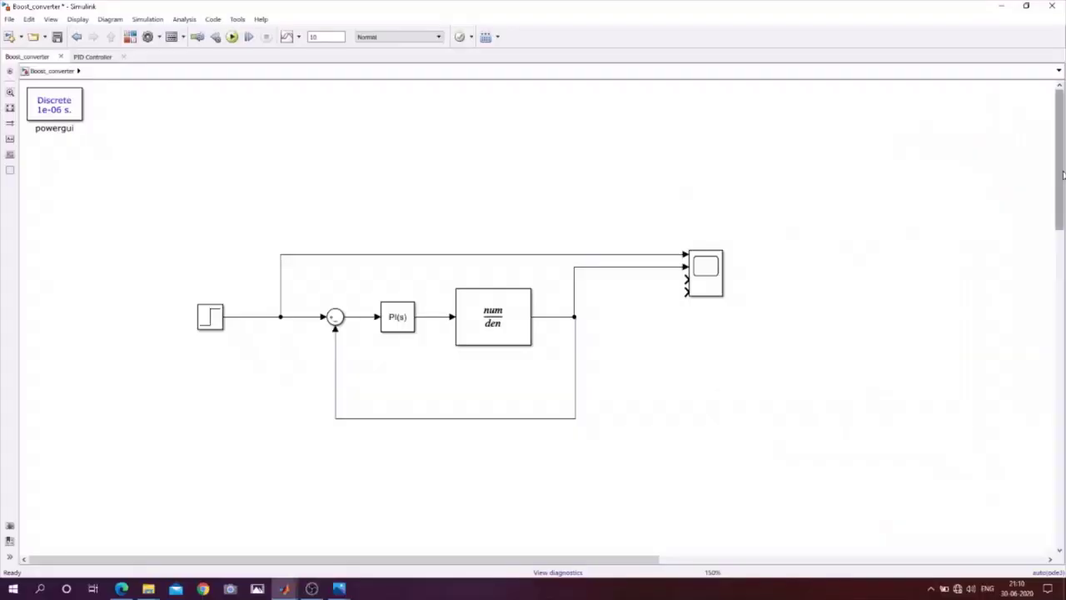
{"action": "mouse_move", "coordinate": [1063, 184]}
{"action": "left_mouse_down"}
{"action": "mouse_move", "coordinate": [1063, 193]}
{"action": "mouse_move", "coordinate": [1062, 173]}
{"action": "left_mouse_up"}
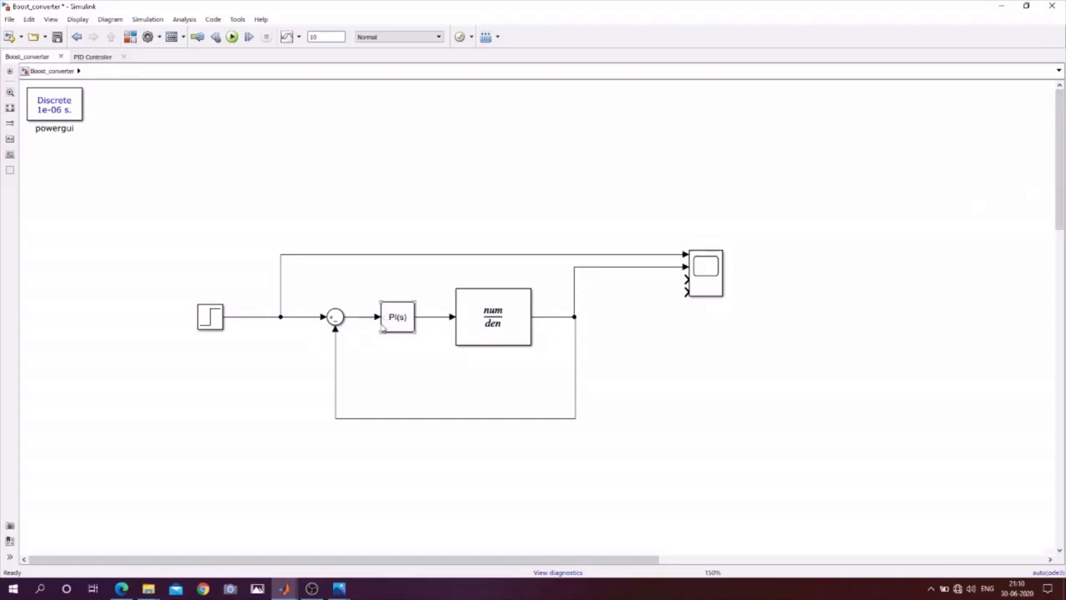
{"action": "left_click_drag", "start_coordinate": [393, 322], "coordinate": [418, 500]}
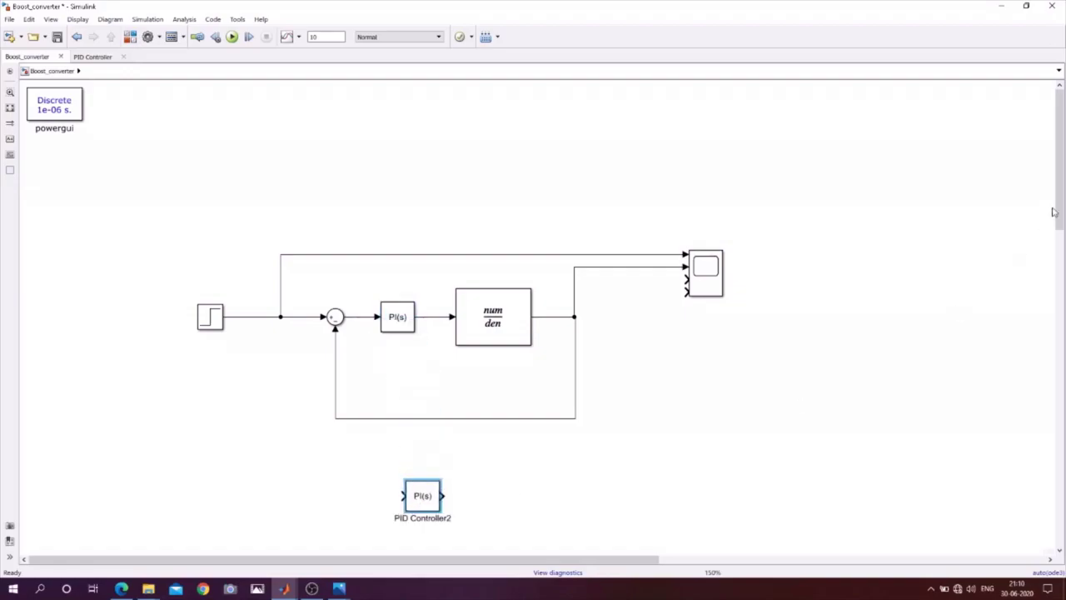
{"action": "left_click_drag", "start_coordinate": [1058, 213], "coordinate": [1058, 326]}
{"action": "left_click_drag", "start_coordinate": [422, 121], "coordinate": [633, 524]}
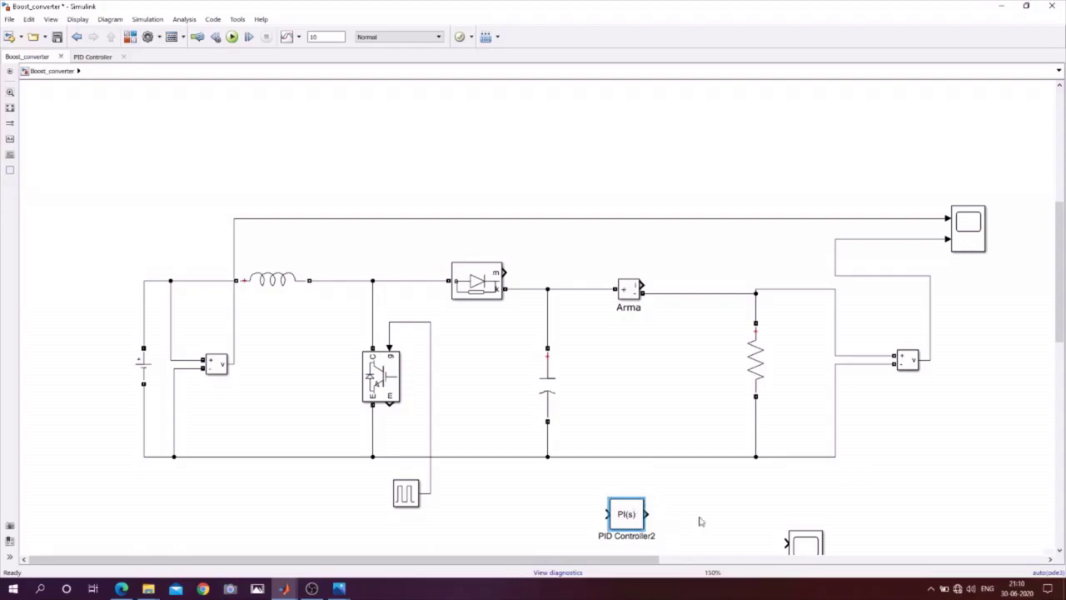
Step: Connect Constant 40 to the Sum and route voltage-sensor feedback to its minus input
{"action": "left_click_drag", "start_coordinate": [1064, 323], "coordinate": [1059, 399]}
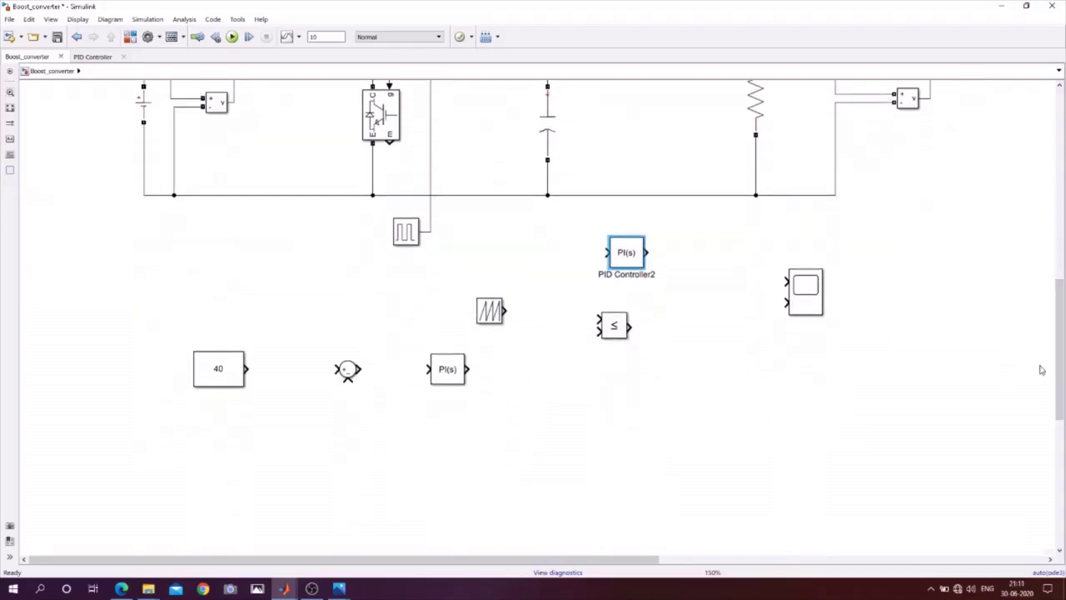
{"action": "left_click_drag", "start_coordinate": [632, 259], "coordinate": [710, 421]}
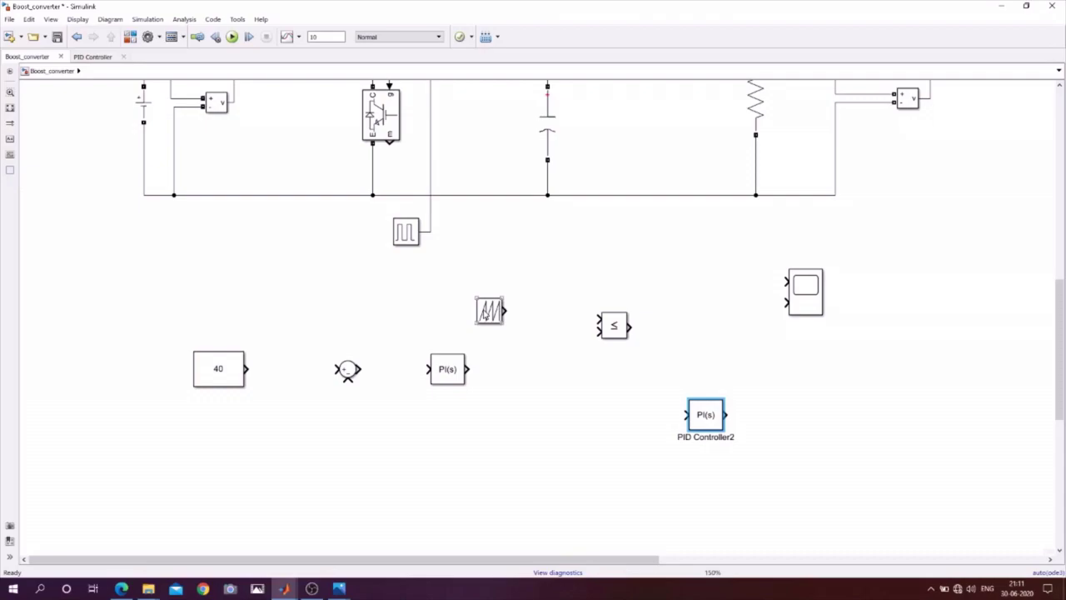
{"action": "left_click", "coordinate": [231, 380]}
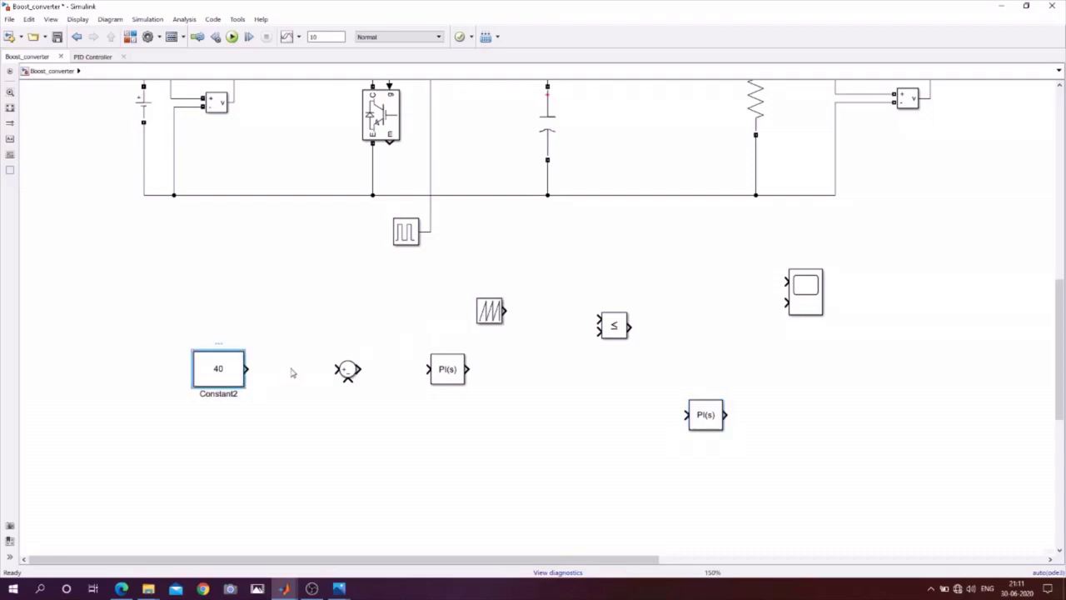
{"action": "left_click", "coordinate": [349, 372], "text": "ctrl"}
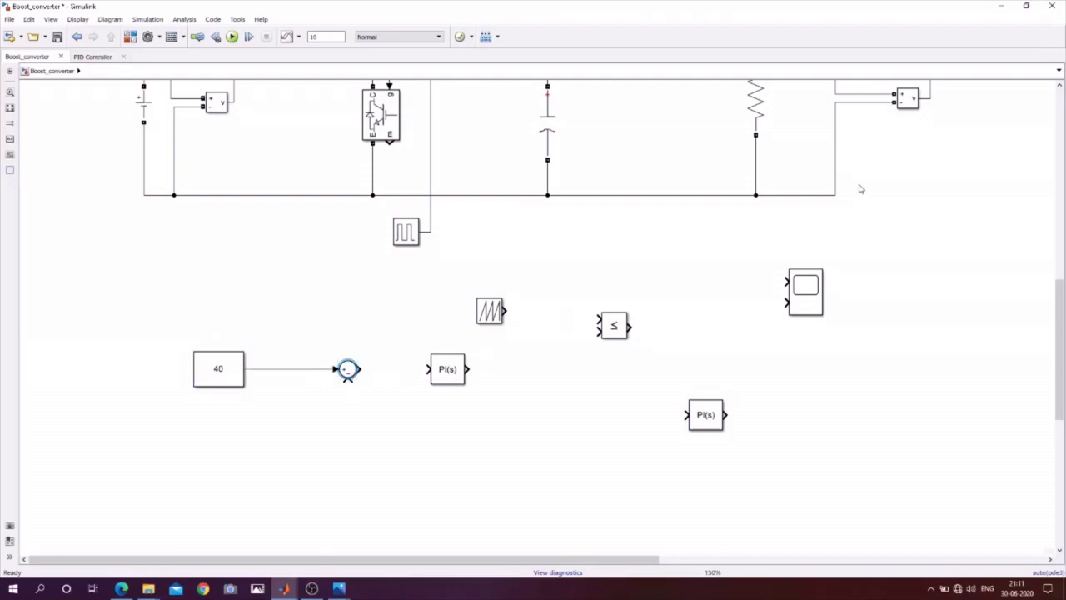
{"action": "left_click_drag", "start_coordinate": [349, 382], "coordinate": [930, 97]}
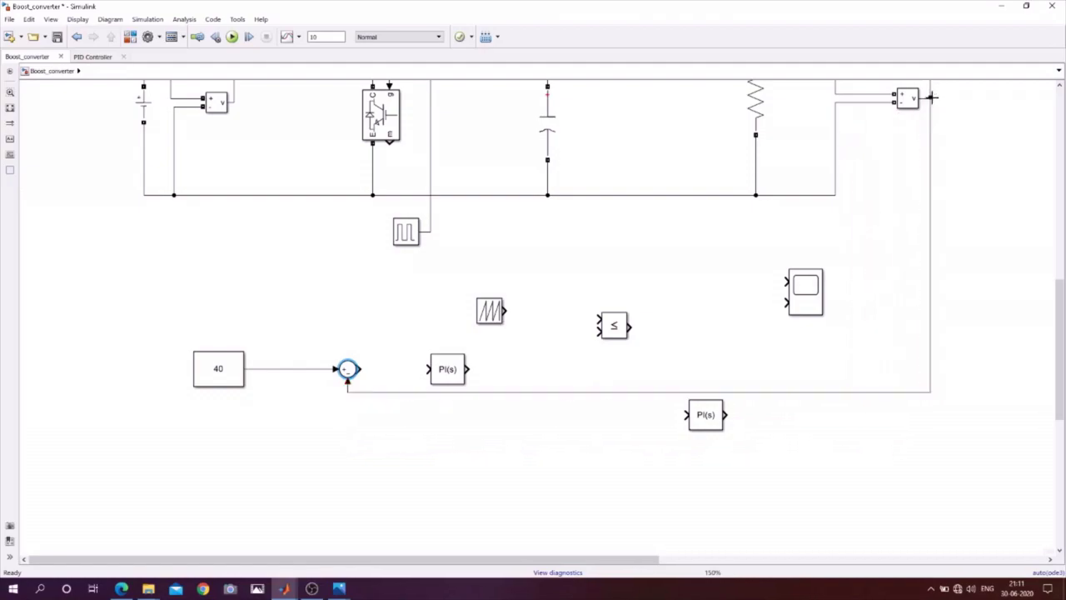
{"action": "scroll", "coordinate": [1059, 299], "scroll_direction": "up", "scroll_amount": 3}
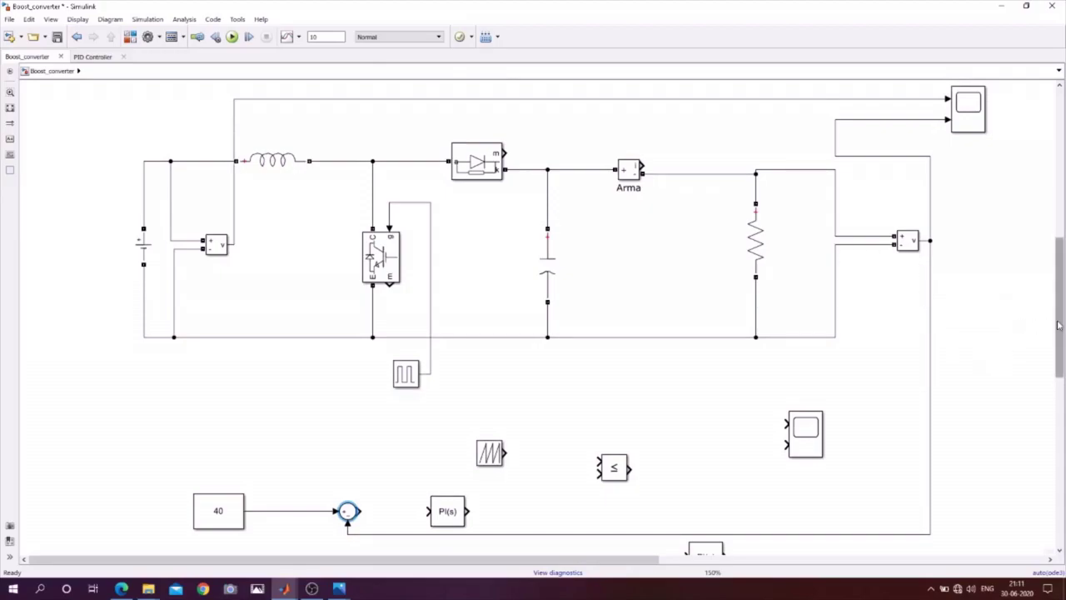
{"action": "scroll", "coordinate": [1059, 325], "scroll_direction": "down", "scroll_amount": 4}
{"action": "left_click_drag", "start_coordinate": [566, 367], "coordinate": [560, 492]}
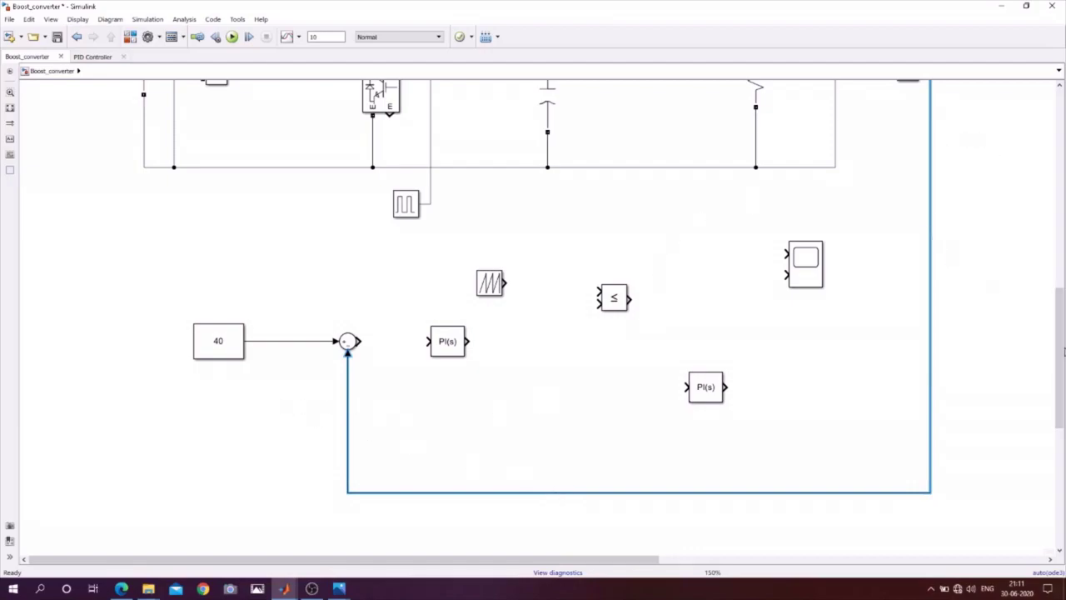
{"action": "mouse_move", "coordinate": [1060, 351]}
{"action": "left_mouse_down"}
{"action": "mouse_move", "coordinate": [1060, 338]}
{"action": "mouse_move", "coordinate": [1061, 355]}
{"action": "left_mouse_up"}
{"action": "left_click", "coordinate": [543, 391]}
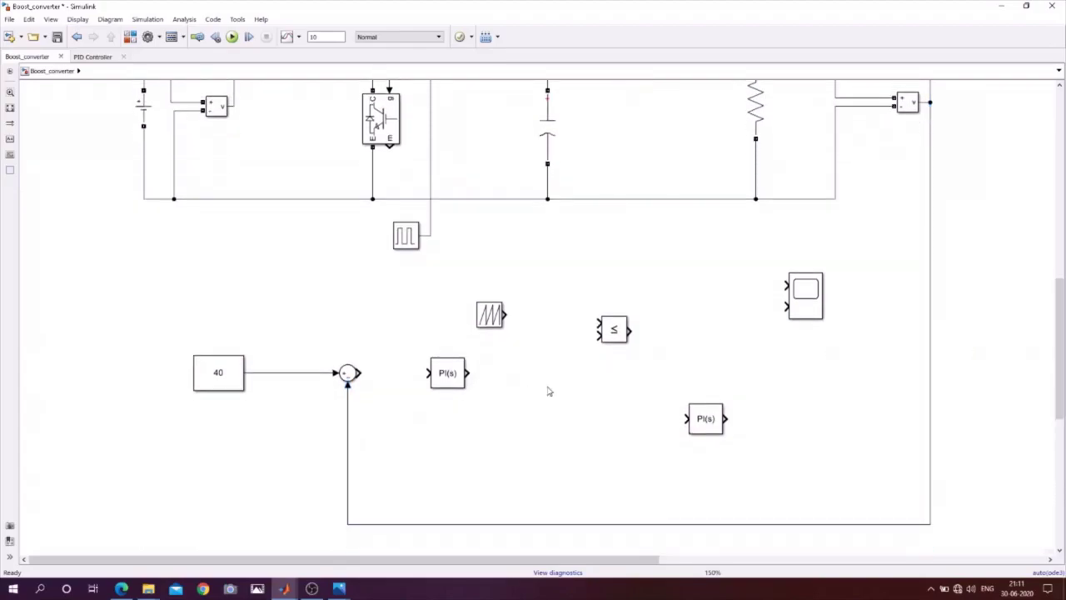
Step: Delete the extra PID Controller1 and connect PID Controller2 right after the Sum block
{"action": "left_click", "coordinate": [447, 379]}
{"action": "key", "text": "Delete"}
{"action": "left_click_drag", "start_coordinate": [705, 417], "coordinate": [433, 377]}
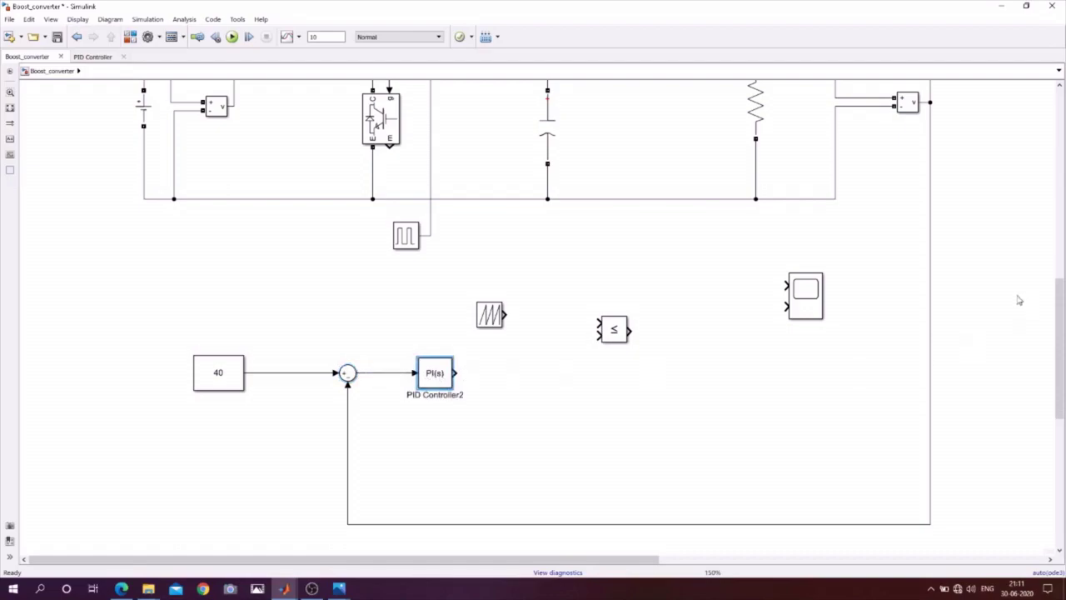
{"action": "scroll", "coordinate": [1054, 375], "scroll_direction": "up", "scroll_amount": 3}
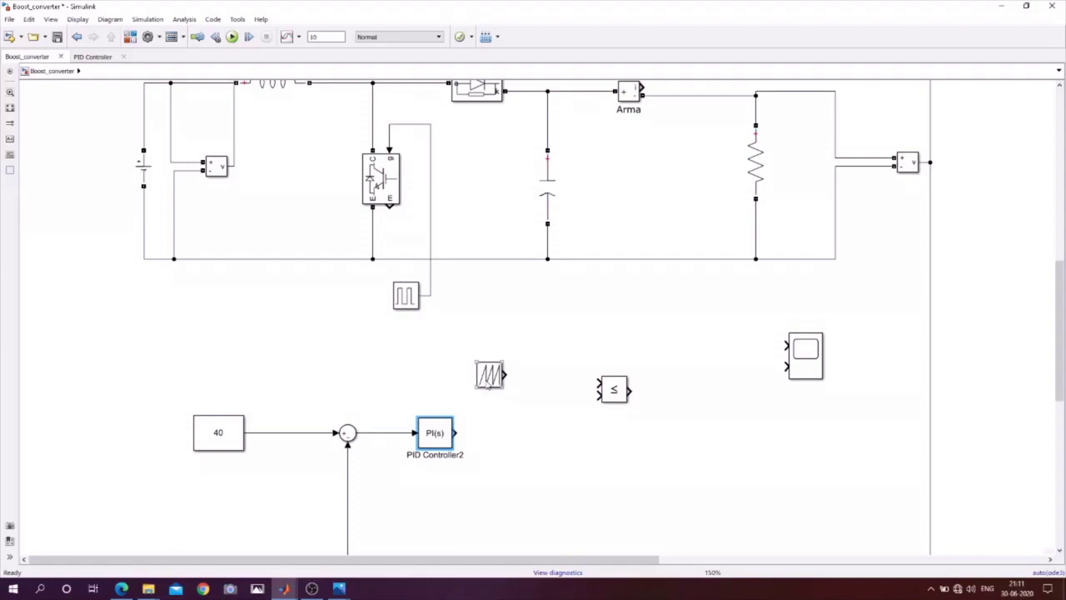
Step: Keep the Repeating Sequence settings and wire it and the PI output into the ≤ comparator
{"action": "double_click", "coordinate": [489, 375]}
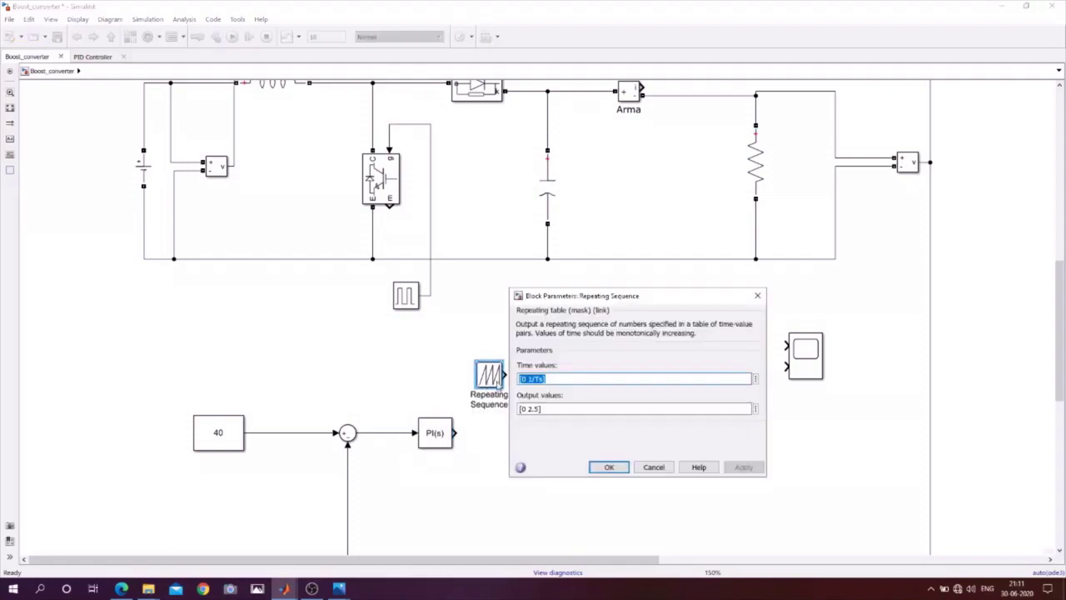
{"action": "left_click", "coordinate": [530, 379]}
{"action": "left_click", "coordinate": [609, 466]}
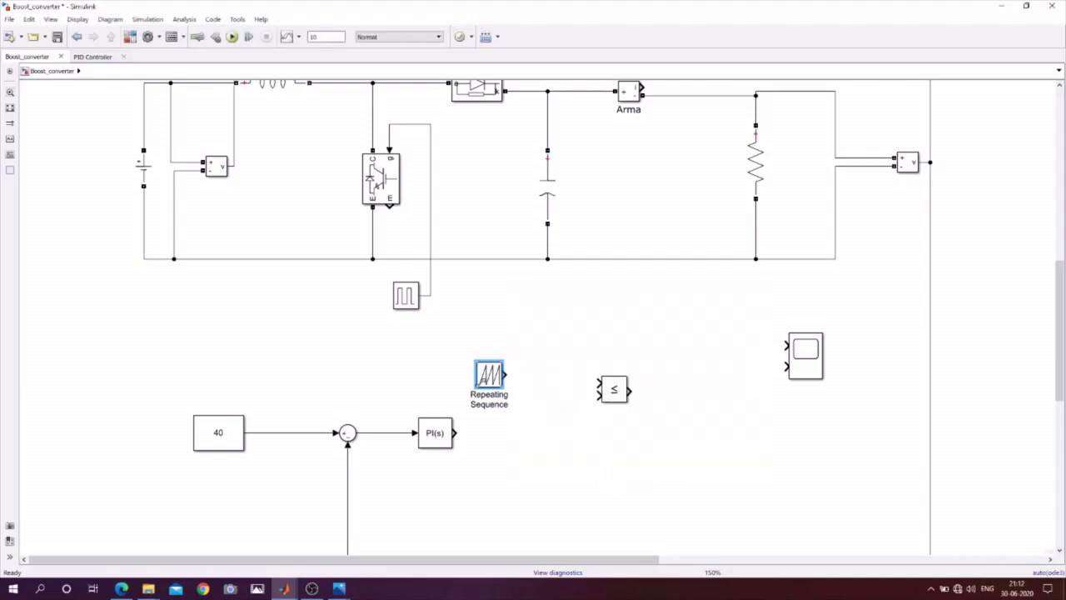
{"action": "left_click", "coordinate": [614, 385], "text": "ctrl"}
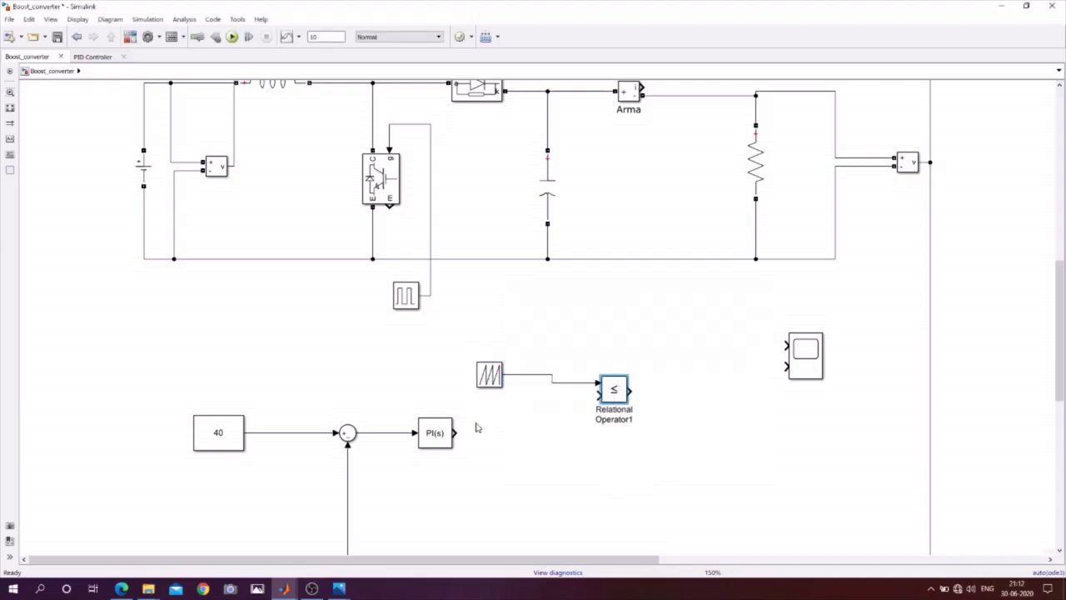
{"action": "left_click", "coordinate": [439, 433]}
{"action": "left_click", "coordinate": [620, 392], "text": "ctrl"}
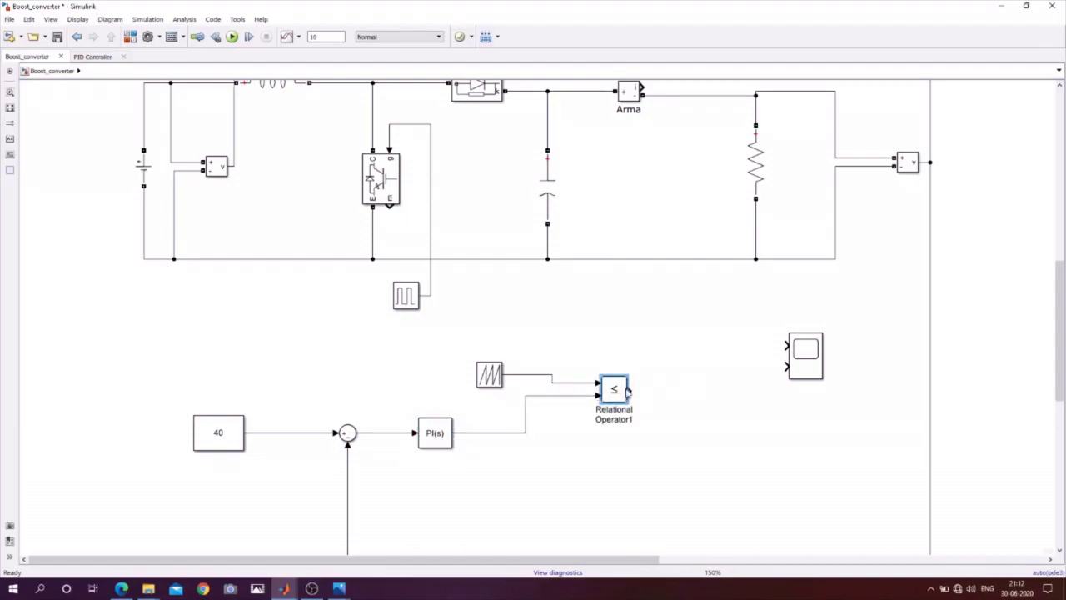
Step: Replace the Pulse Generator's gate link with the comparator output to the IGBT gate, moving the Scope left
{"action": "left_click", "coordinate": [430, 190]}
{"action": "key", "text": "Delete"}
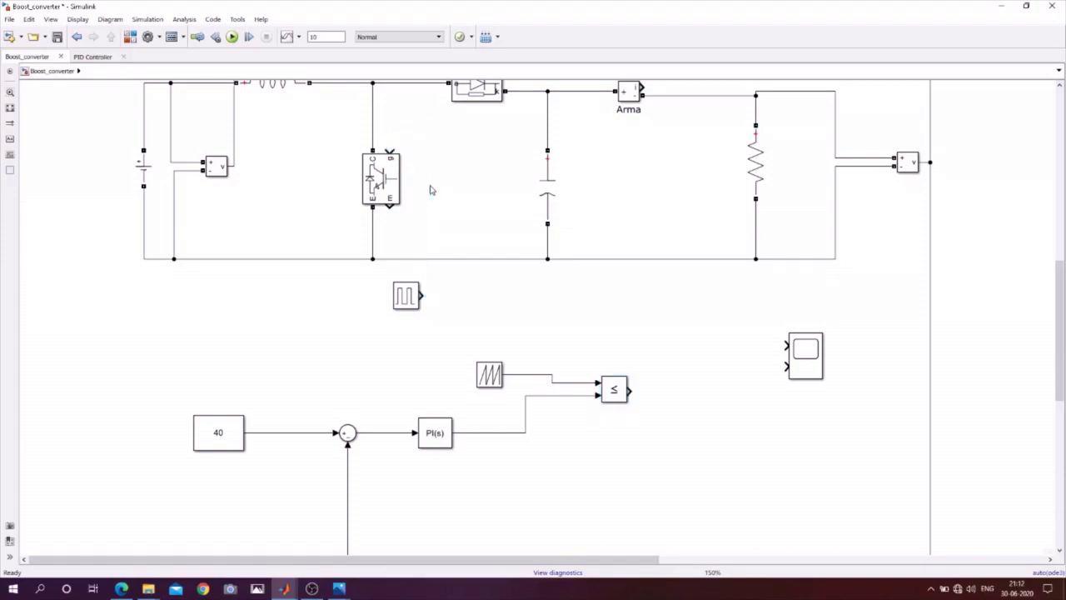
{"action": "left_click_drag", "start_coordinate": [413, 302], "coordinate": [150, 351]}
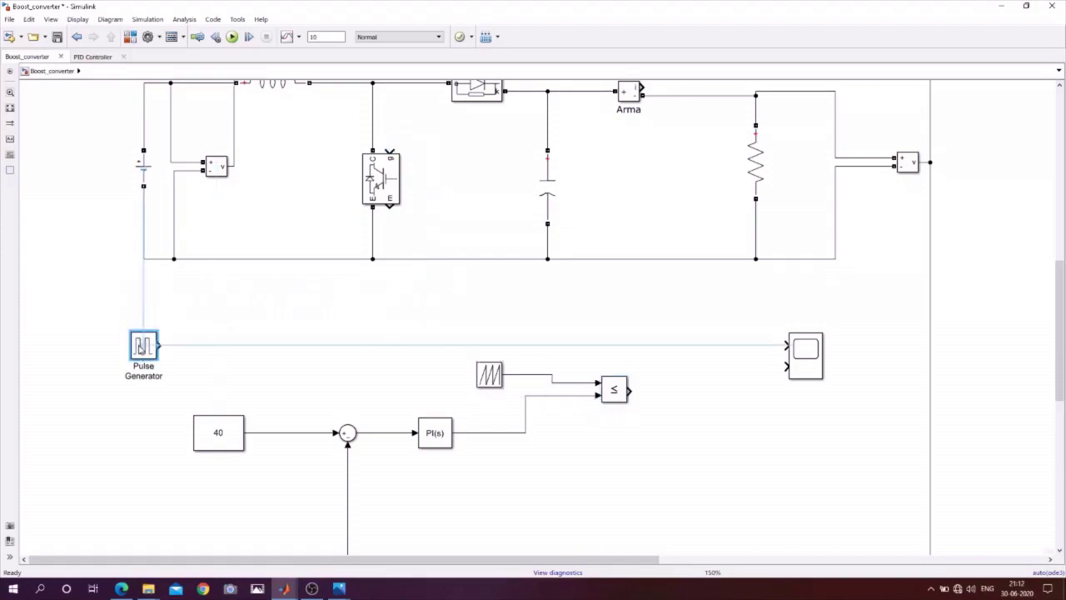
{"action": "left_click", "coordinate": [608, 394]}
{"action": "left_click", "coordinate": [380, 190], "text": "ctrl"}
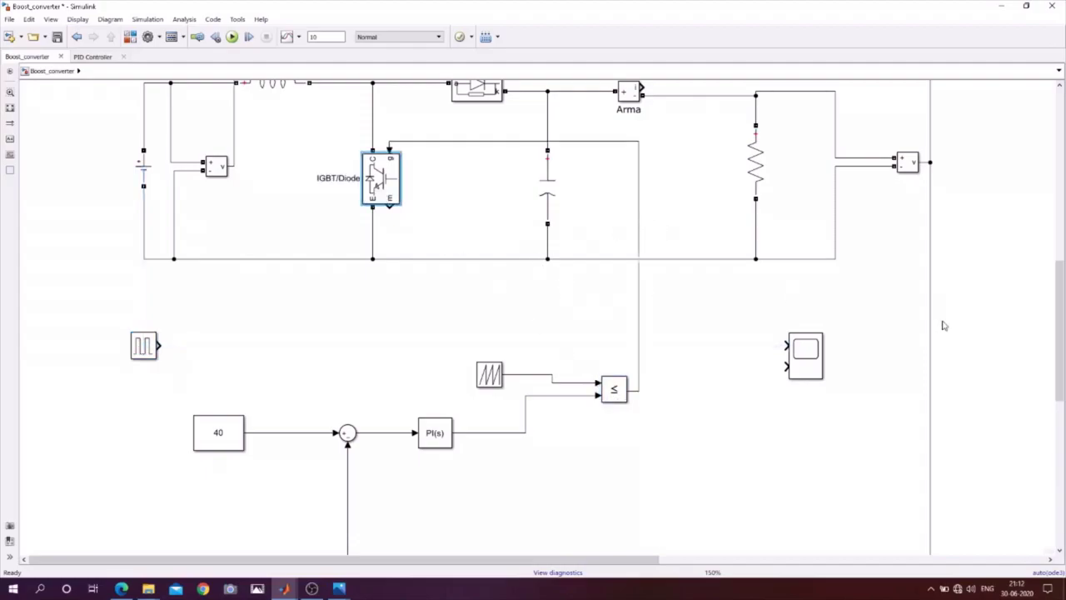
{"action": "left_click_drag", "start_coordinate": [805, 356], "coordinate": [272, 432]}
Step: Branch the output-voltage feedback line into Scope2's second input
{"action": "left_click", "coordinate": [346, 345]}
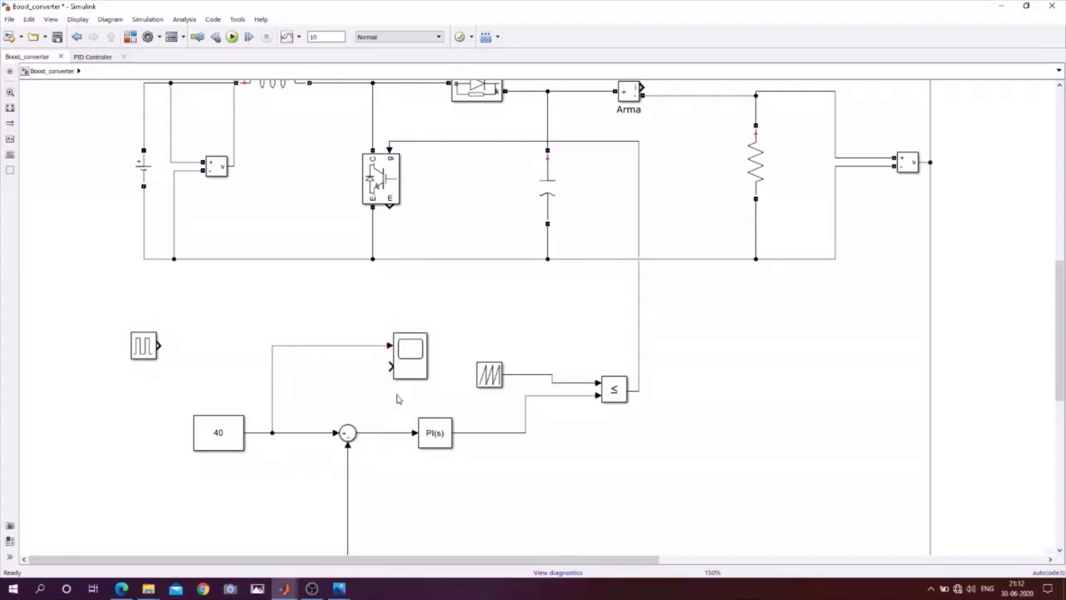
{"action": "left_click_drag", "start_coordinate": [388, 366], "coordinate": [348, 508]}
{"action": "scroll", "coordinate": [290, 389], "scroll_direction": "down", "scroll_amount": 5}
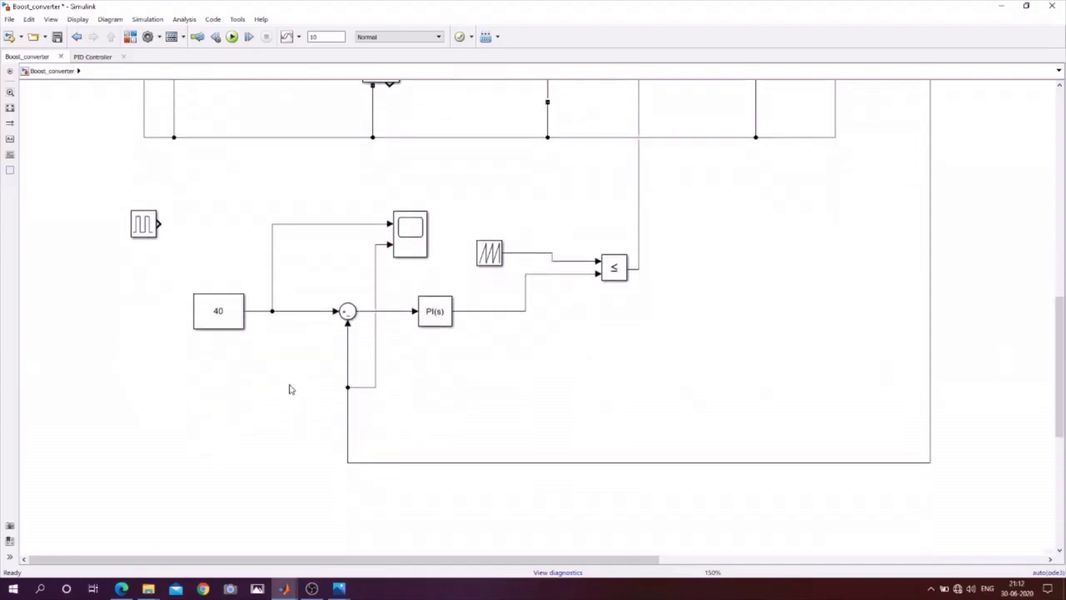
Step: Inspect the reference and feedback lines feeding Scope2 to verify the wiring
{"action": "left_click", "coordinate": [409, 467]}
{"action": "mouse_move", "coordinate": [1059, 385]}
{"action": "left_mouse_down"}
{"action": "mouse_move", "coordinate": [1063, 319]}
{"action": "mouse_move", "coordinate": [1064, 366]}
{"action": "left_mouse_up"}
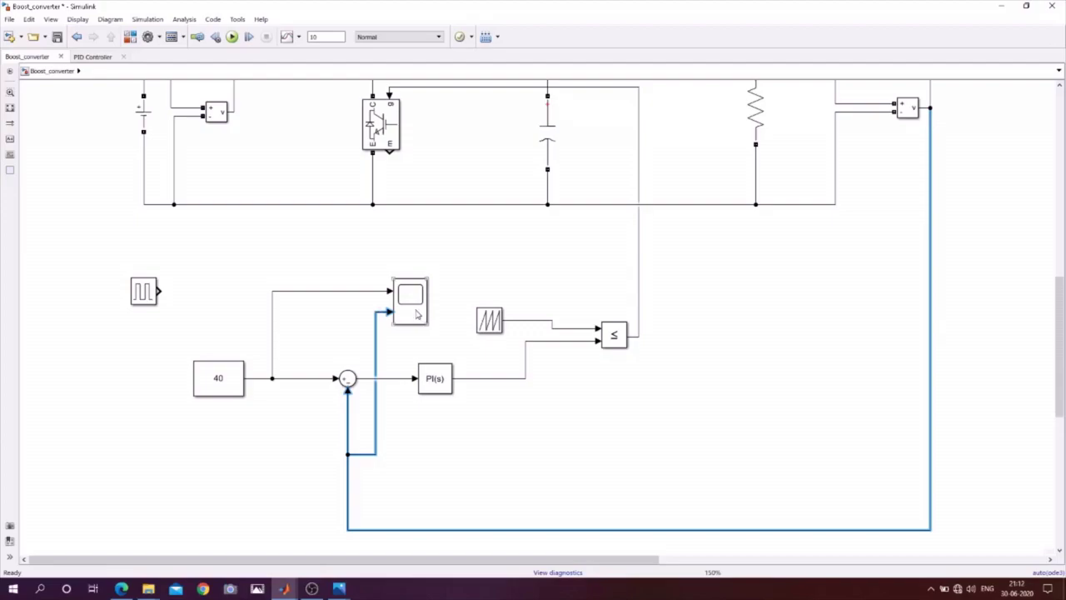
{"action": "left_click", "coordinate": [363, 292]}
{"action": "left_click", "coordinate": [375, 350]}
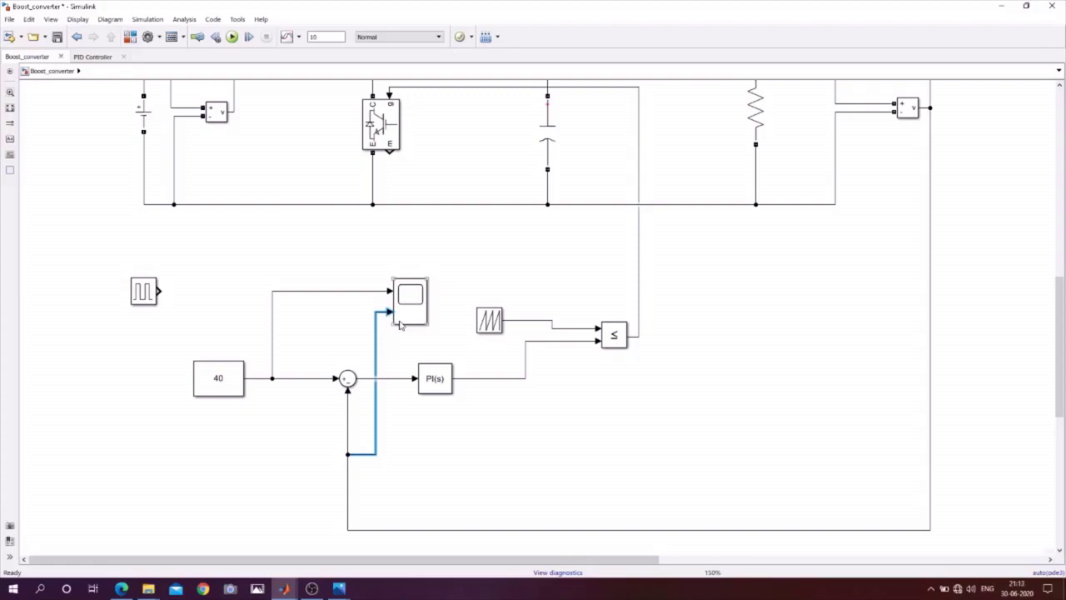
{"action": "left_click", "coordinate": [326, 291]}
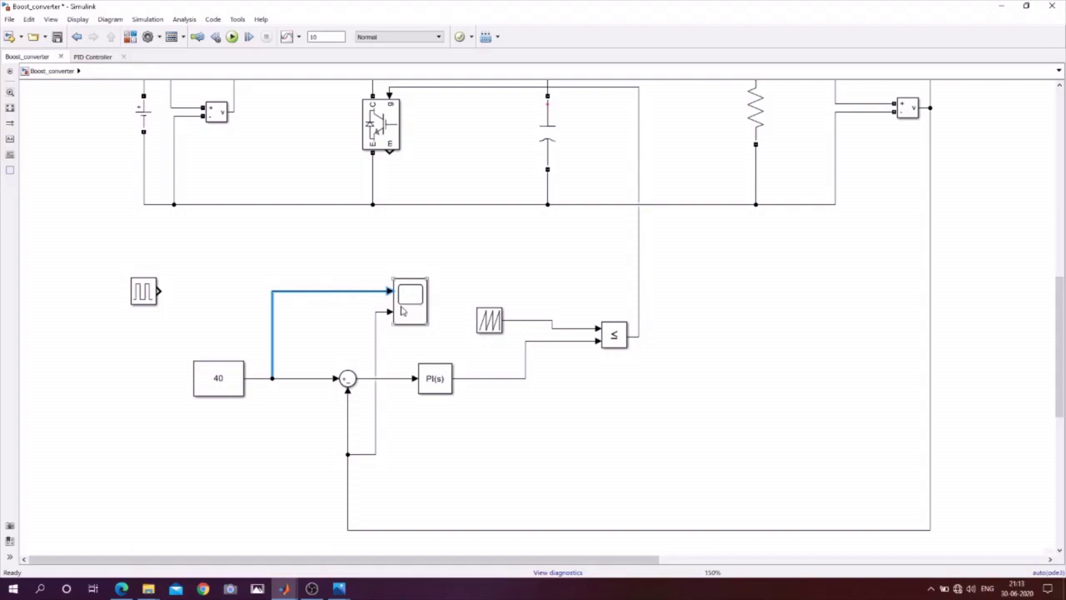
{"action": "left_click", "coordinate": [418, 234]}
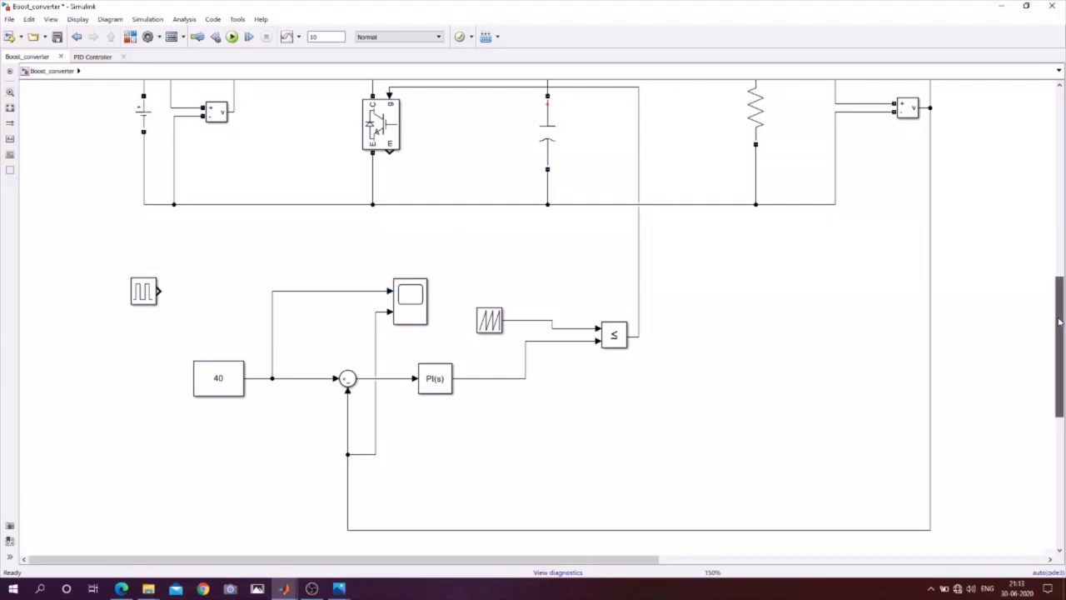
{"action": "scroll", "coordinate": [1061, 292], "scroll_direction": "up", "scroll_amount": 2}
{"action": "left_click_drag", "start_coordinate": [1060, 302], "coordinate": [1061, 279]}
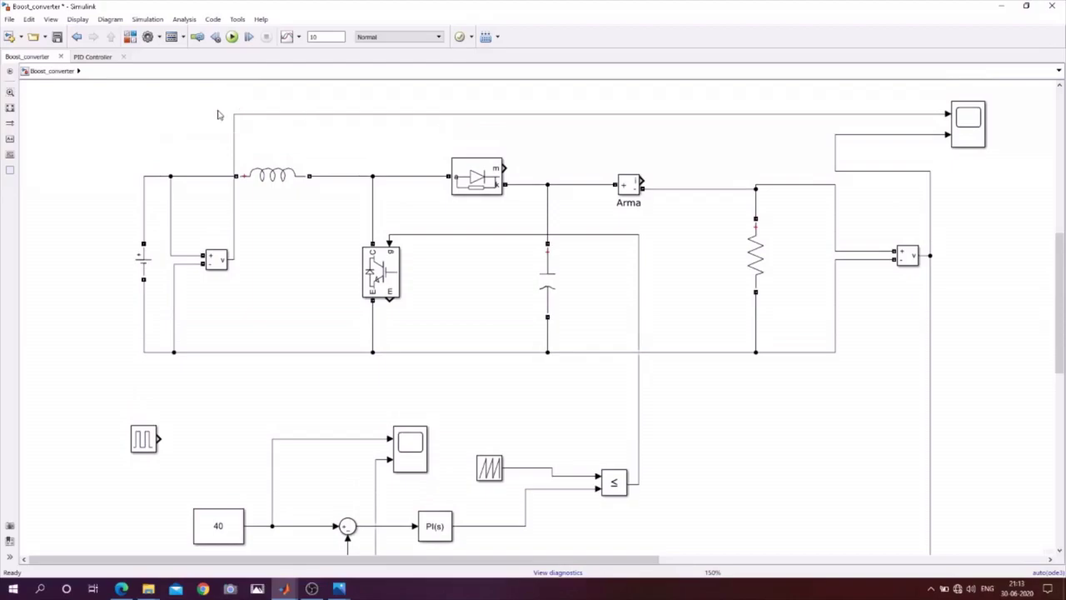
Step: Save Boost_converter, run the simulation and stop it around T = 3.5 s
{"action": "left_click", "coordinate": [58, 37]}
{"action": "left_click", "coordinate": [232, 37]}
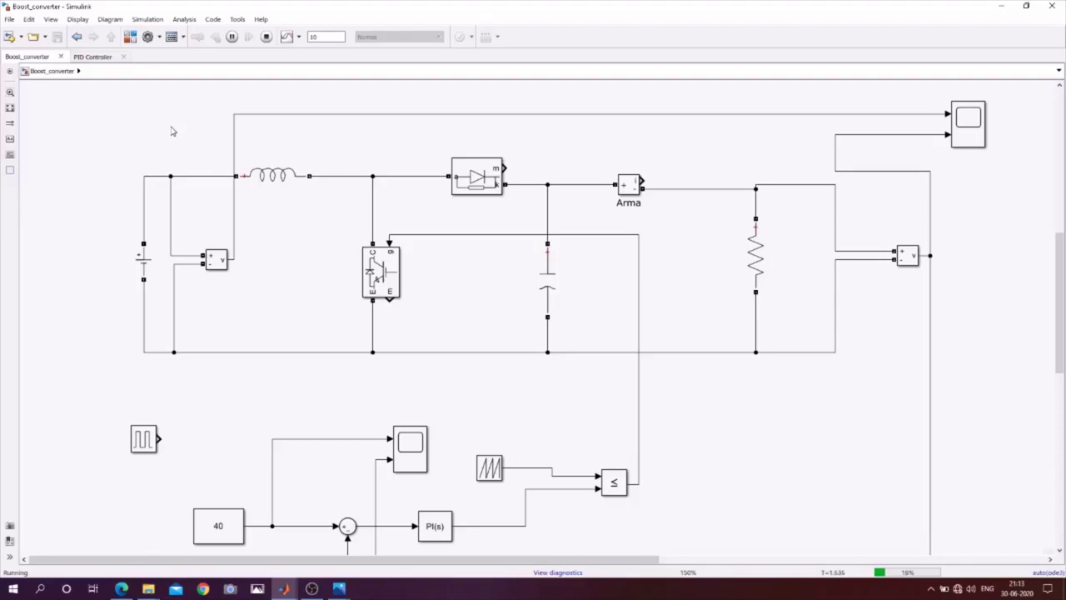
{"action": "left_click_drag", "start_coordinate": [1057, 302], "coordinate": [1053, 325]}
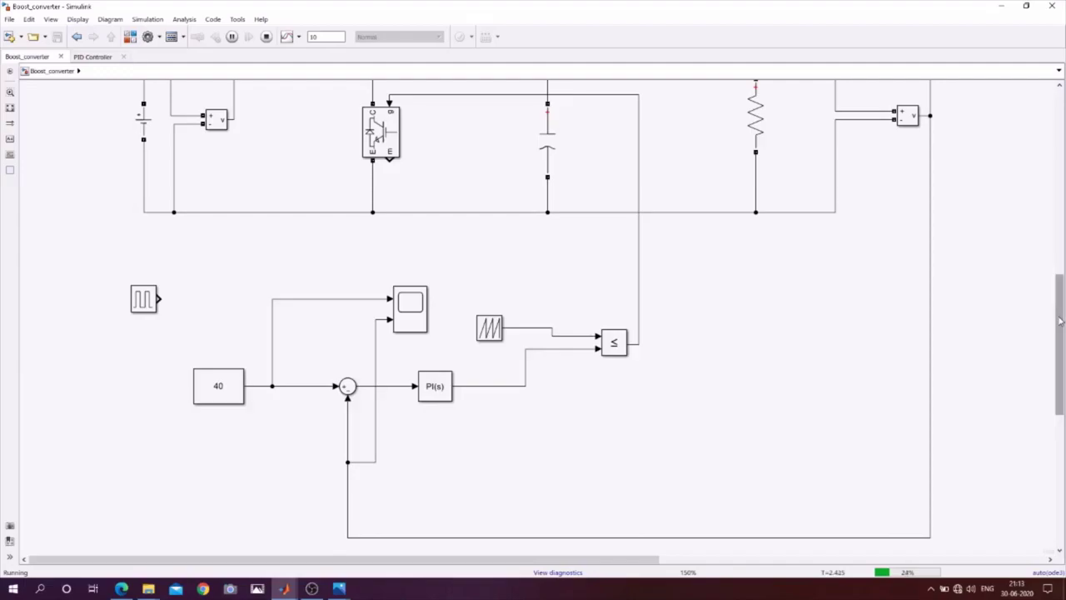
{"action": "left_click_drag", "start_coordinate": [1059, 321], "coordinate": [1059, 297]}
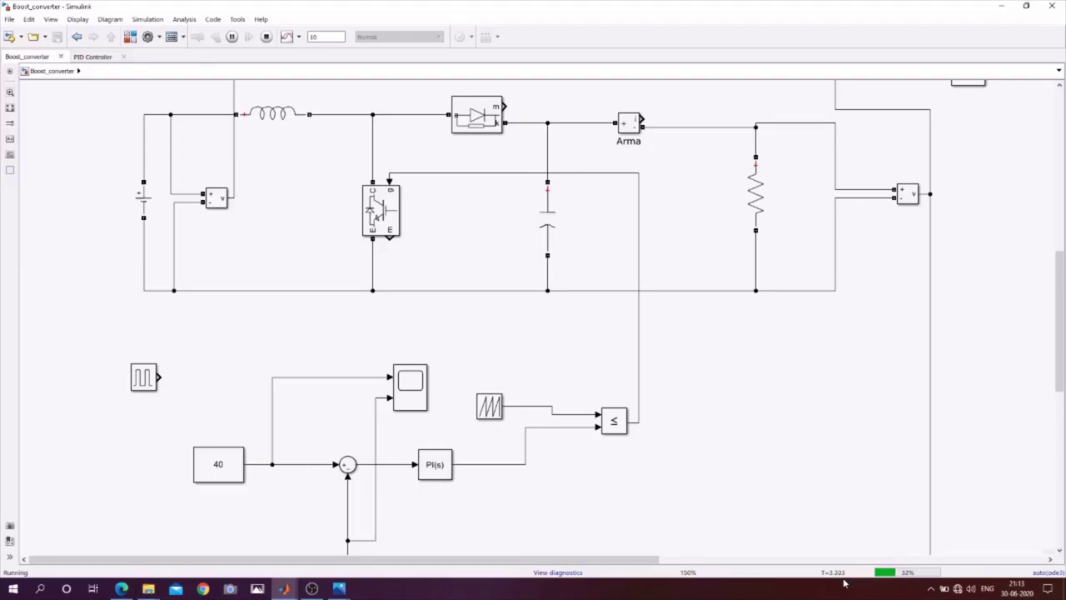
{"action": "left_click", "coordinate": [265, 37]}
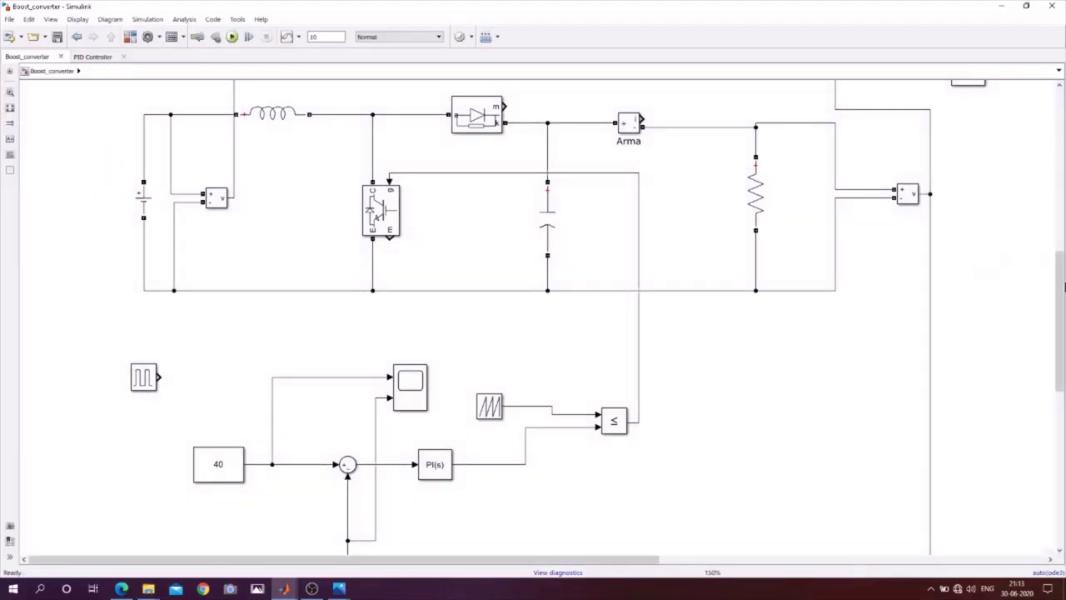
{"action": "scroll", "coordinate": [1010, 241], "scroll_direction": "down", "scroll_amount": 2}
{"action": "left_click", "coordinate": [414, 324]}
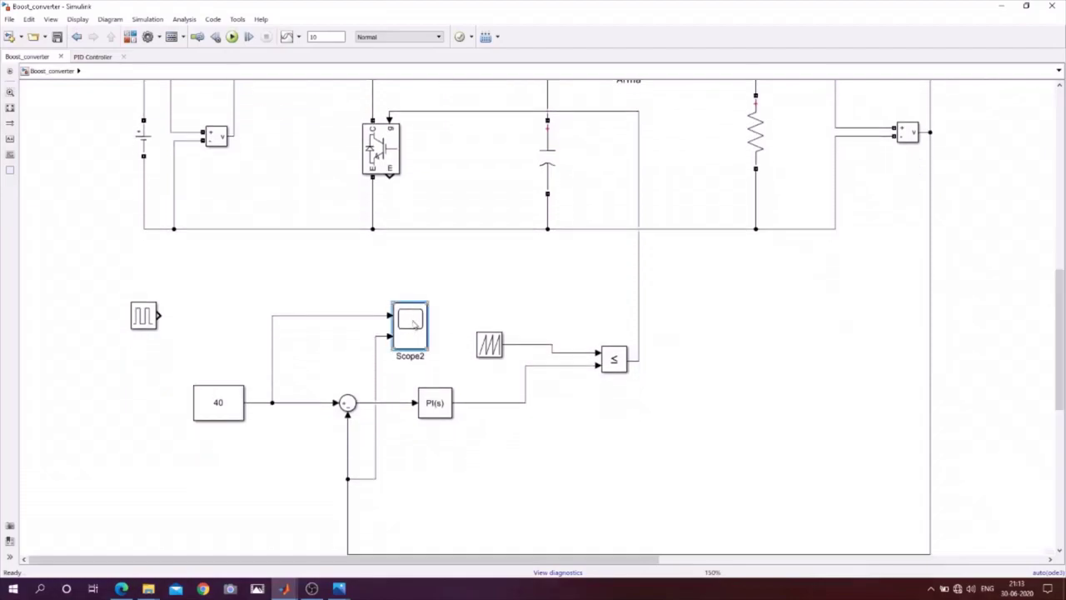
{"action": "double_click", "coordinate": [413, 324]}
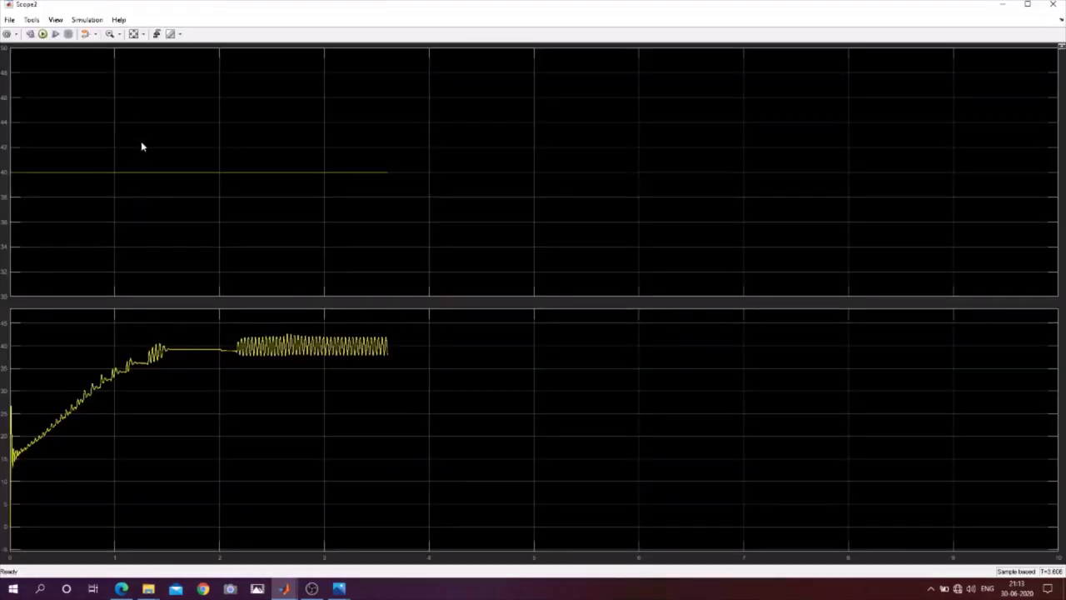
{"action": "left_click", "coordinate": [133, 34]}
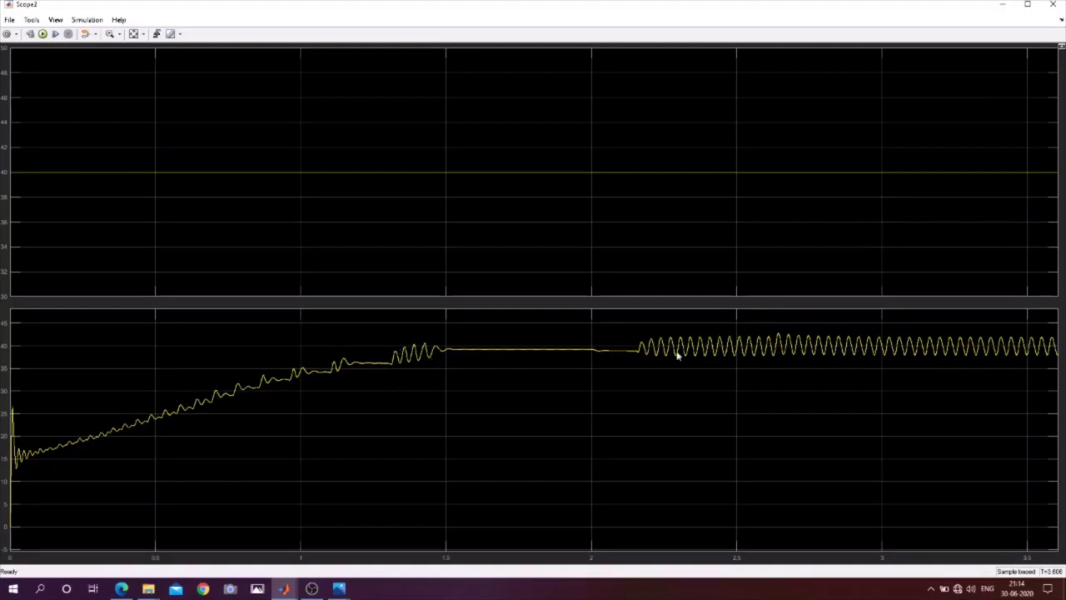
{"action": "left_click", "coordinate": [1002, 5]}
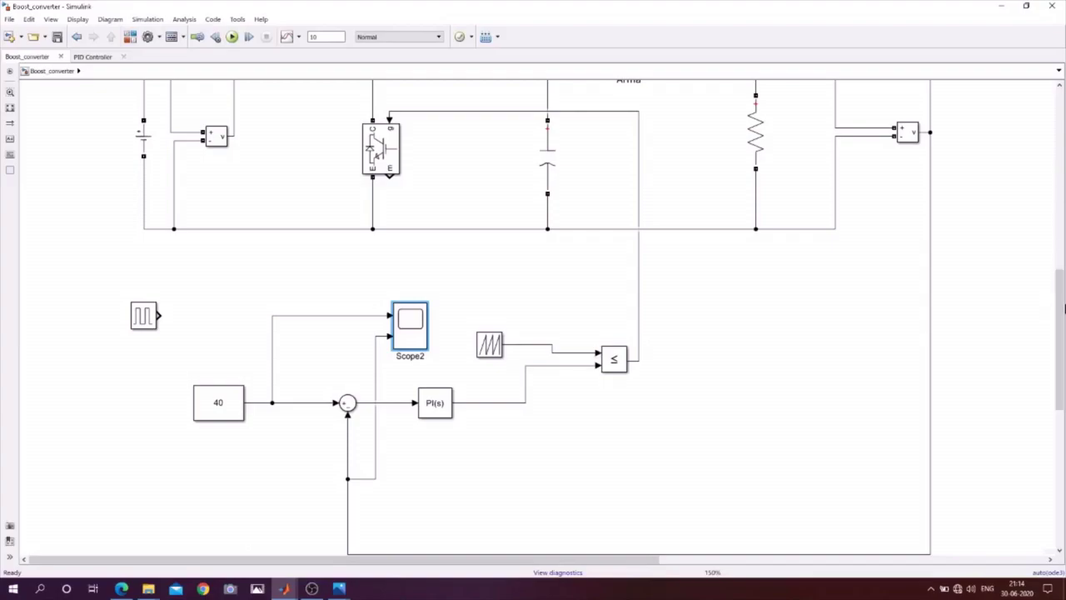
{"action": "left_click_drag", "start_coordinate": [1062, 323], "coordinate": [1061, 279]}
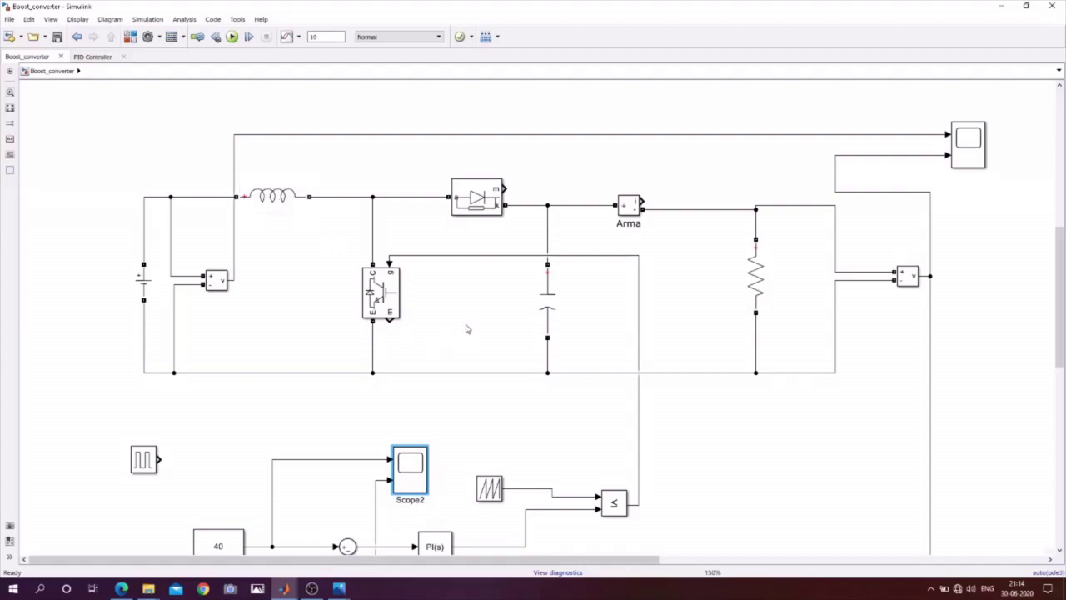
{"action": "scroll", "coordinate": [834, 325], "scroll_direction": "down", "scroll_amount": 4}
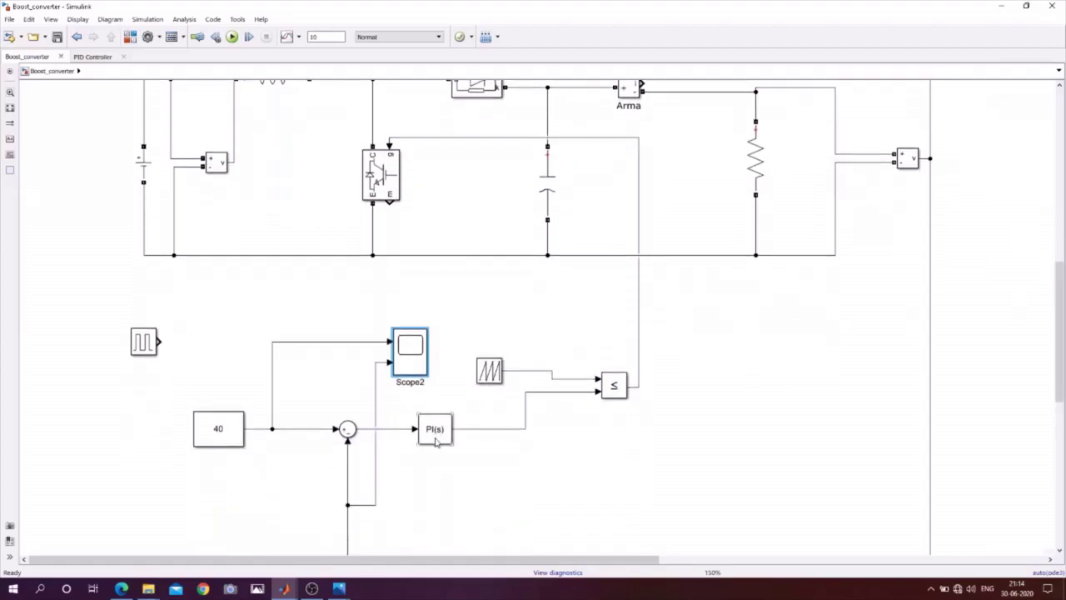
Step: Change the reference Constant value from 40 to 60
{"action": "double_click", "coordinate": [214, 439]}
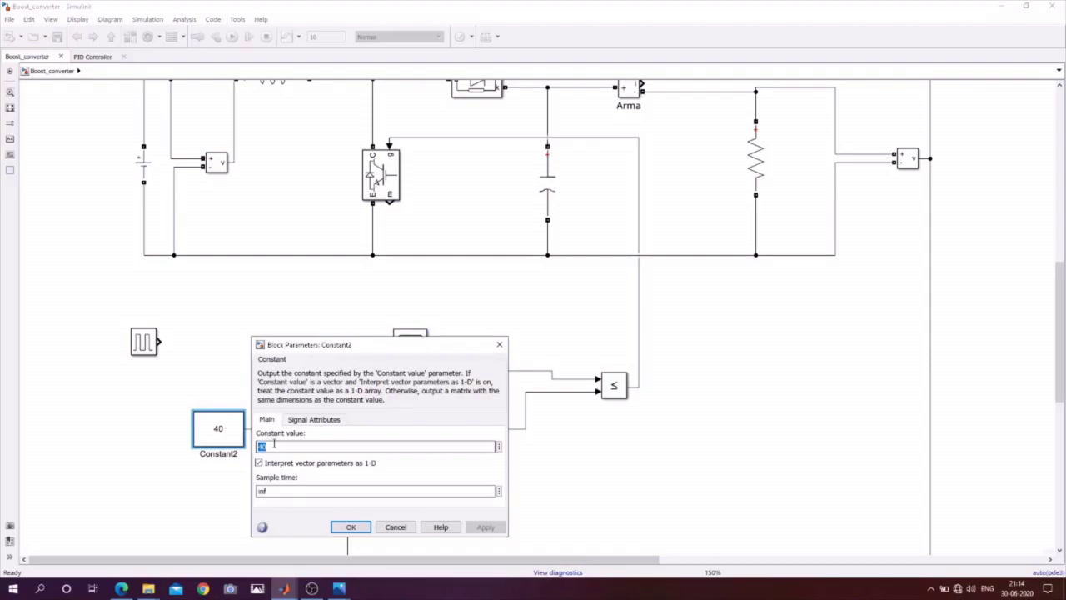
{"action": "type", "text": "60"}
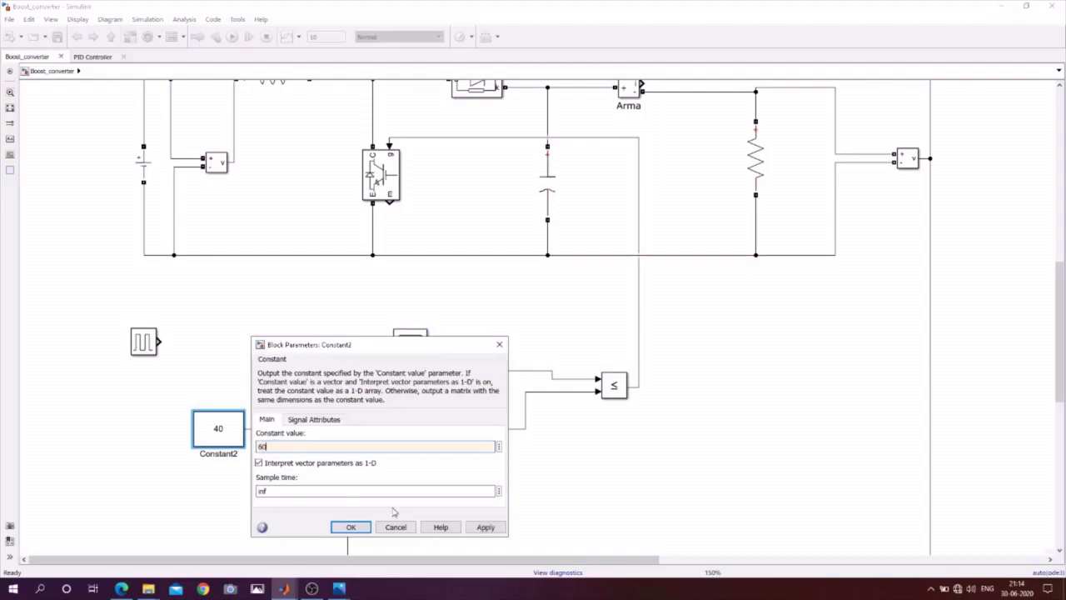
{"action": "key", "text": "Return"}
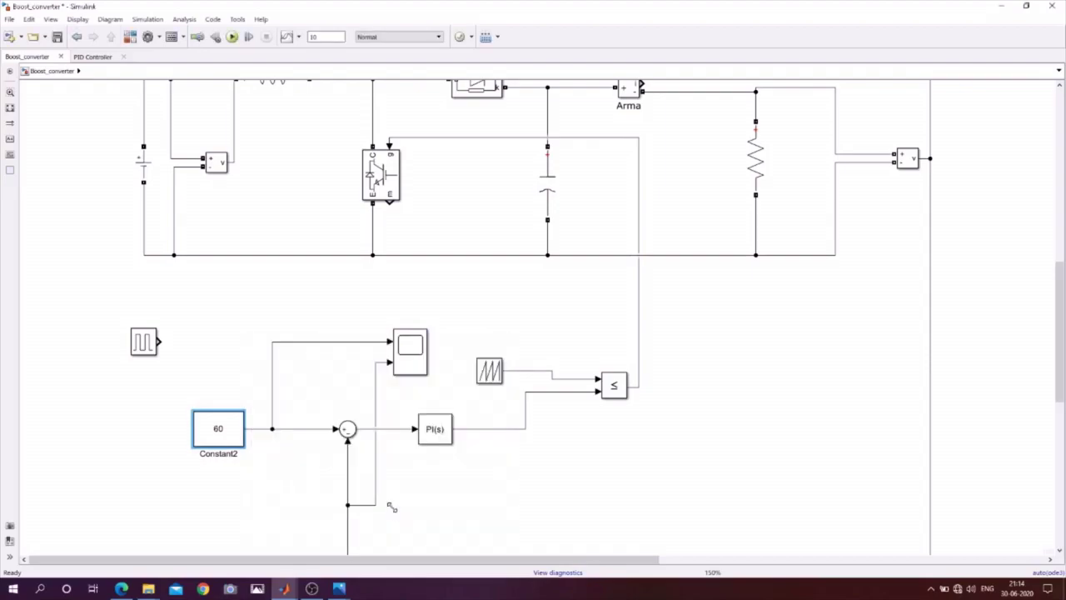
{"action": "left_click", "coordinate": [403, 312]}
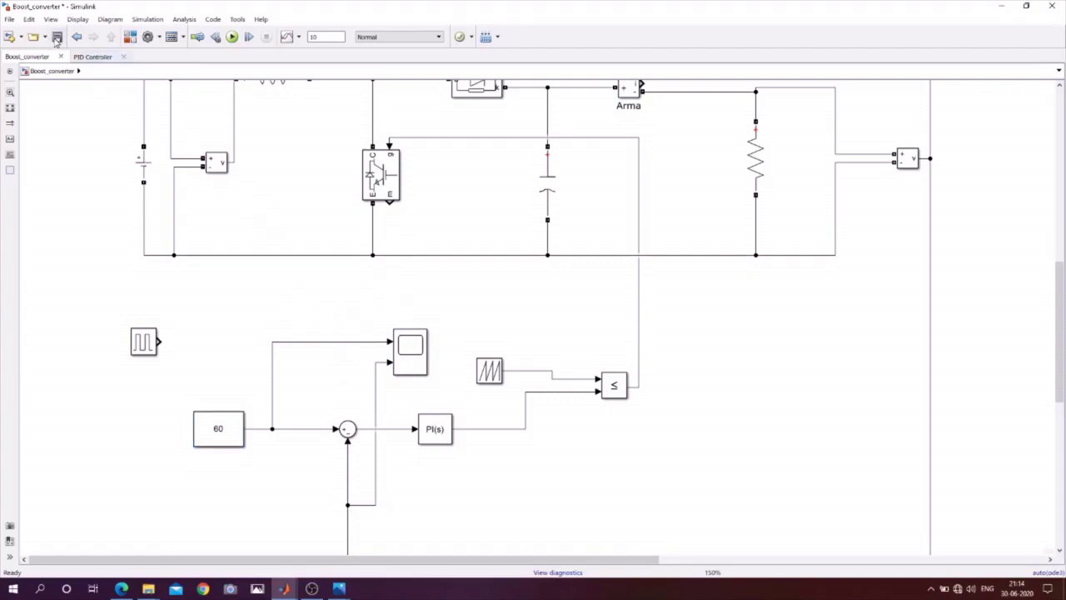
Step: Check the Scope2 plots, then start a new simulation run with the 60 V reference
{"action": "left_click", "coordinate": [413, 360]}
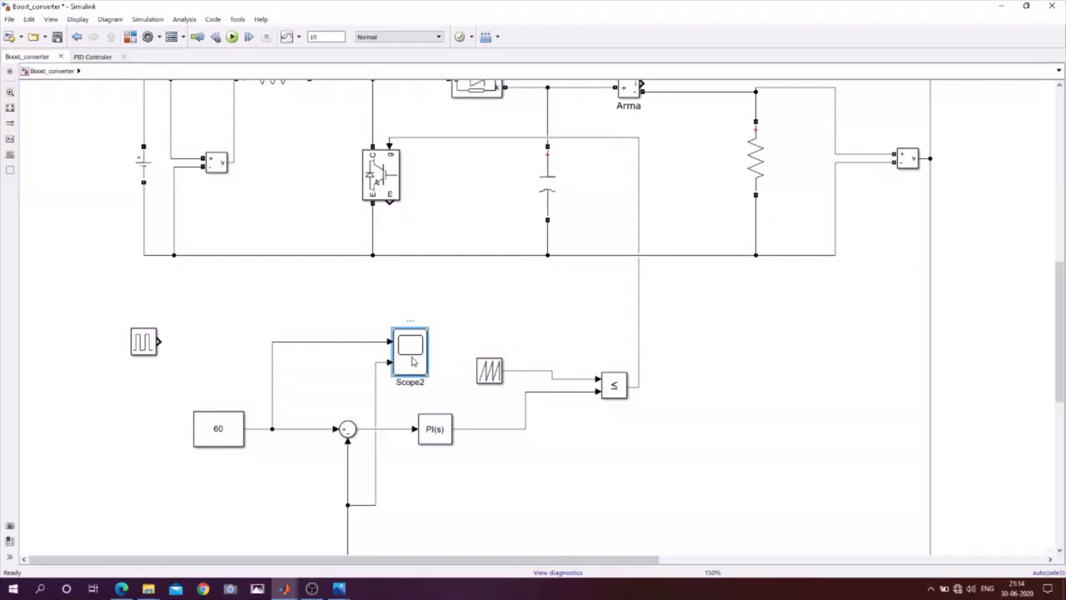
{"action": "double_click", "coordinate": [412, 359]}
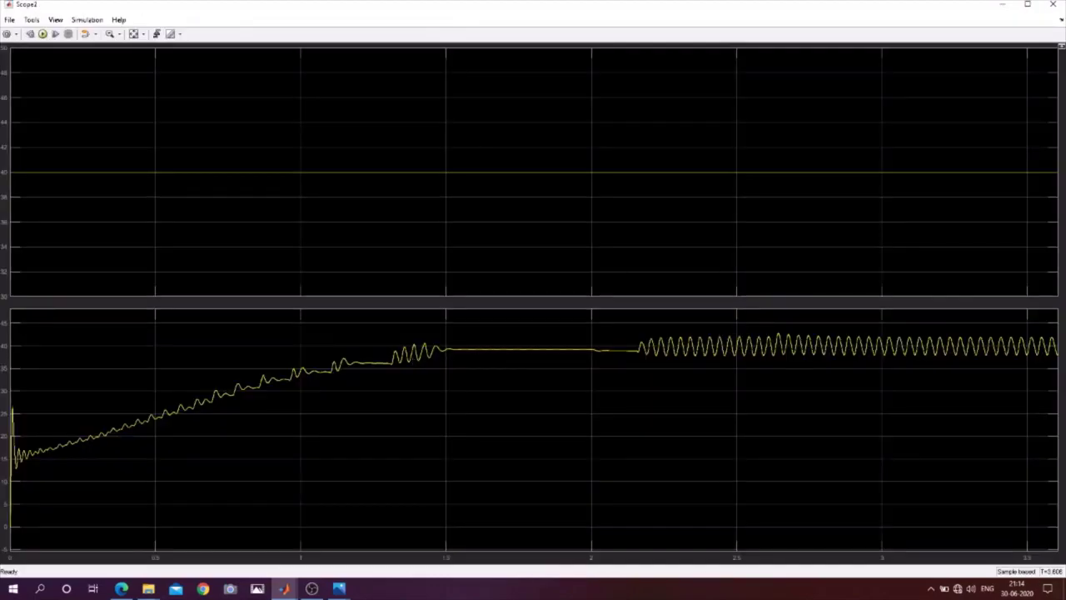
{"action": "left_click", "coordinate": [1053, 8]}
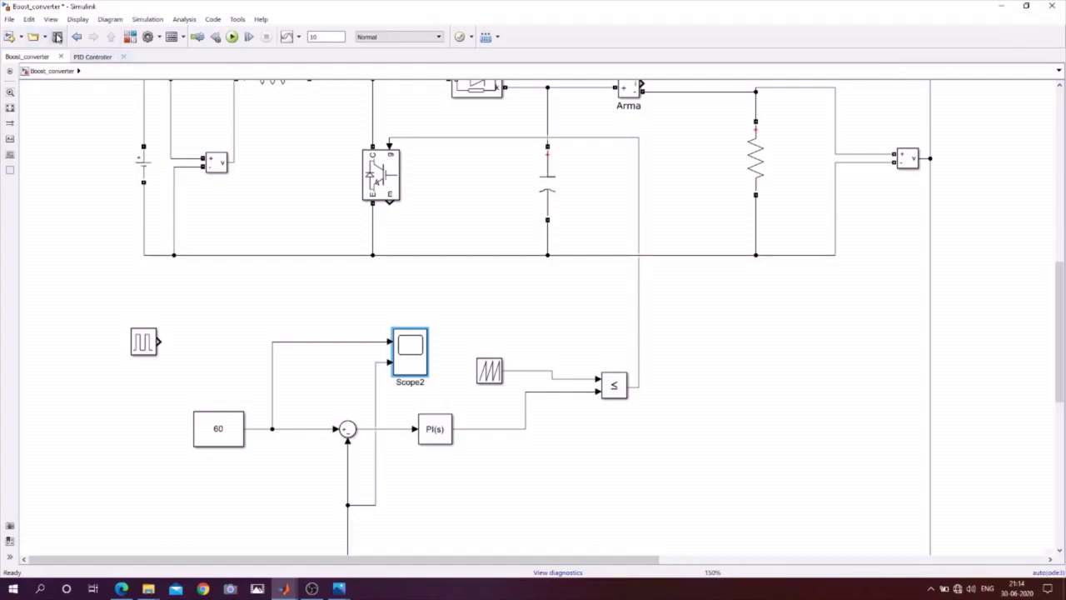
{"action": "left_click", "coordinate": [232, 37]}
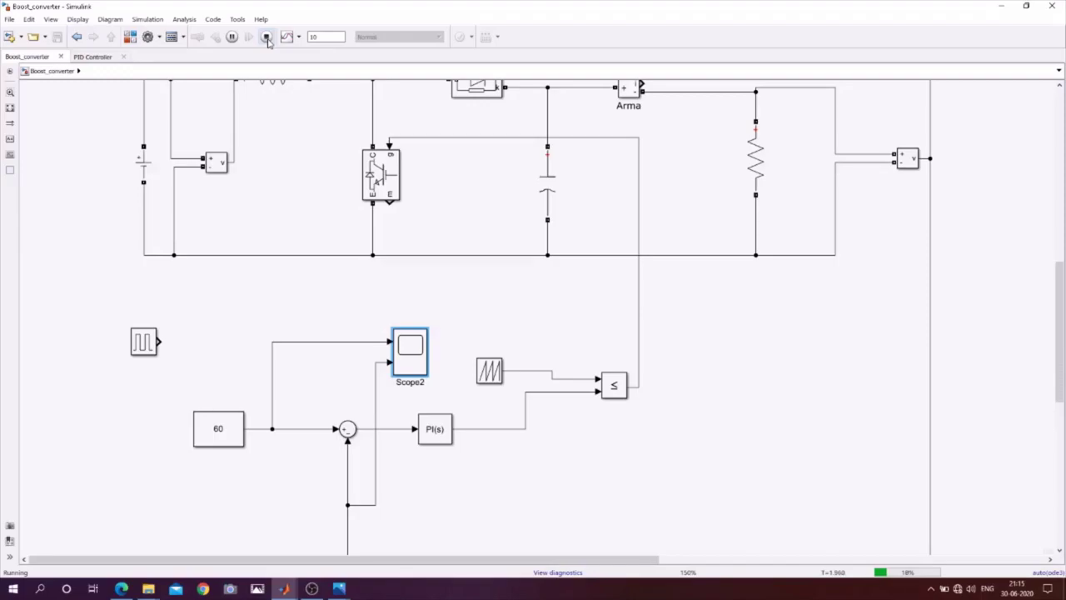
Step: Stop the run and autoscale Scope2 to confirm the output climbs to about 60 V
{"action": "left_click", "coordinate": [267, 37]}
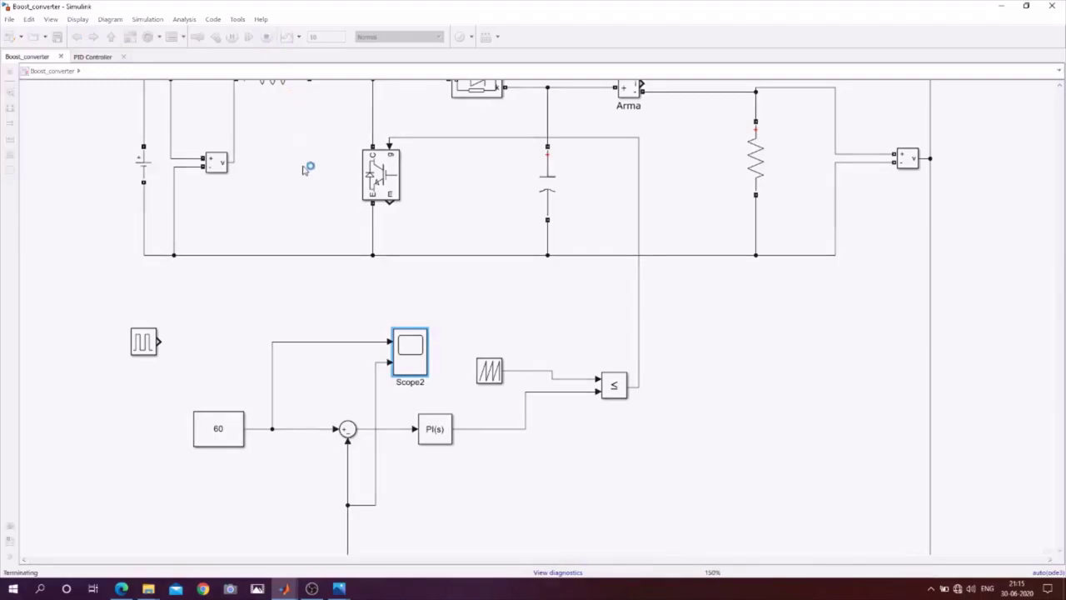
{"action": "double_click", "coordinate": [412, 358]}
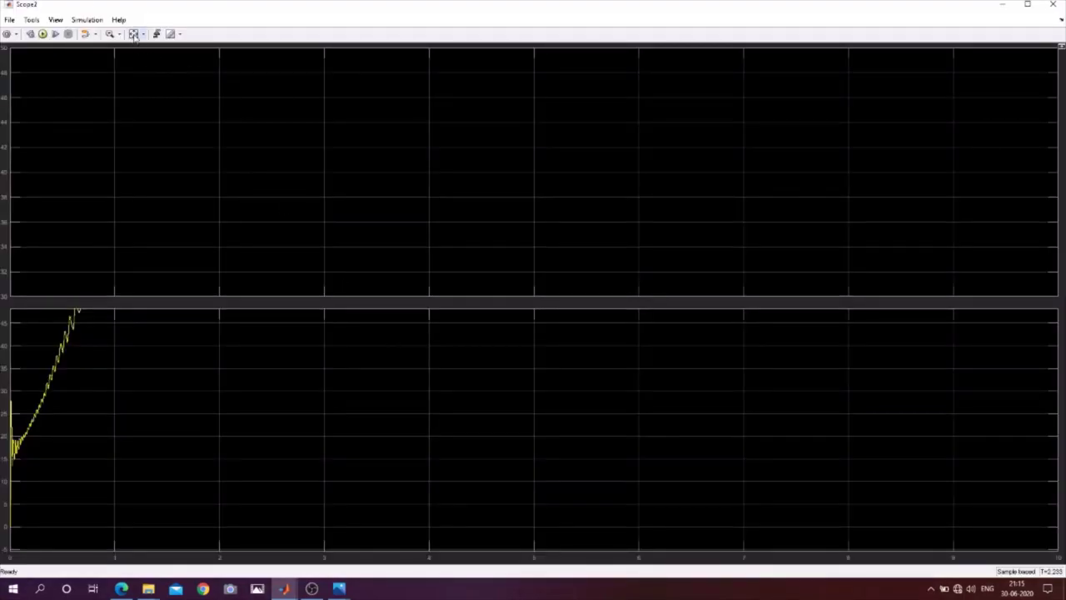
{"action": "left_click", "coordinate": [134, 36]}
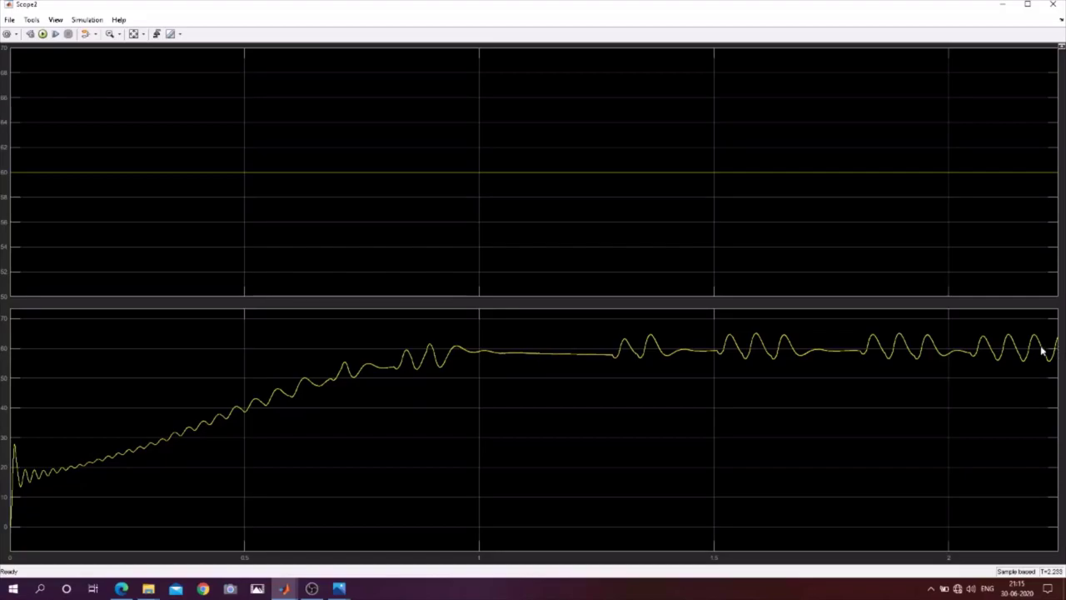
{"action": "left_click", "coordinate": [1051, 6]}
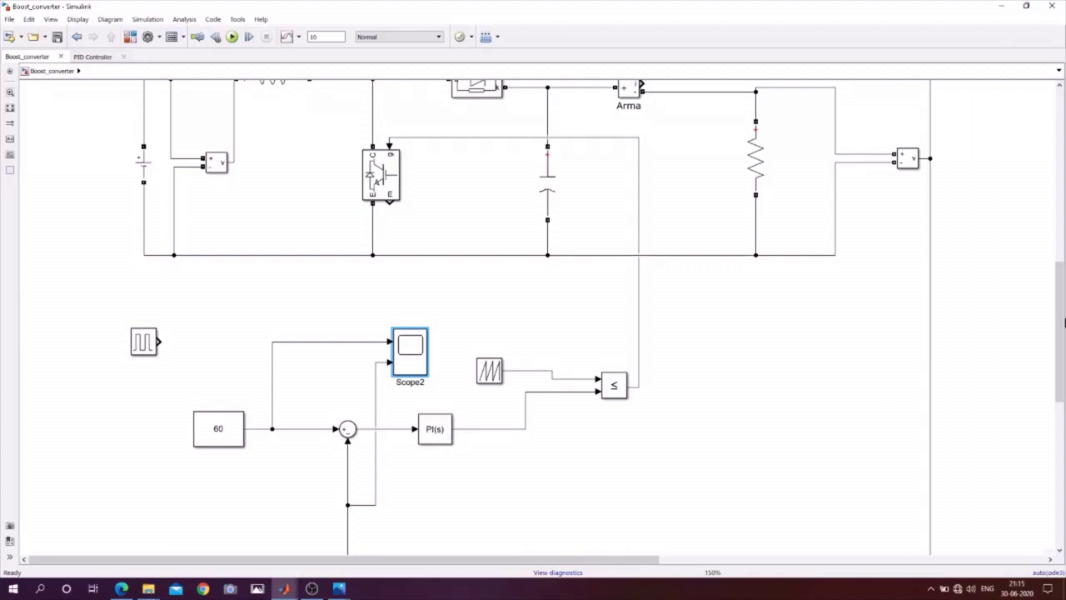
{"action": "scroll", "coordinate": [1061, 336], "scroll_direction": "up", "scroll_amount": 1}
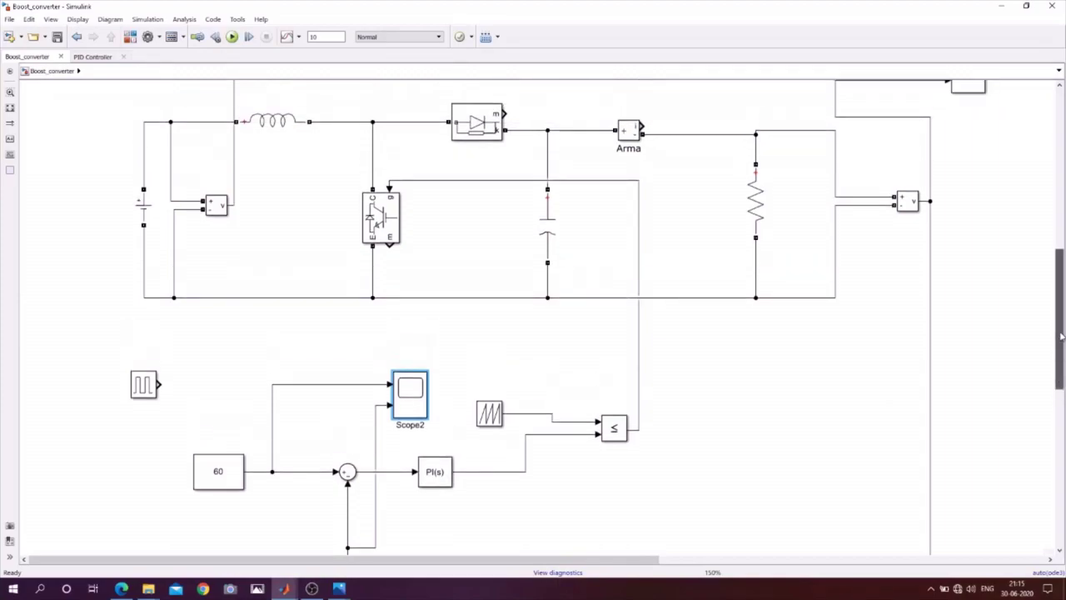
{"action": "left_click", "coordinate": [434, 473]}
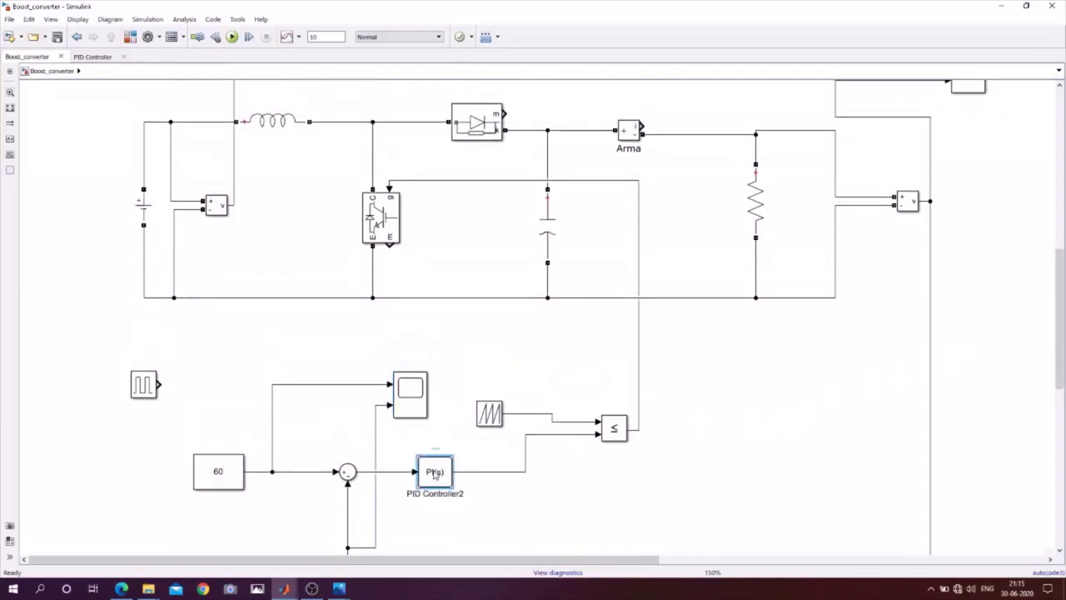
{"action": "double_click", "coordinate": [434, 473]}
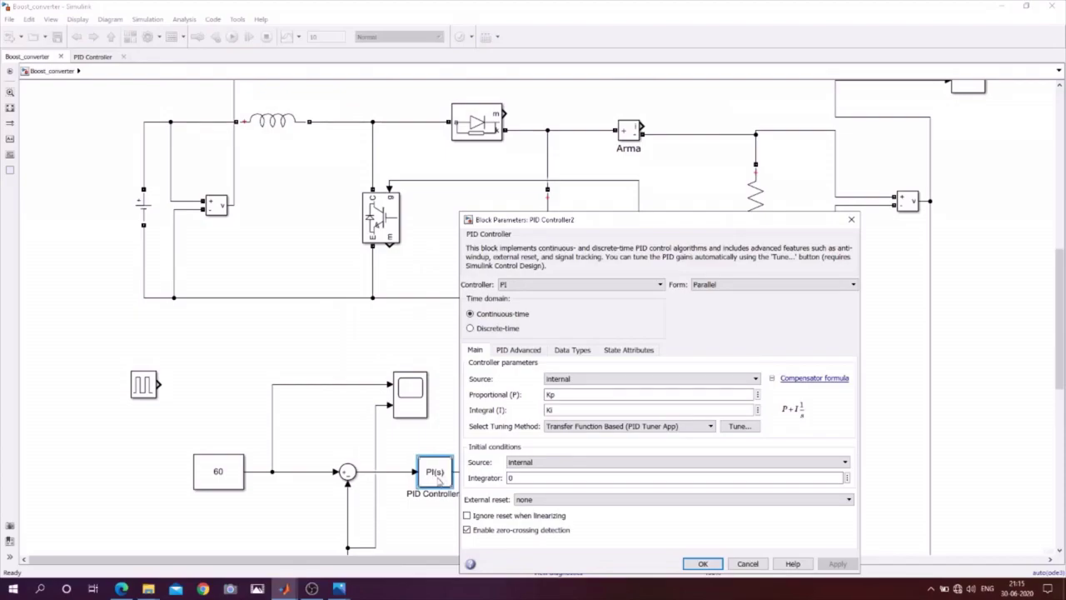
{"action": "left_click", "coordinate": [738, 428]}
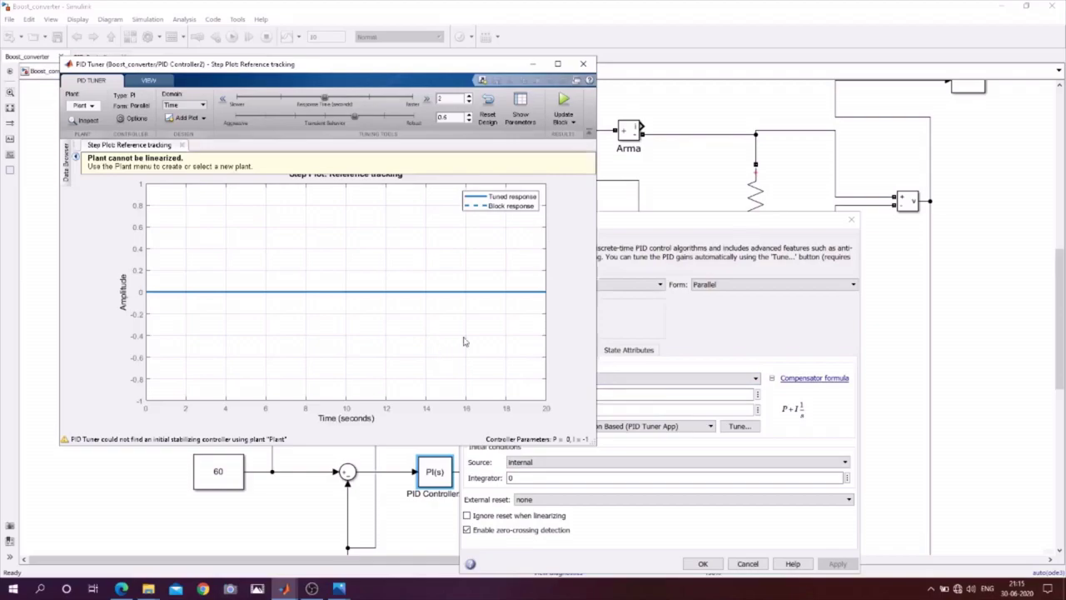
{"action": "left_click", "coordinate": [583, 63]}
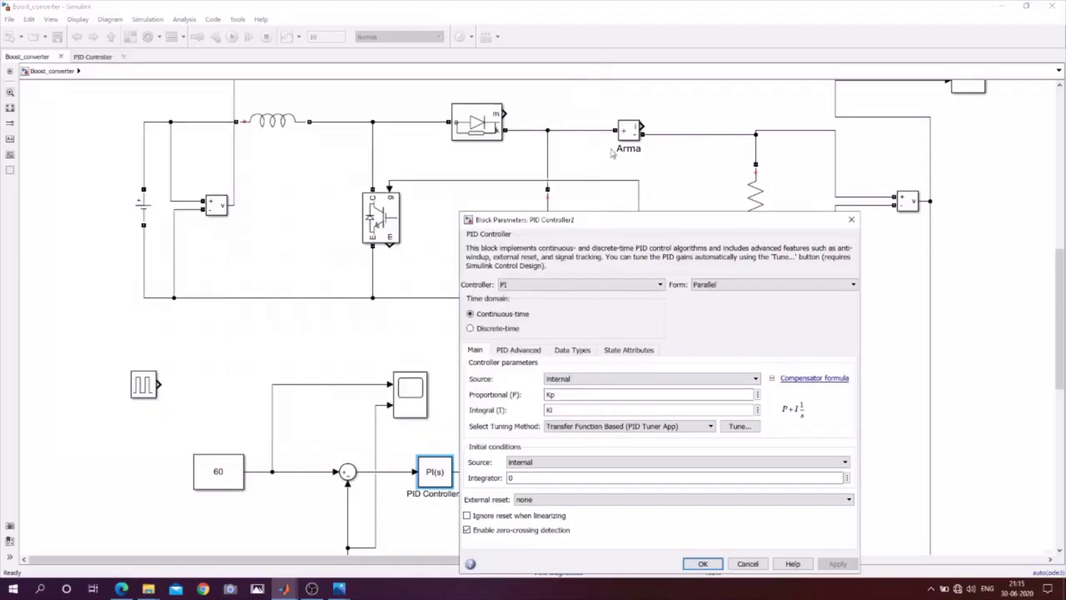
{"action": "left_click", "coordinate": [703, 564]}
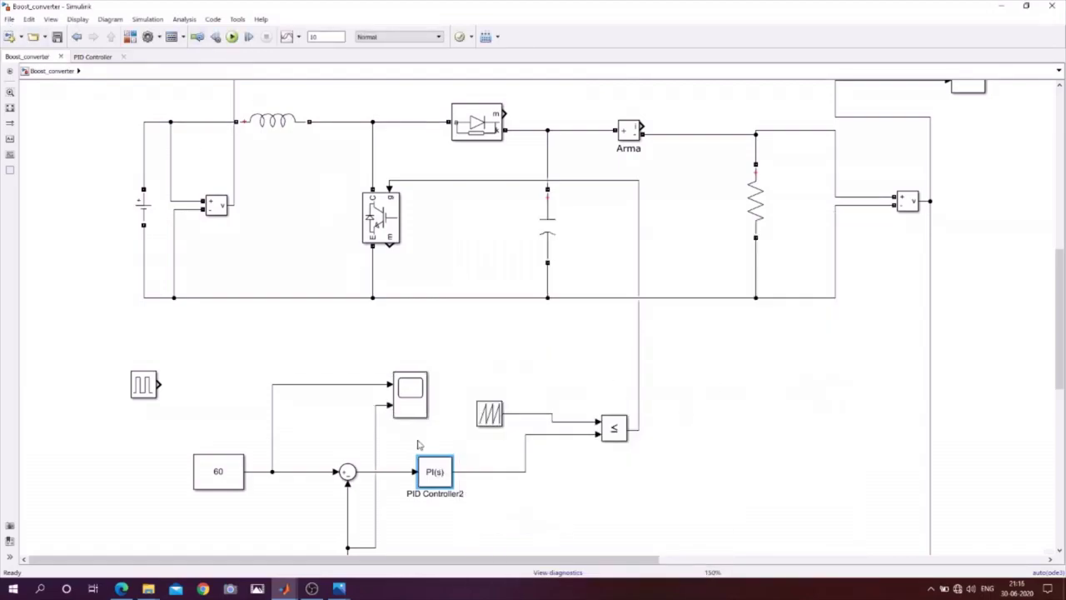
{"action": "double_click", "coordinate": [433, 473]}
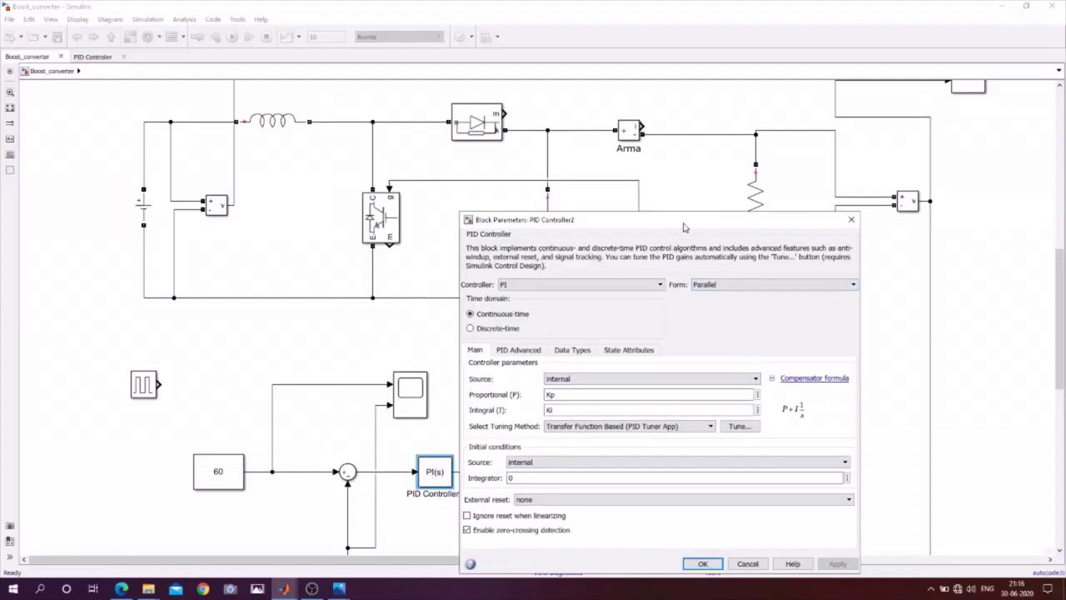
{"action": "left_click", "coordinate": [851, 219]}
{"action": "left_click_drag", "start_coordinate": [1058, 309], "coordinate": [1059, 168]}
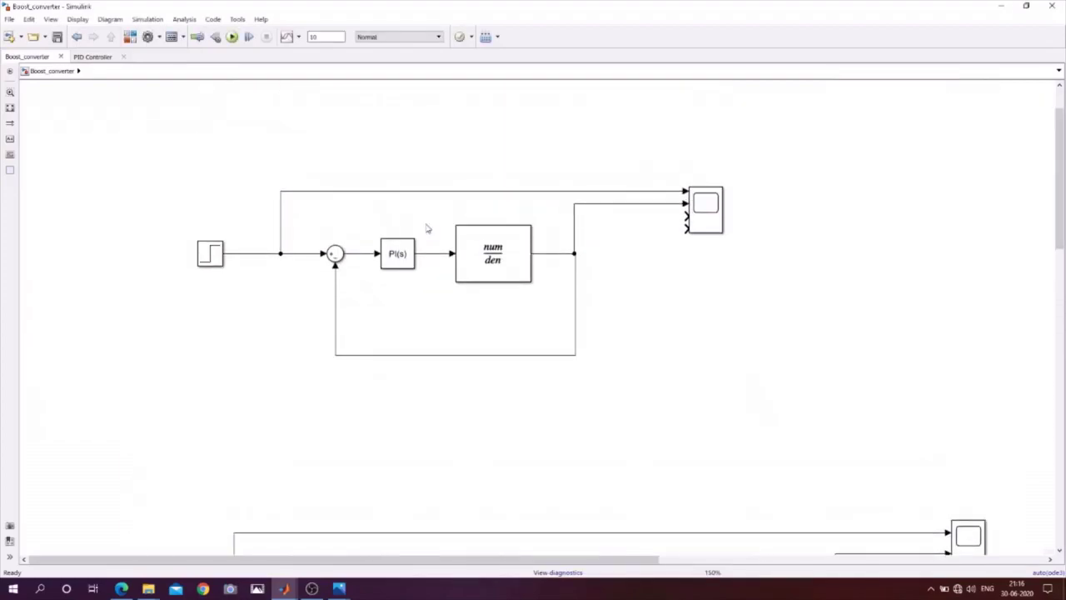
{"action": "left_click", "coordinate": [414, 265]}
{"action": "double_click", "coordinate": [414, 266]}
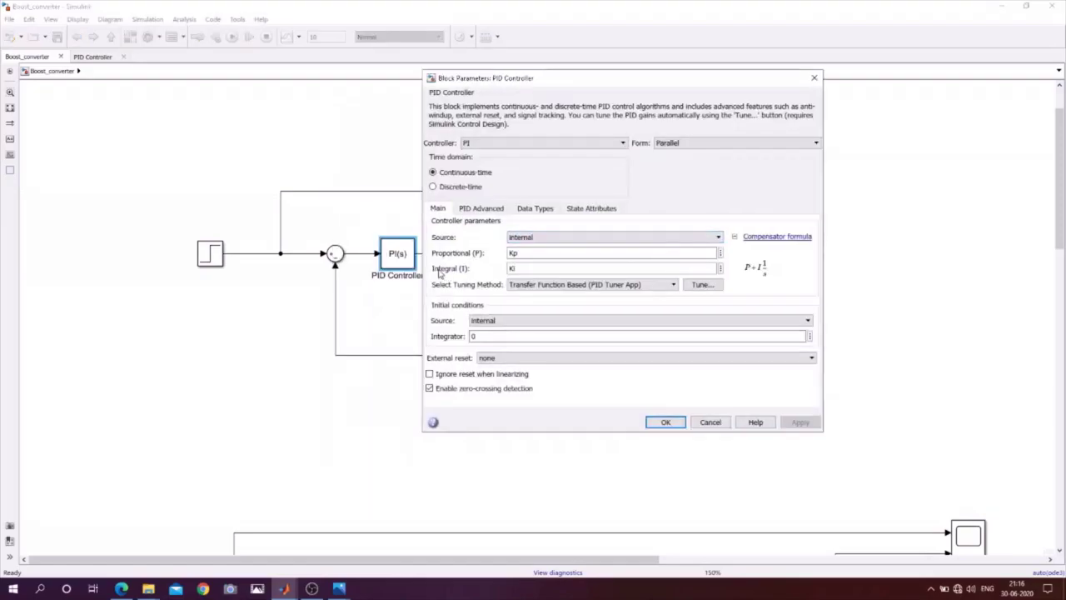
{"action": "left_click", "coordinate": [702, 285]}
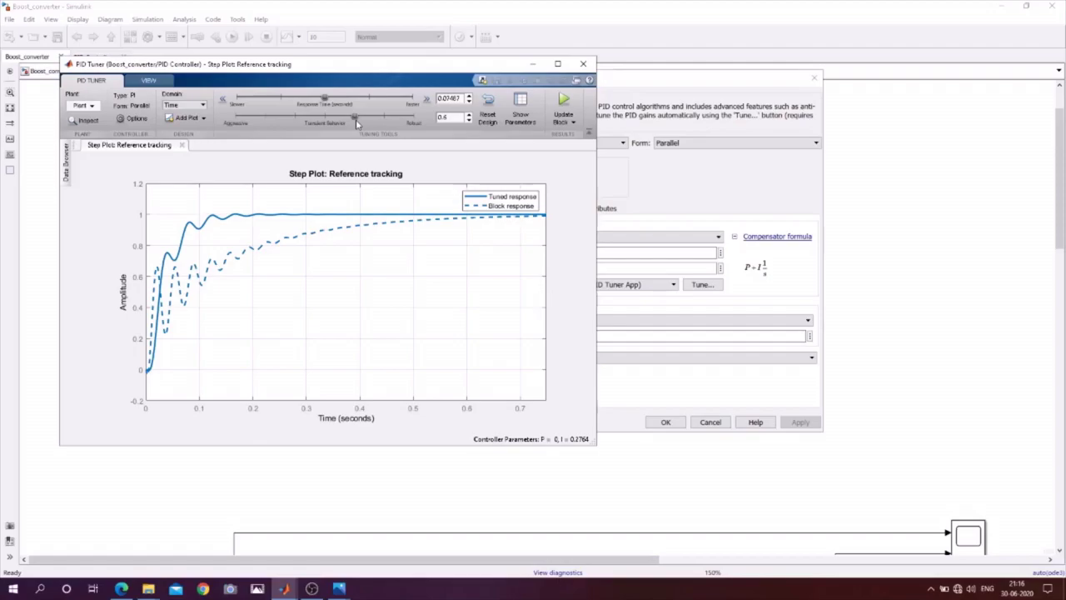
{"action": "left_click", "coordinate": [587, 64]}
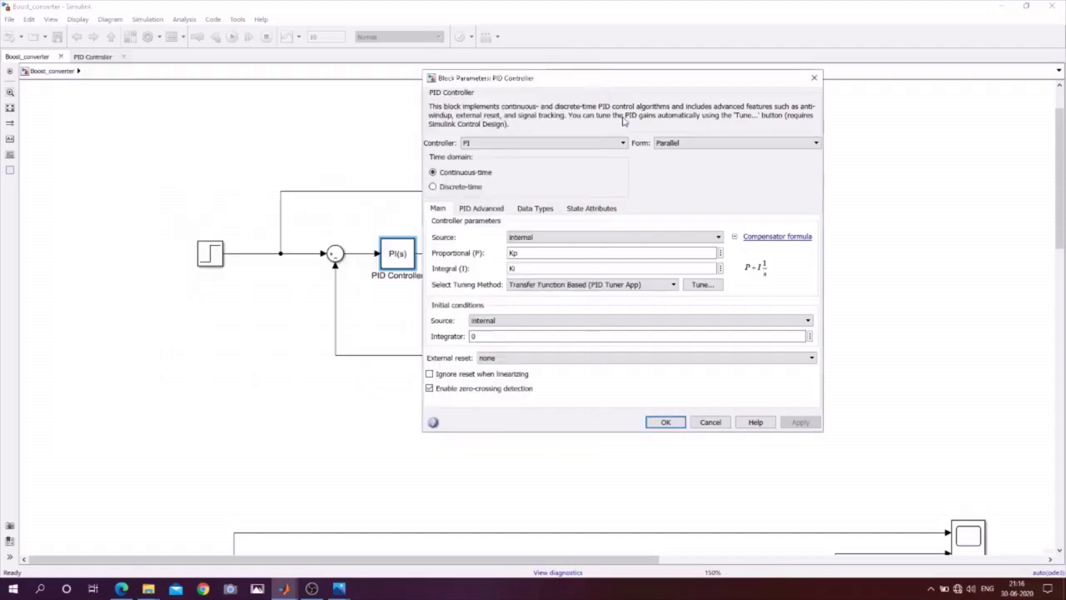
{"action": "left_click", "coordinate": [710, 422]}
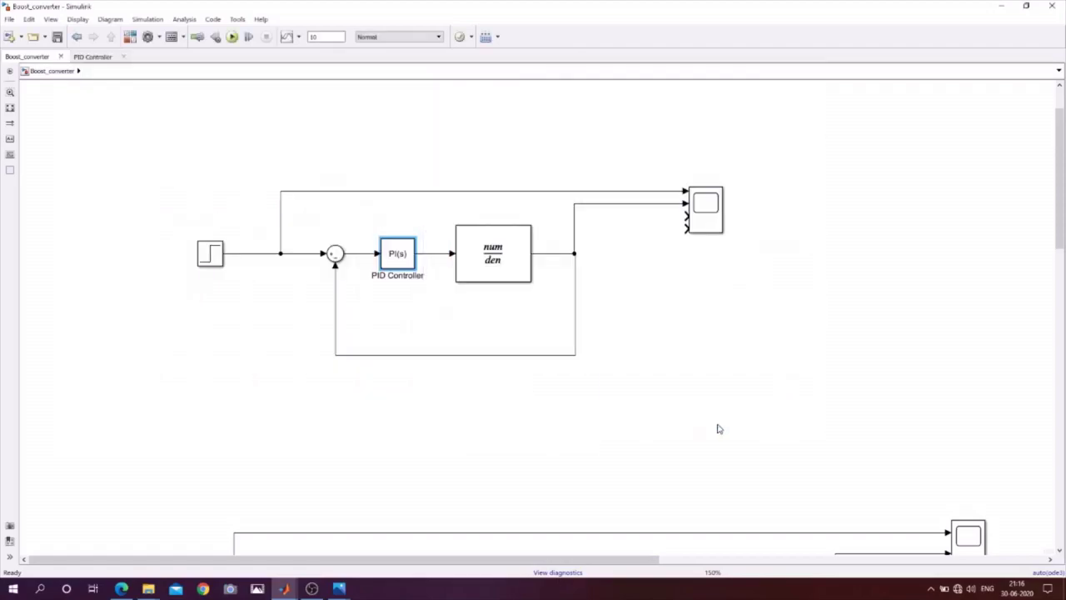
{"action": "left_click_drag", "start_coordinate": [1059, 206], "coordinate": [1060, 327]}
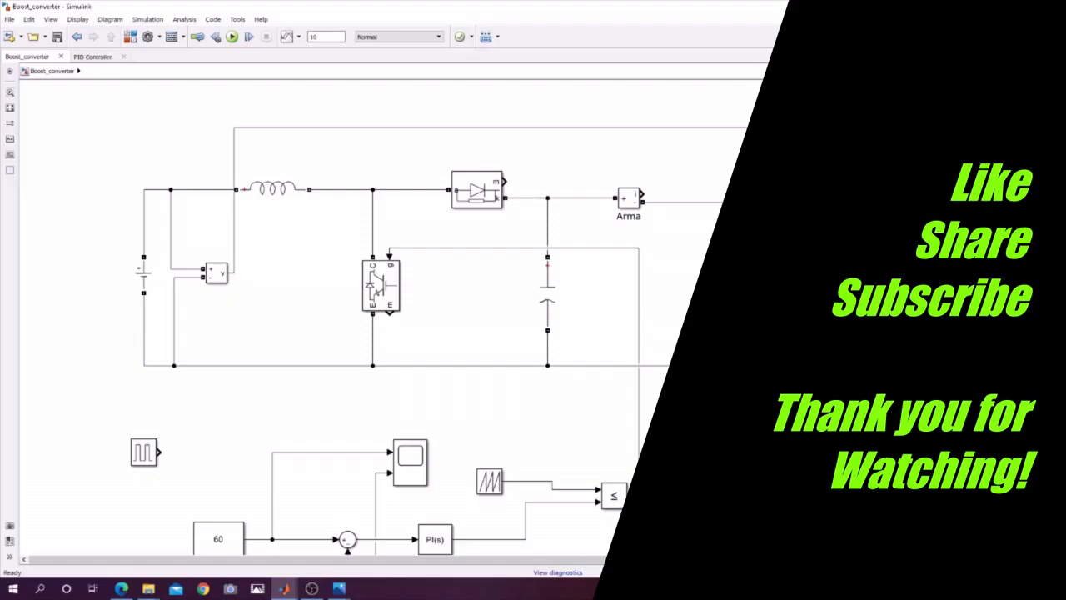
{"action": "left_click_drag", "start_coordinate": [1060, 327], "coordinate": [1060, 335]}
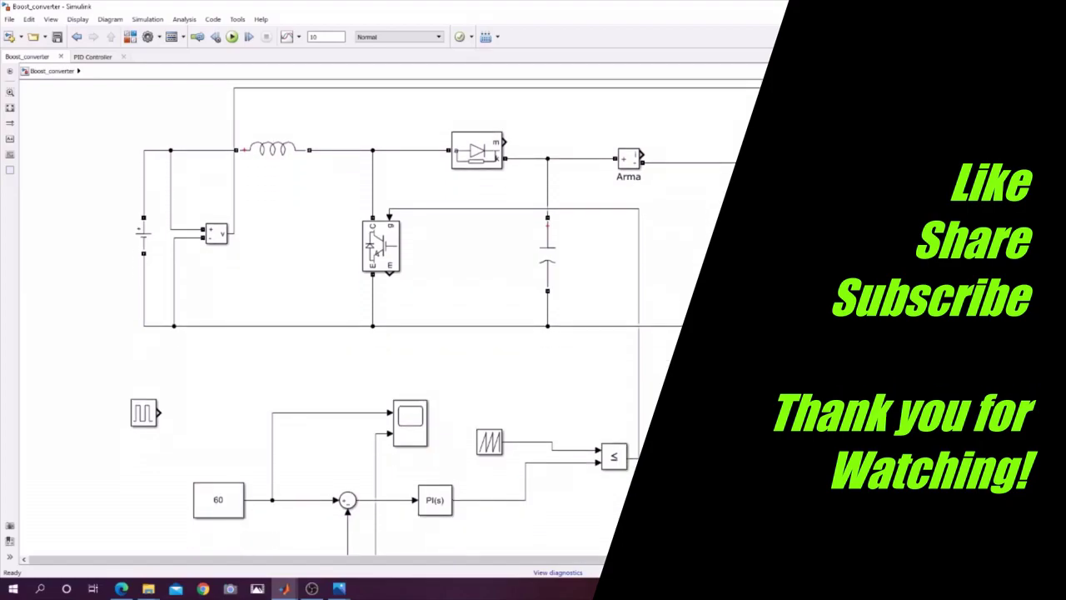
{"action": "scroll", "coordinate": [445, 300], "scroll_direction": "down", "scroll_amount": 1}
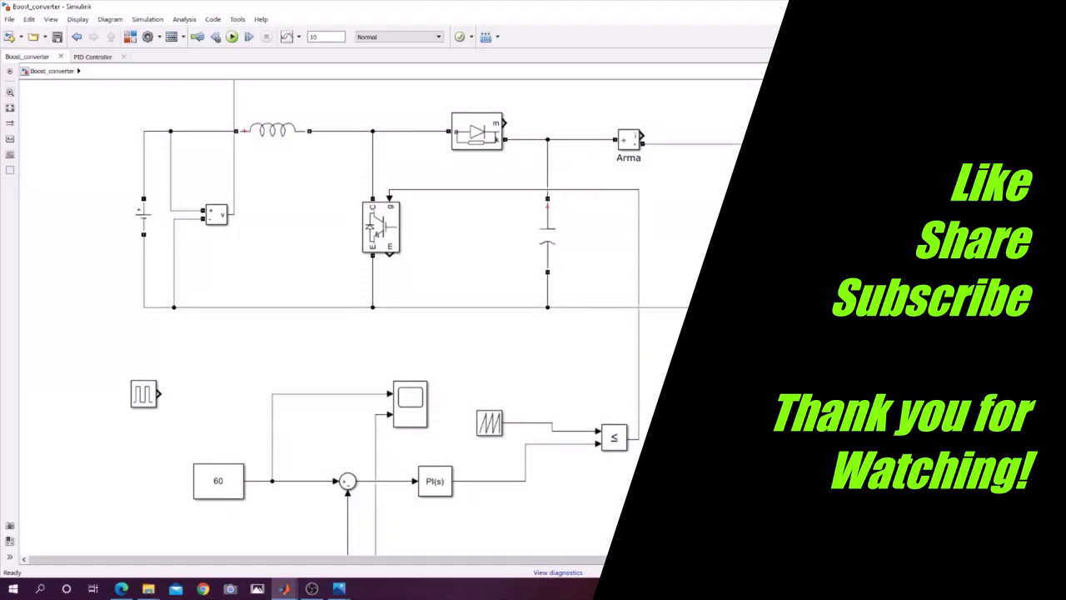
{"action": "scroll", "coordinate": [445, 301], "scroll_direction": "up", "scroll_amount": 2}
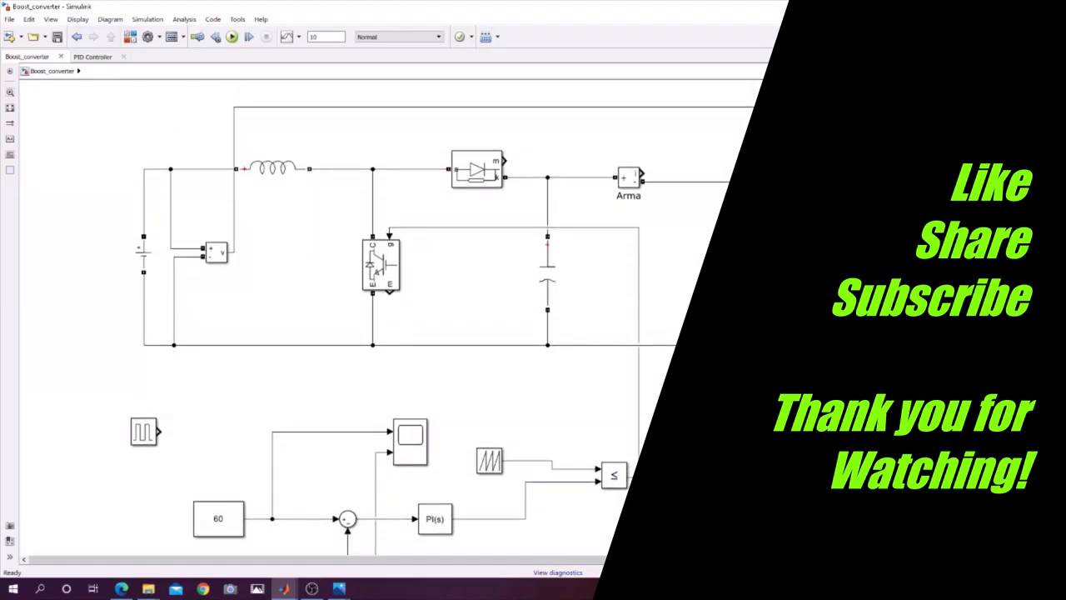